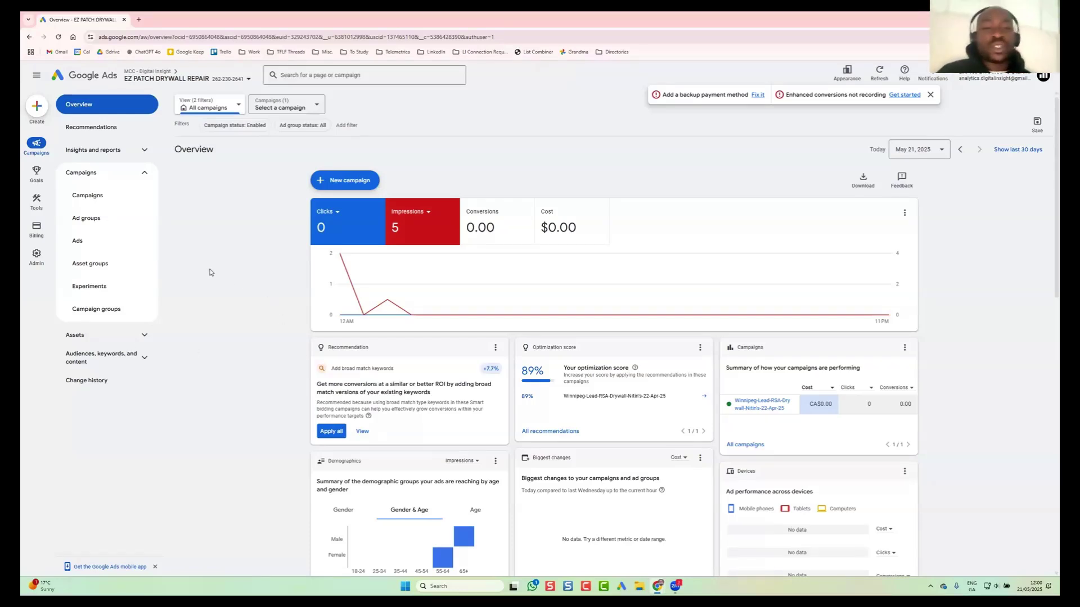
- Open the account's campaigns list and set its date range to the last 30 days
click(112, 198)
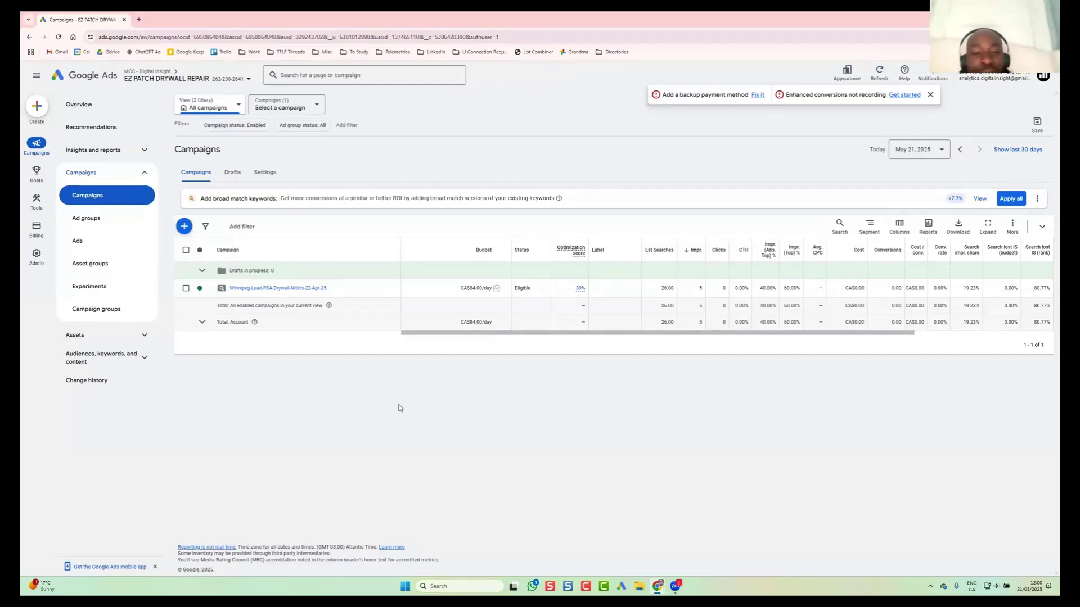
click(904, 152)
click(813, 290)
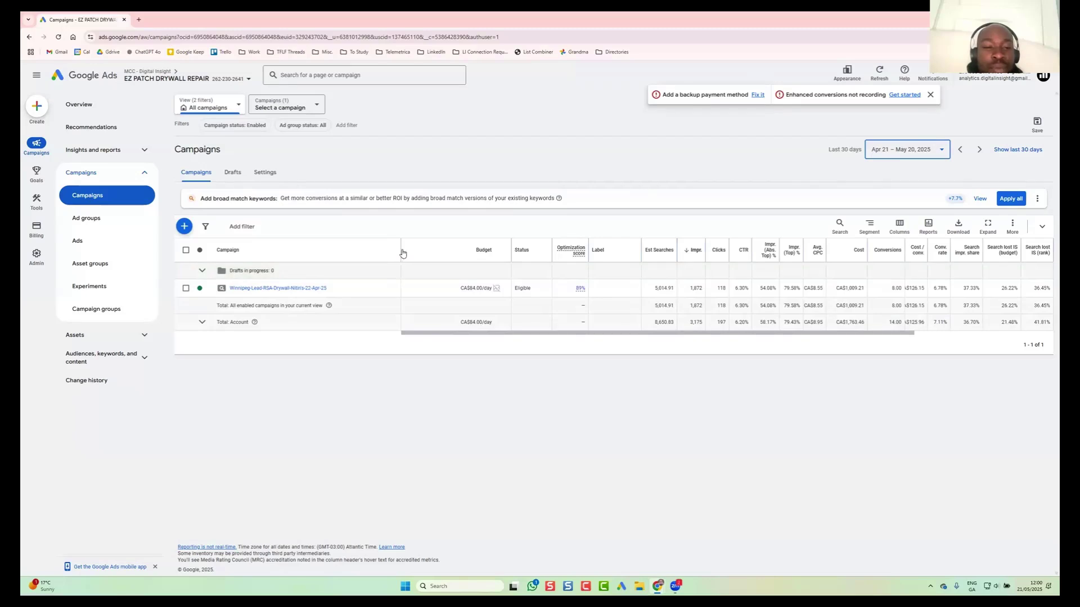
- Narrow the Campaign and Budget columns and slightly widen the Cost / conv. column in the campaigns table
drag(392, 218, 376, 218)
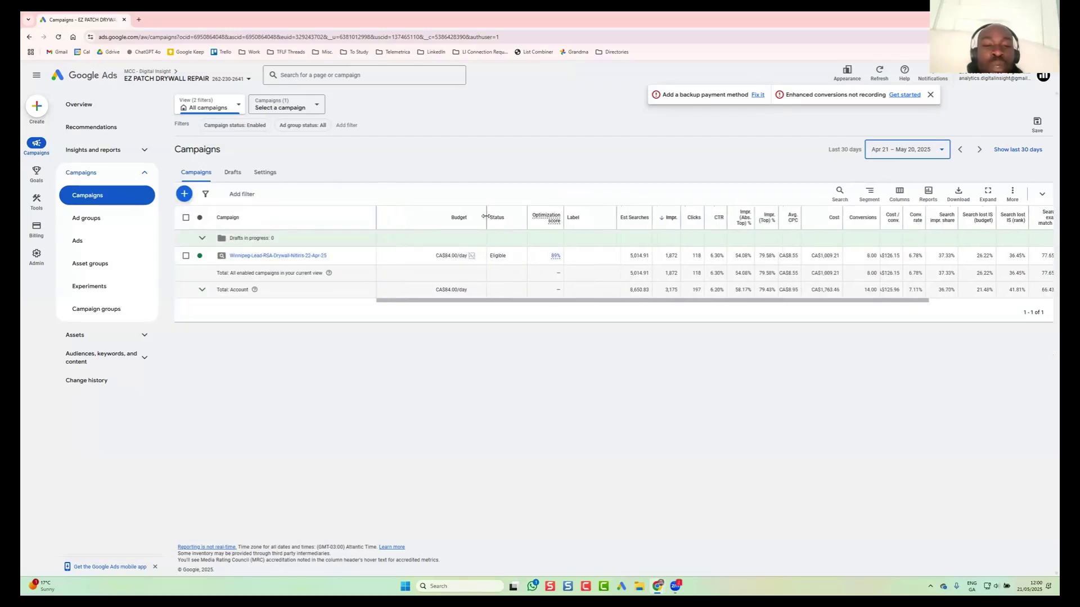
drag(486, 218, 441, 219)
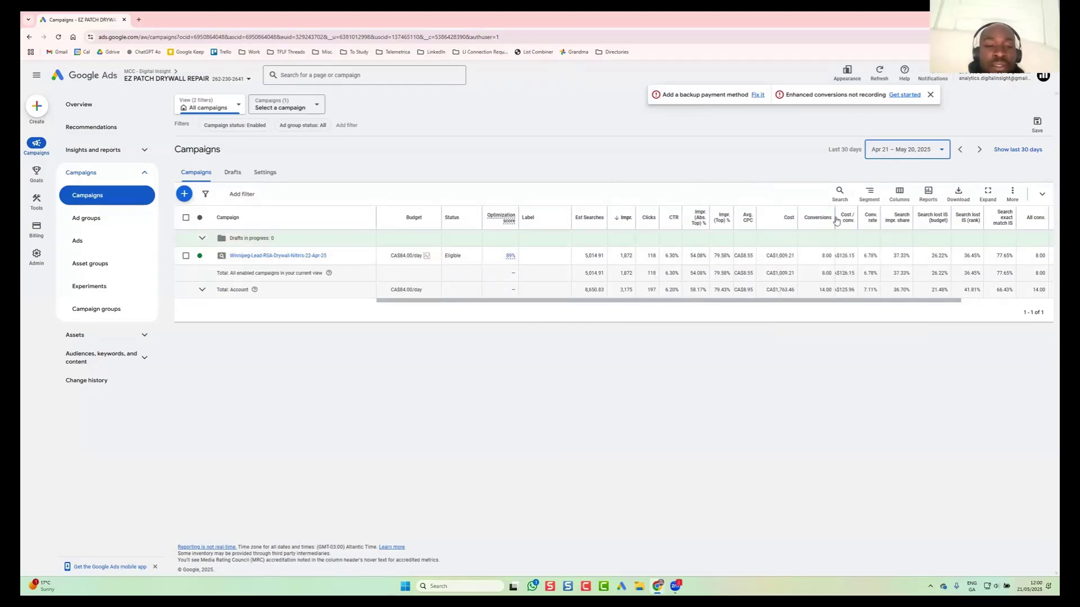
drag(857, 217, 866, 218)
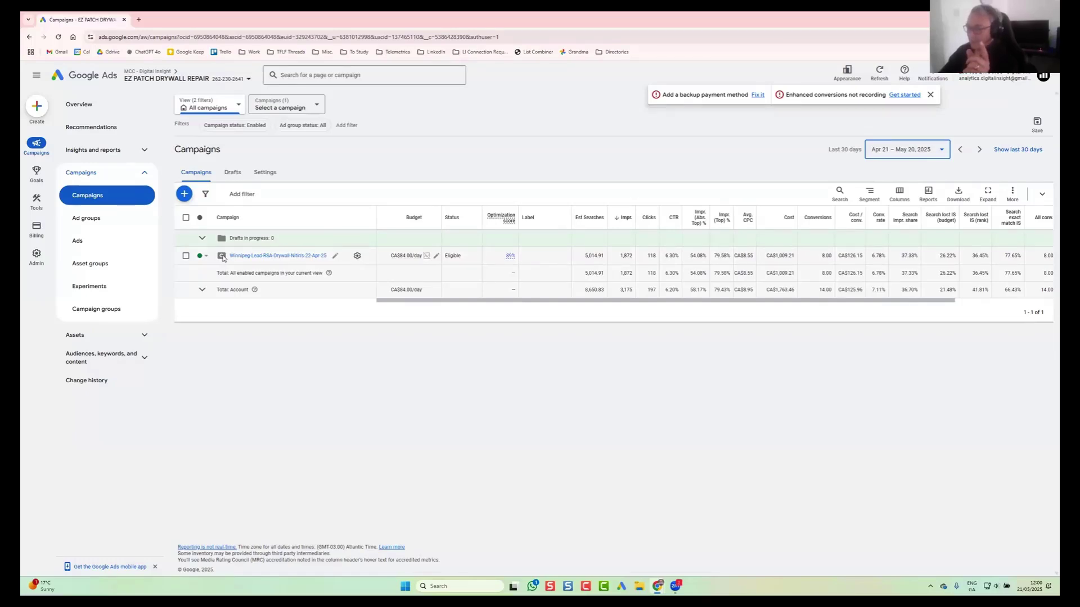
- Segment the campaigns table by network with search partners, and remove the segmentation after checking the breakdown
click(870, 195)
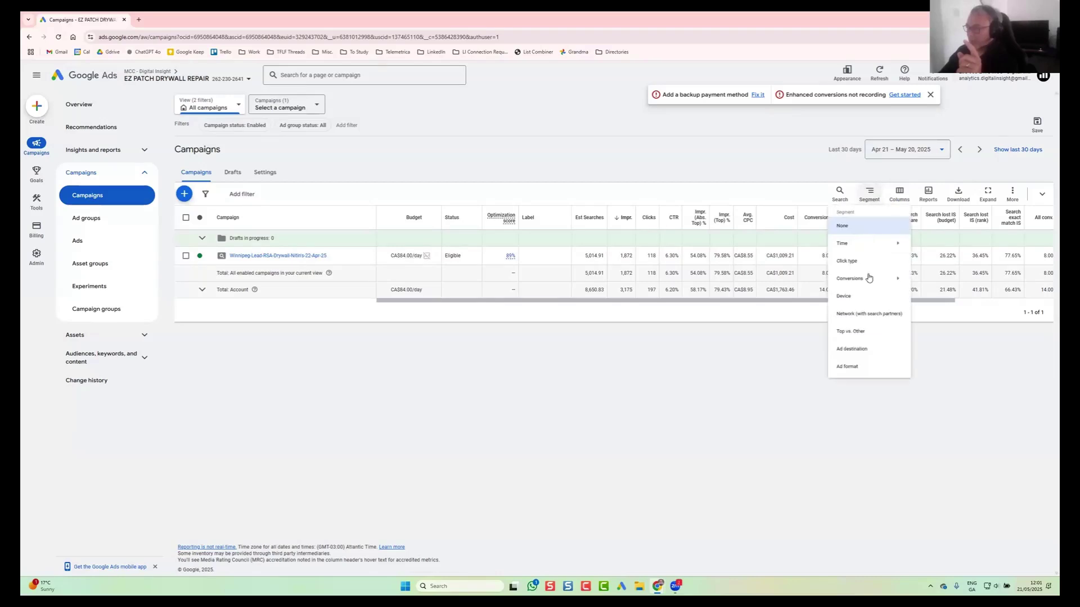
click(872, 333)
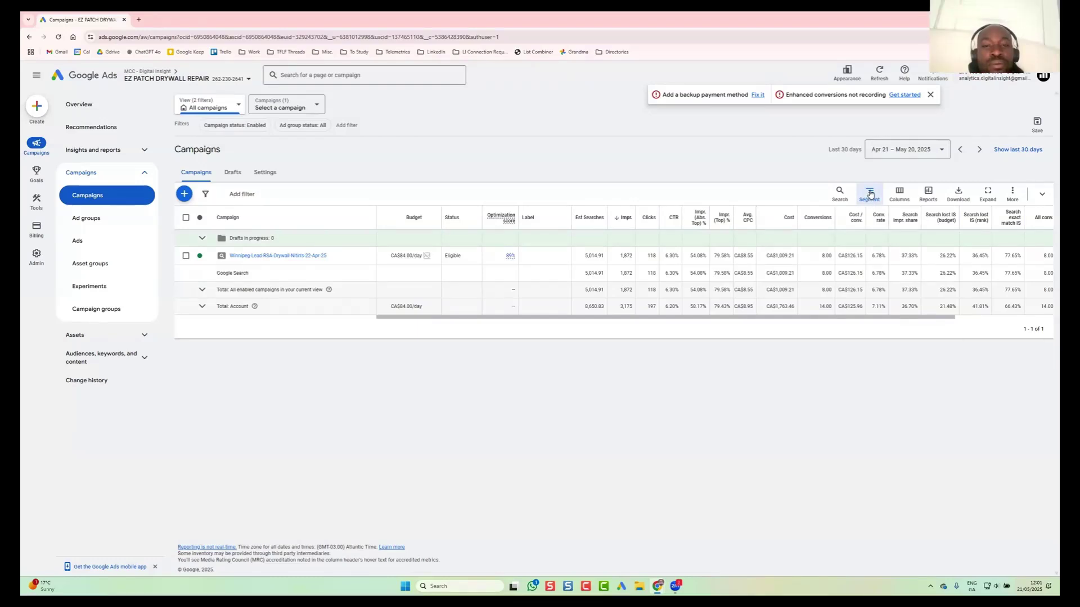
click(870, 195)
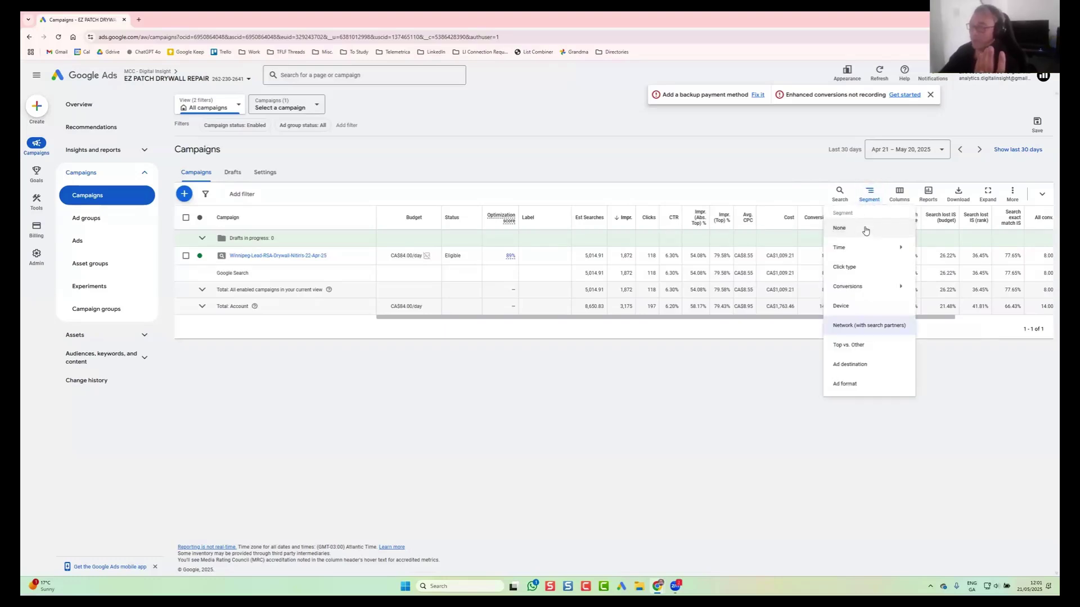
click(863, 231)
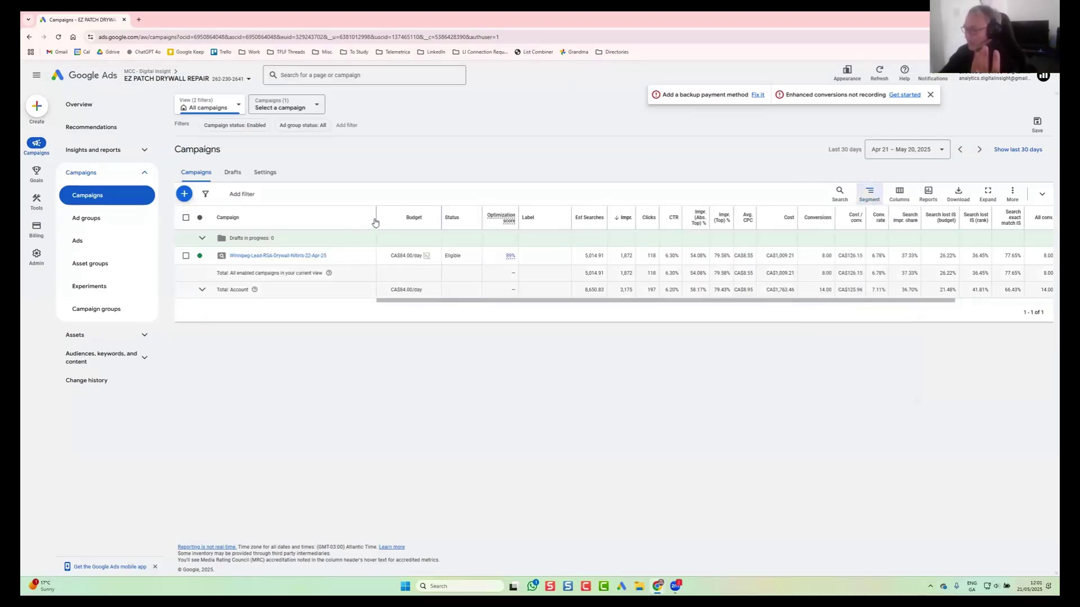
- Look at the ad groups of the Winnipeg drywall campaign and return to the campaigns list
mouse_move(375, 221)
mouse_down()
mouse_move(365, 221)
mouse_move(385, 221)
mouse_up()
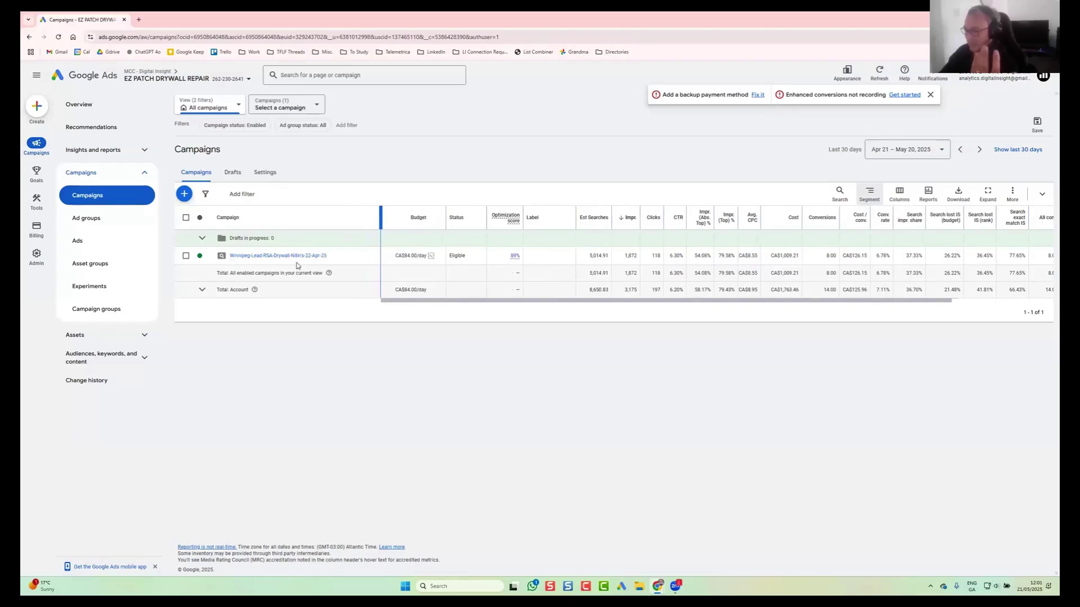
click(253, 256)
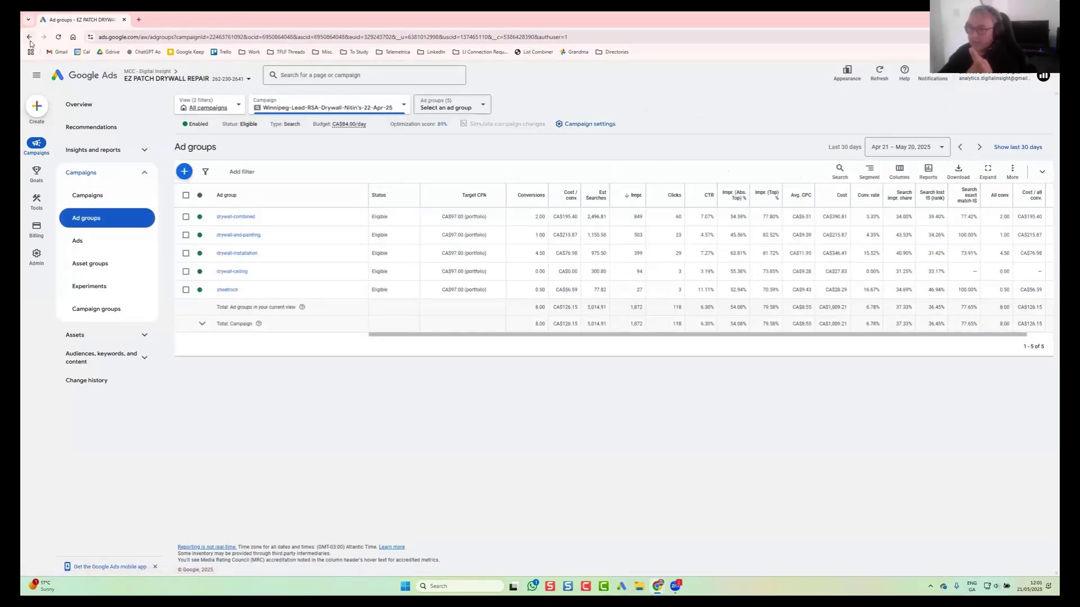
click(87, 196)
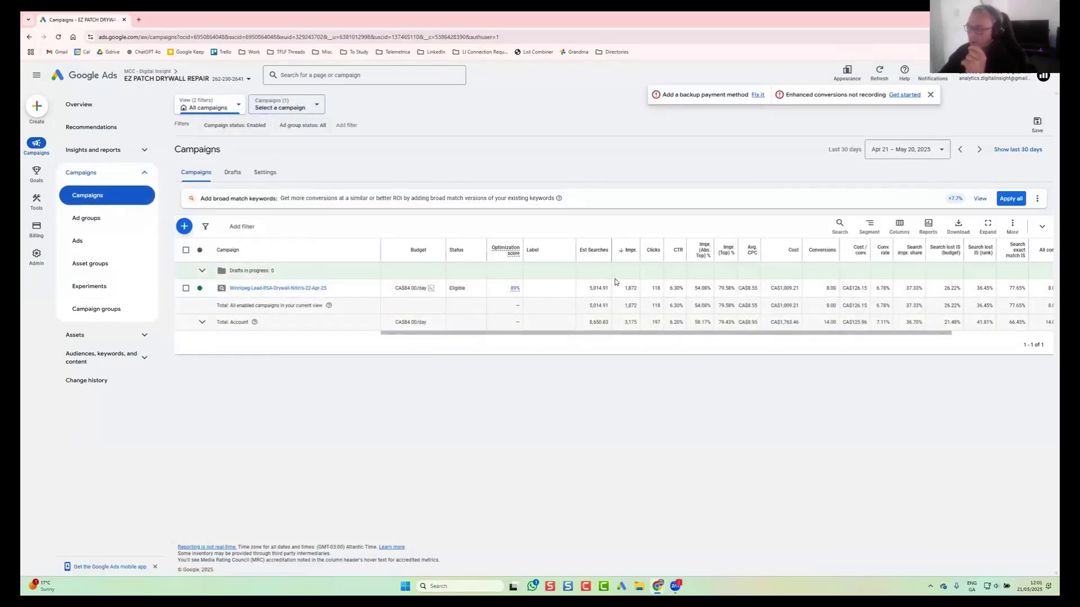
- Examine the Winnipeg campaign's estimated searches, impressions, clicks, search impression share, and impression share lost to budget and rank
double_click(632, 288)
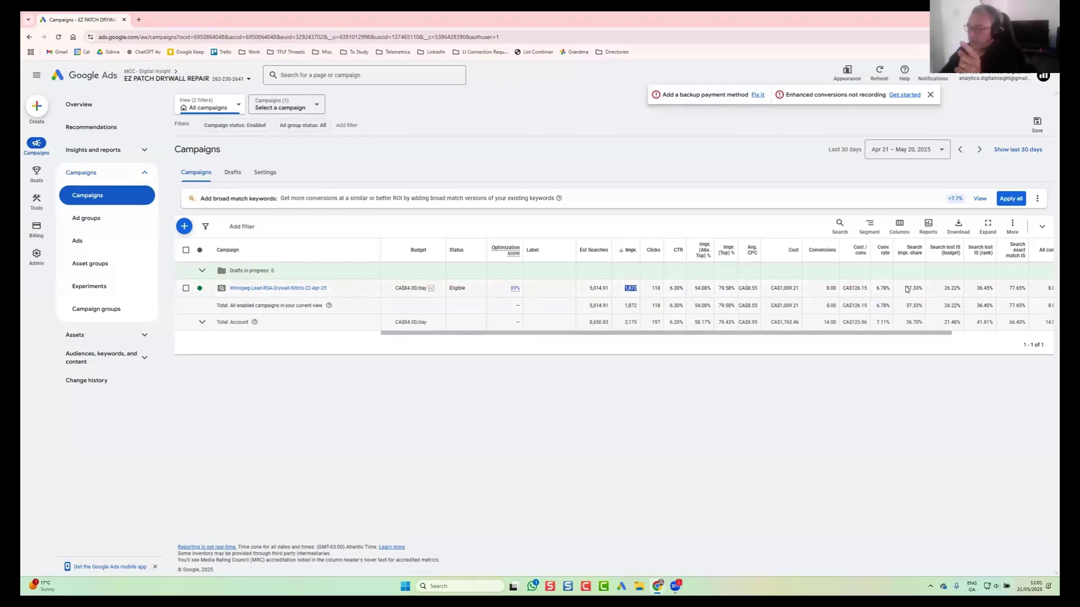
drag(906, 289, 927, 289)
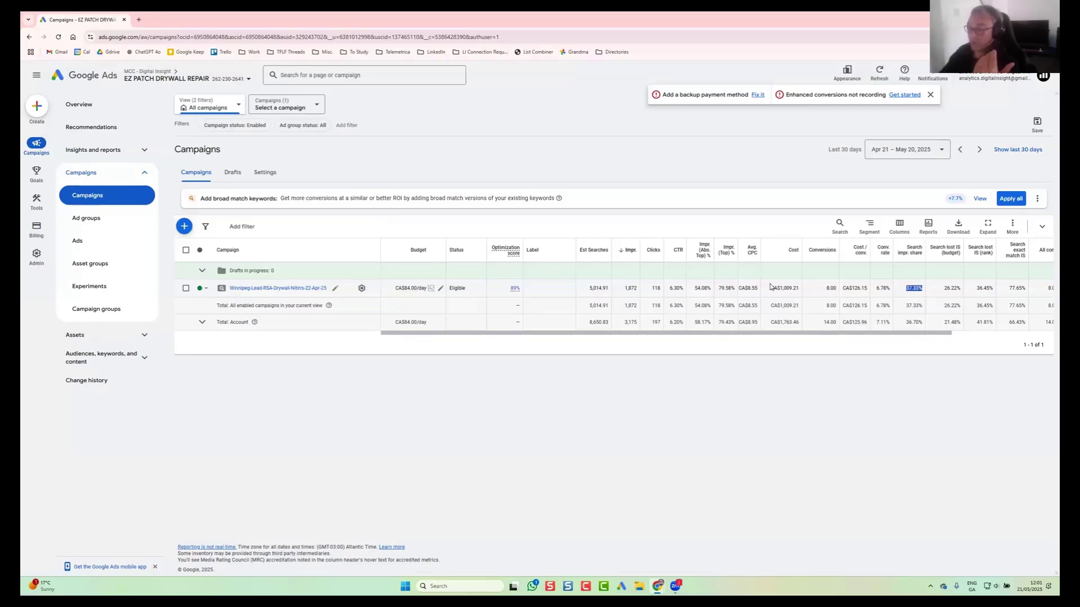
double_click(638, 289)
drag(586, 288, 614, 289)
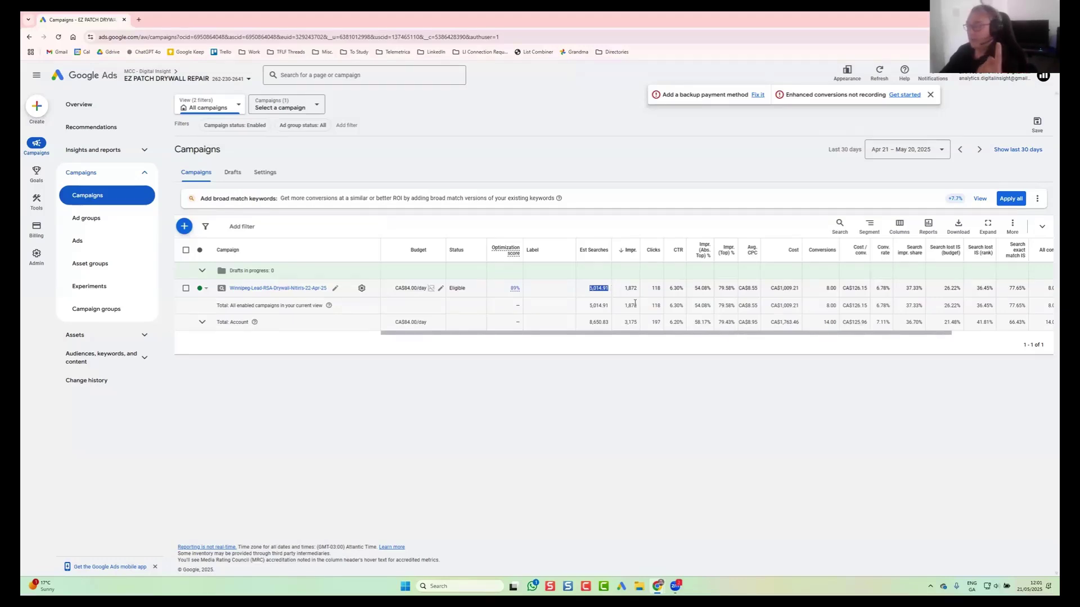
double_click(656, 288)
drag(944, 291, 960, 290)
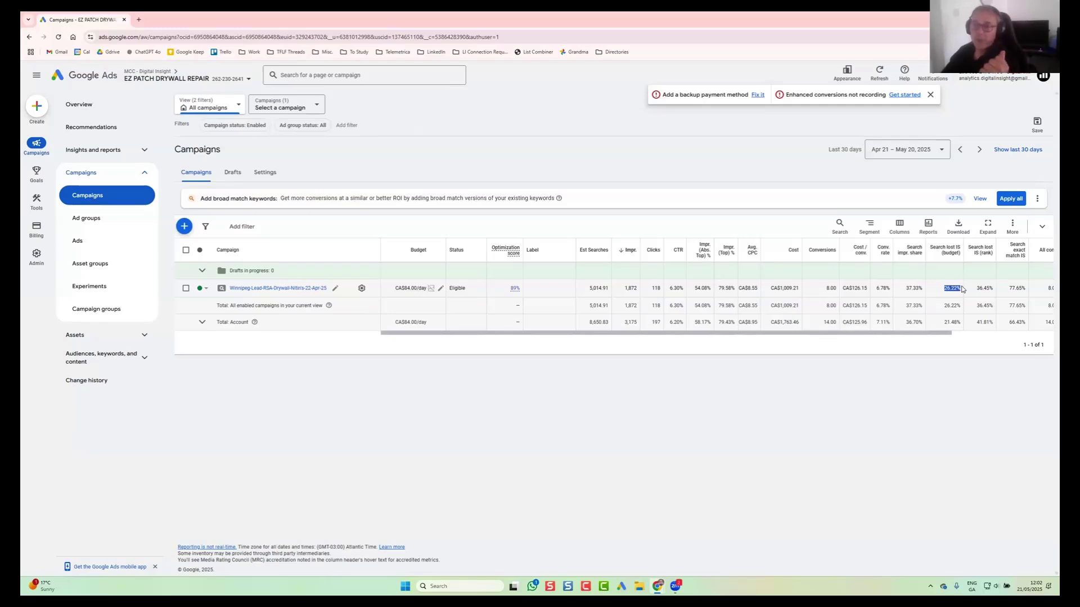
drag(977, 288, 994, 288)
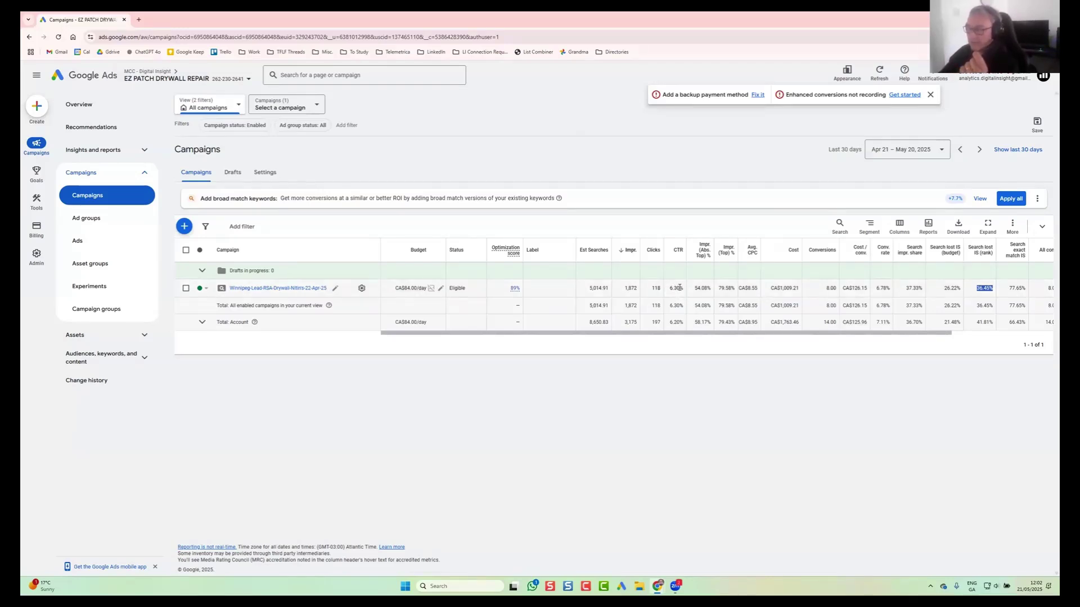
mouse_move(704, 250)
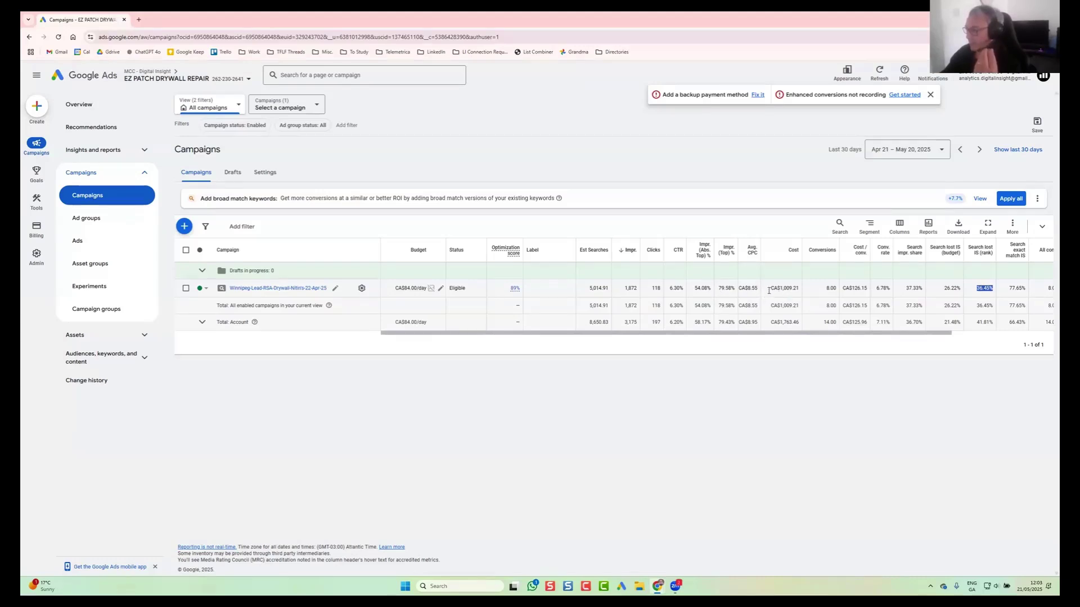
- Segment the campaigns table by conversion action and check which action recorded the Winnipeg campaign's conversions
click(869, 226)
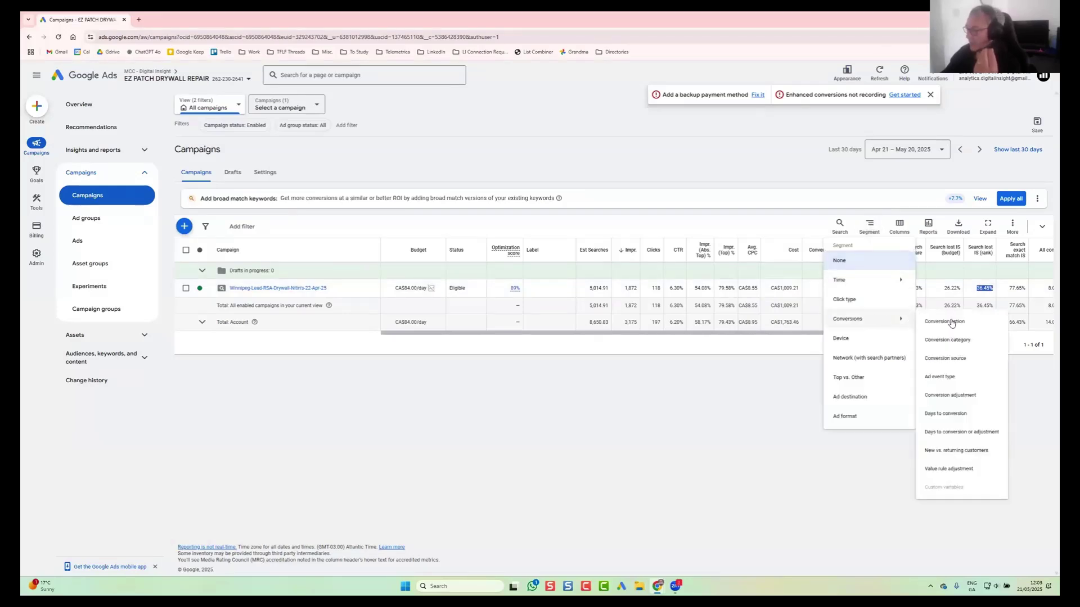
click(881, 360)
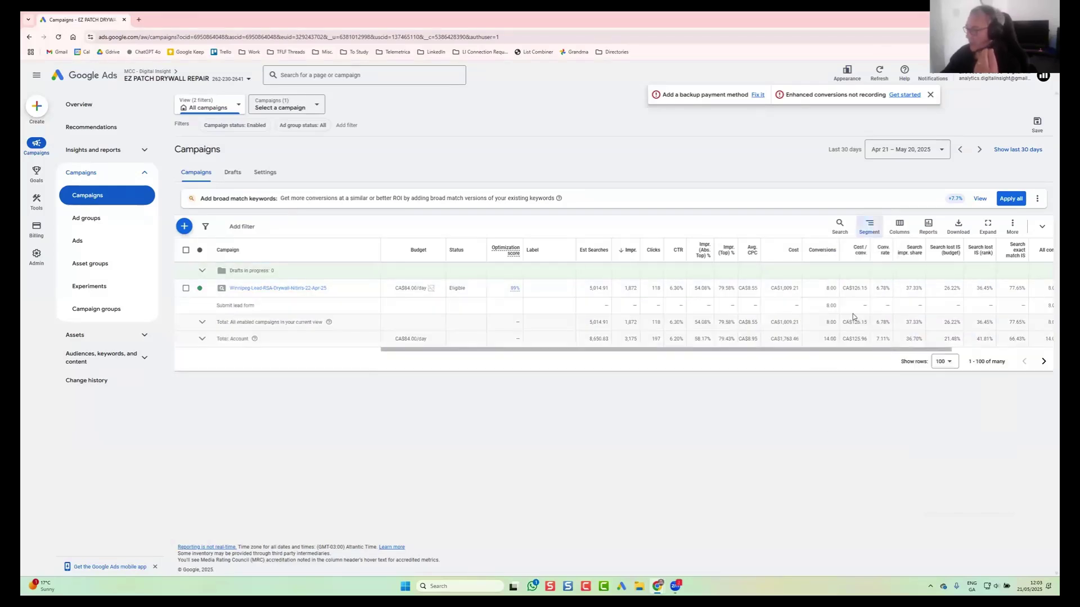
drag(257, 306, 216, 305)
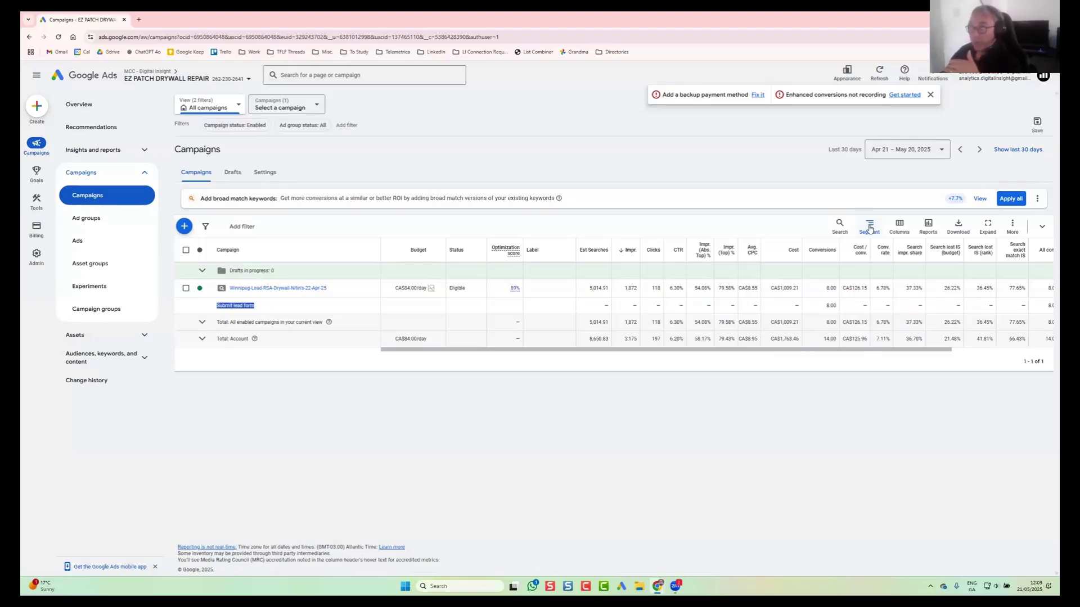
- Segment the campaigns table by device and compare clicks and conversions from mobile phones and computers
click(870, 227)
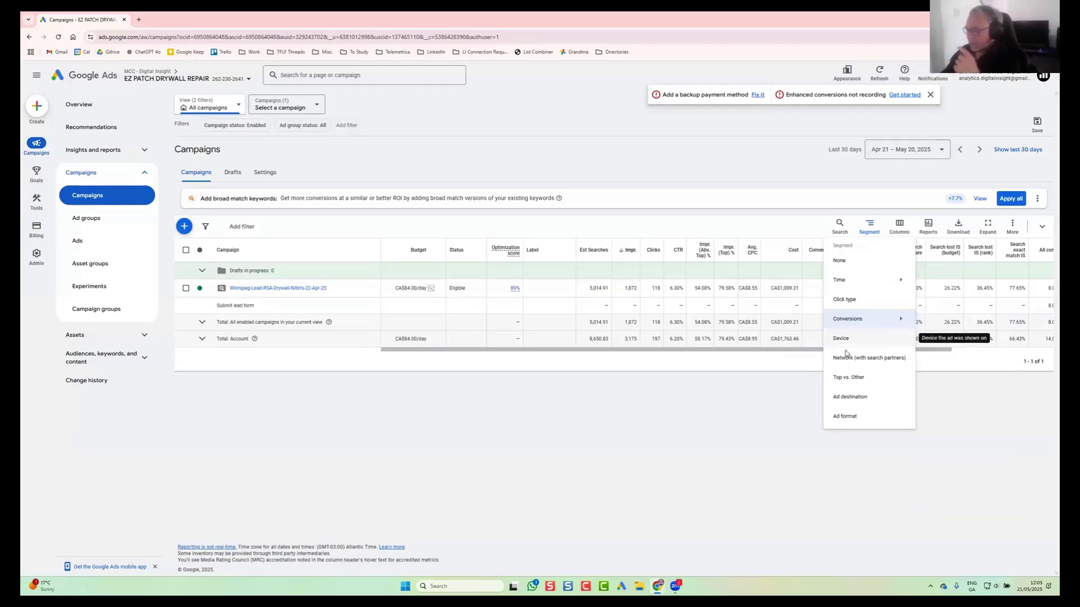
click(441, 432)
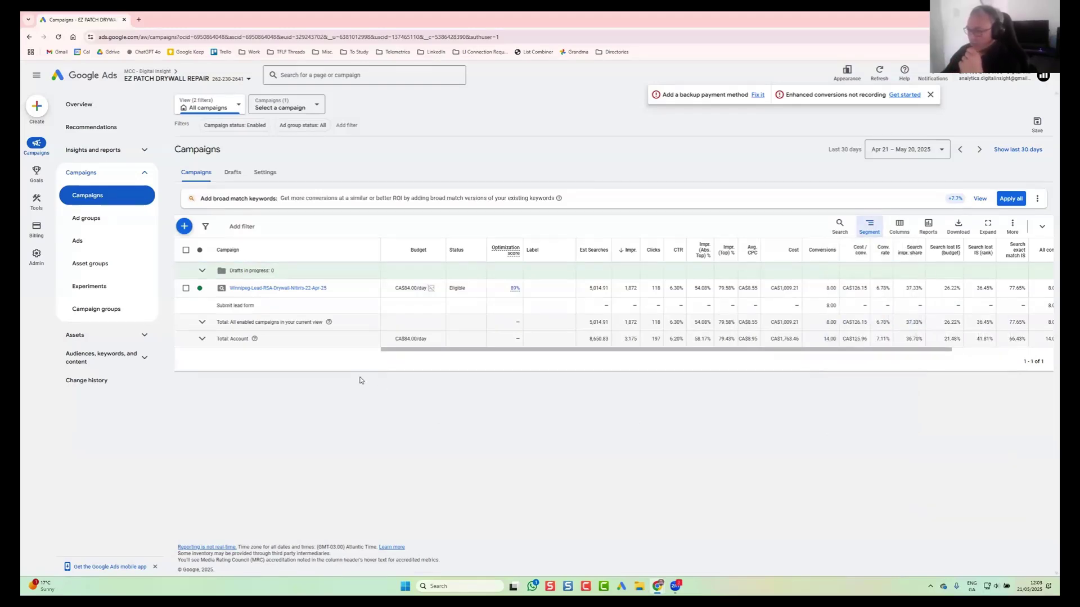
double_click(658, 322)
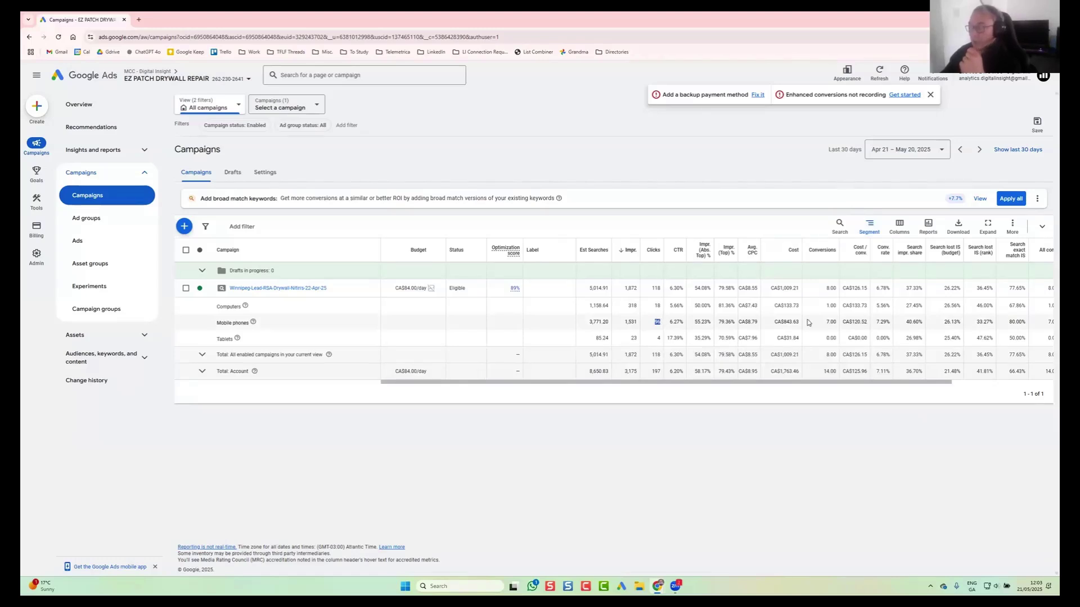
double_click(830, 322)
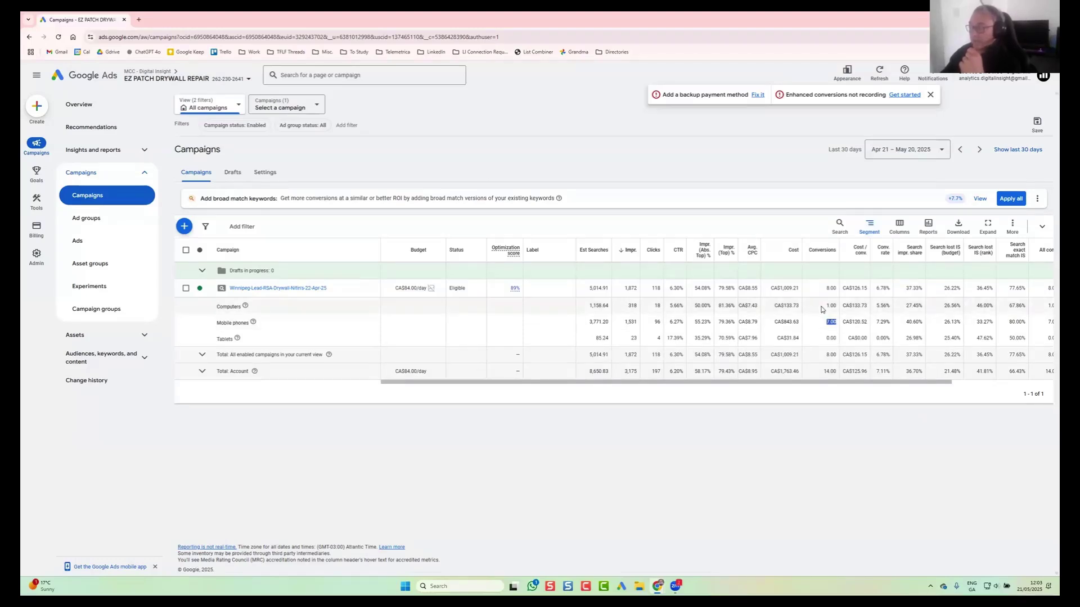
double_click(835, 306)
click(819, 424)
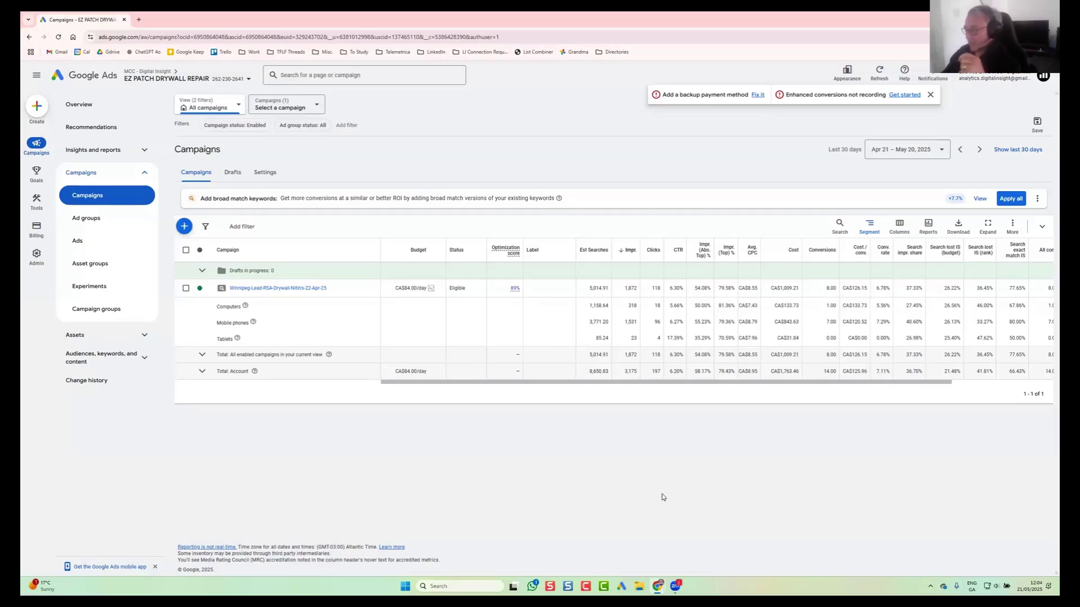
- Open the Winnipeg drywall campaign and view its targeted locations
click(281, 288)
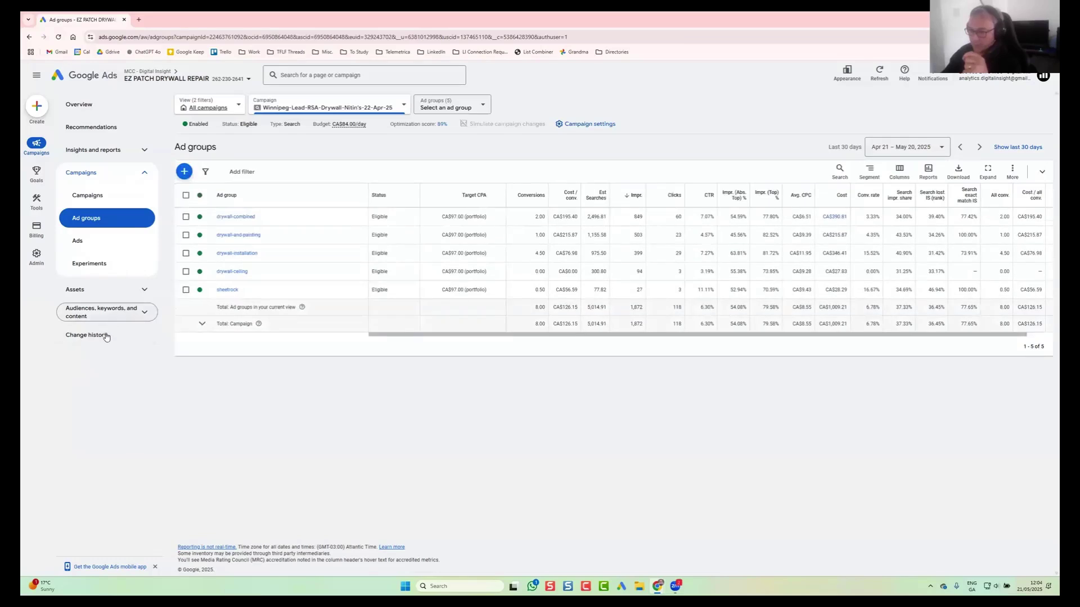
click(84, 317)
click(86, 380)
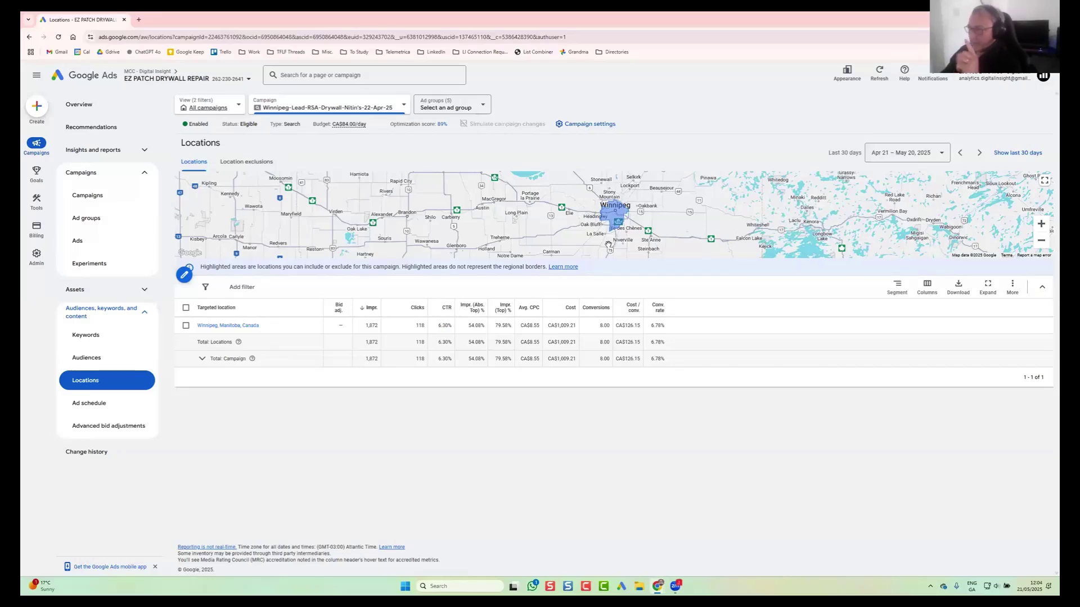
- Open the campaign's search keywords and widen the Keyword column so the longer keywords fit on one line
click(109, 336)
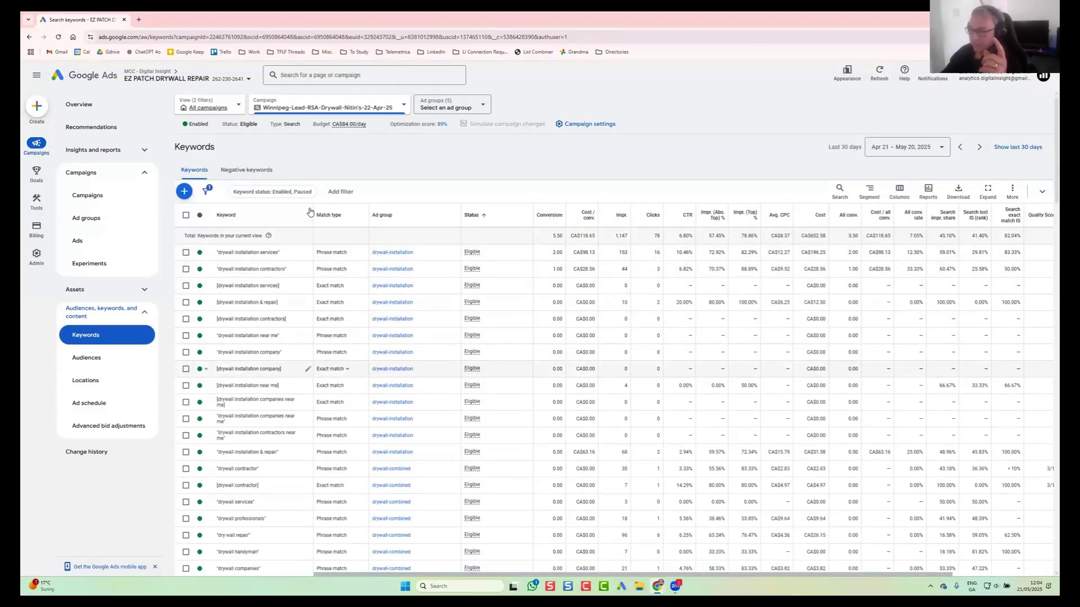
drag(314, 216, 340, 220)
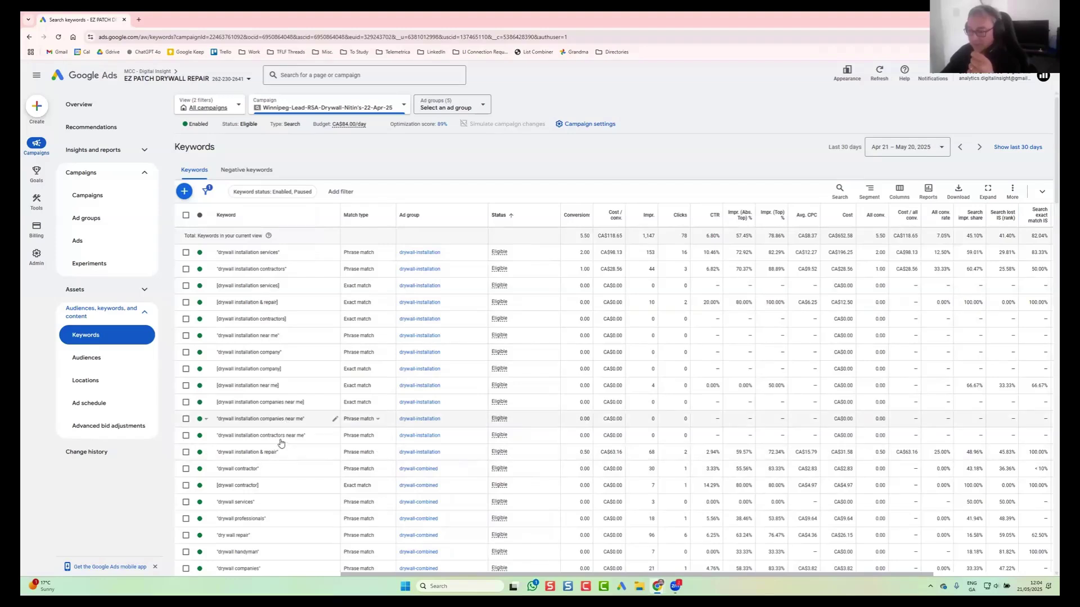
- Review the campaign's keyword list down to its end and open the keywords of the drywall-and-painting ad group
scroll(284, 461, down, 4)
scroll(288, 476, down, 8)
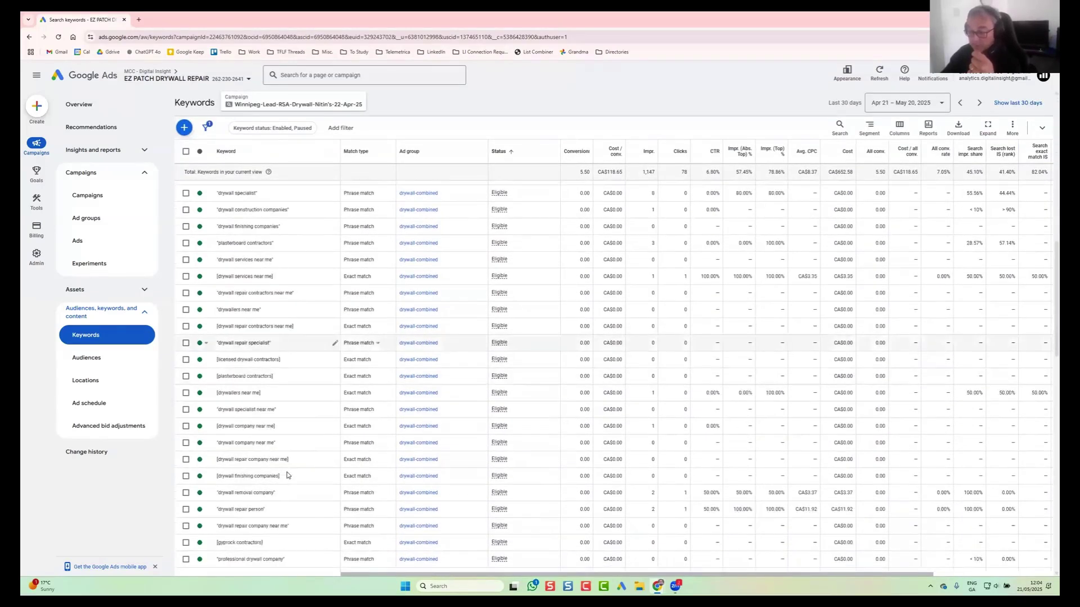
scroll(288, 476, down, 10)
scroll(286, 475, down, 3)
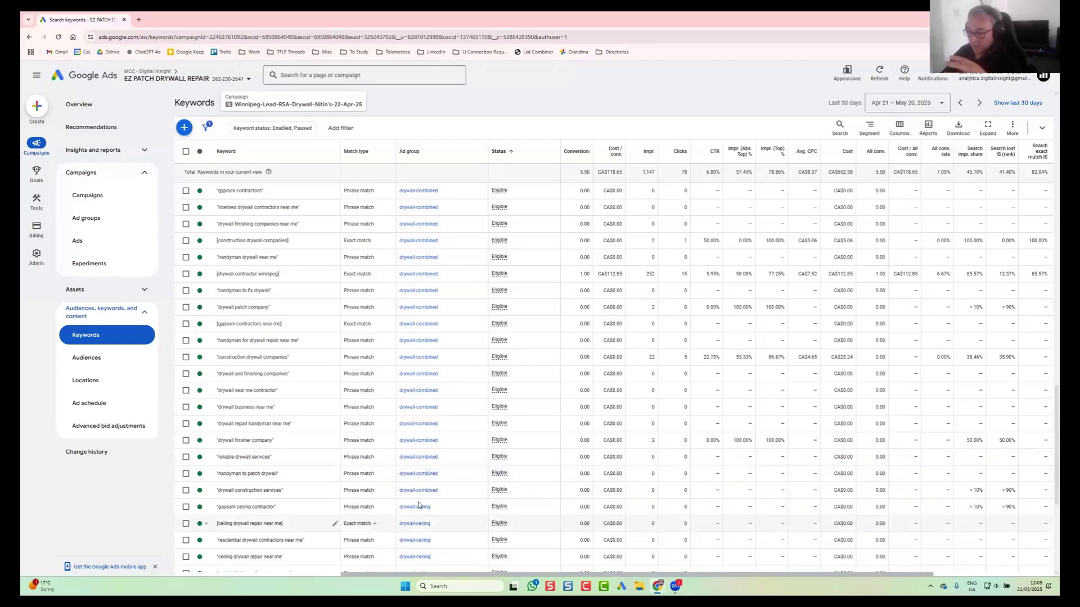
scroll(419, 505, down, 4)
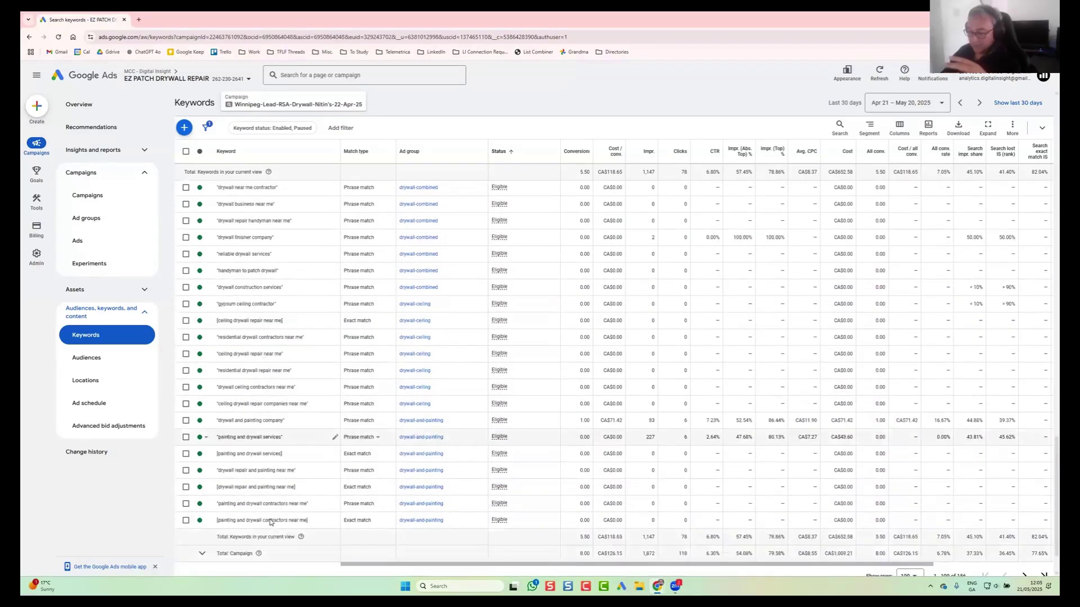
scroll(271, 522, down, 2)
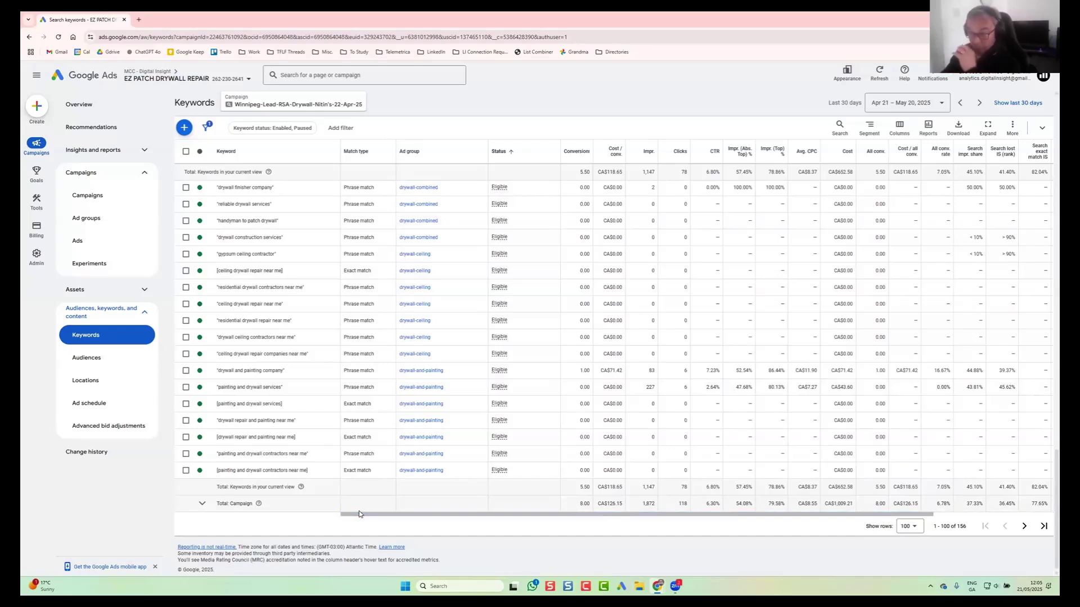
click(428, 372)
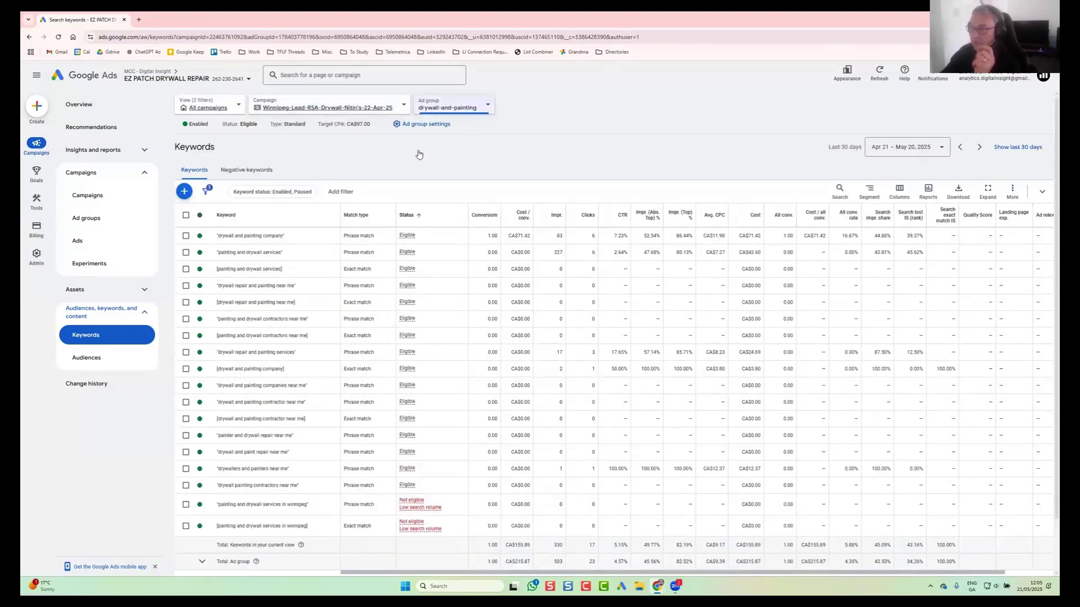
- Open the Winnipeg drywall campaign's settings, check the presence setting under its location options, and close them without saving
scroll(251, 238, down, 1)
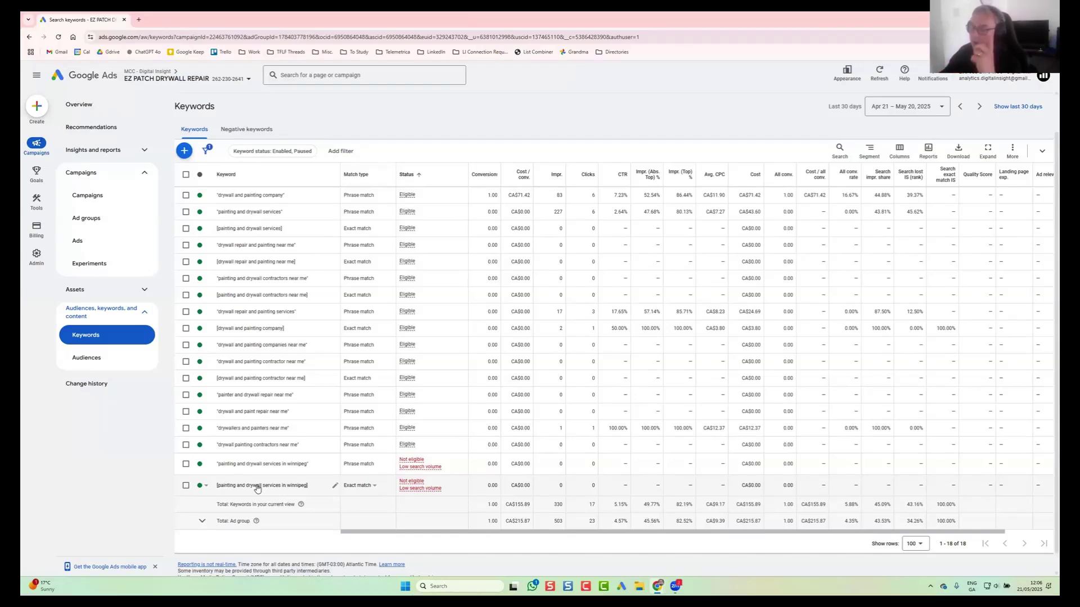
click(88, 196)
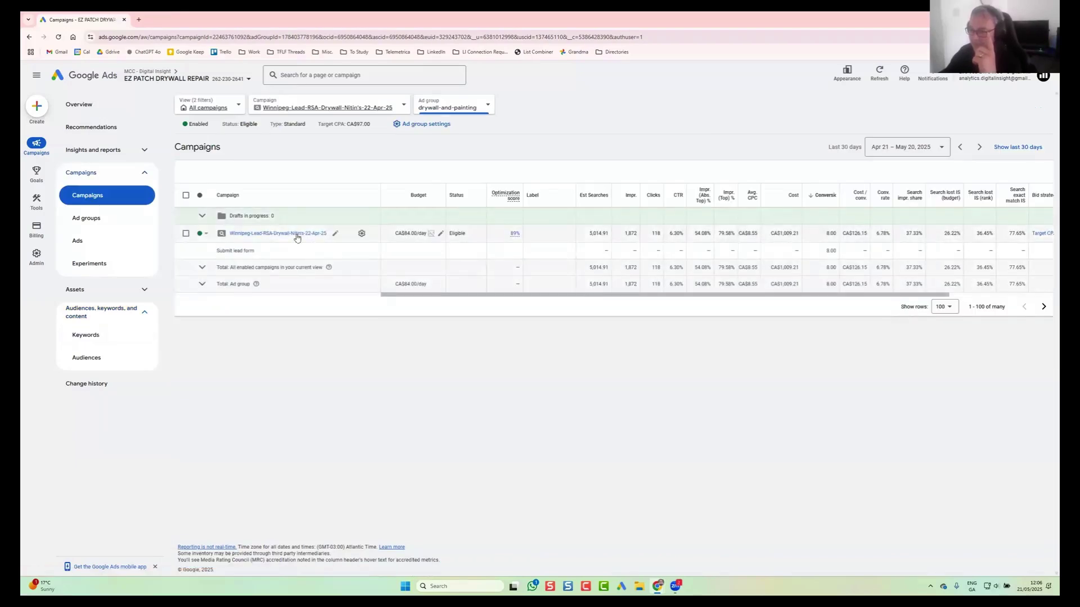
click(295, 266)
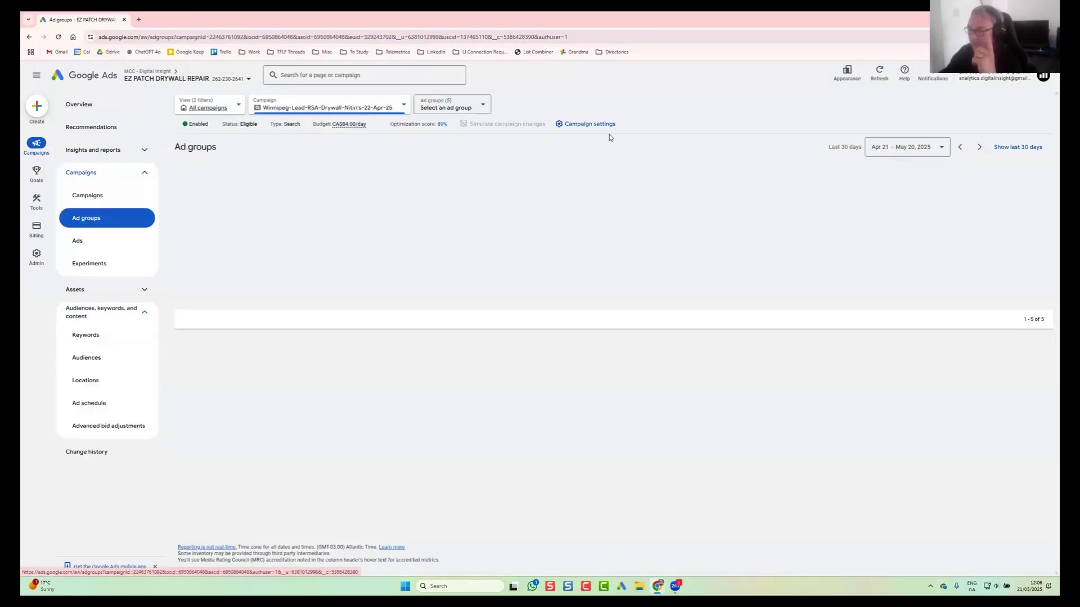
click(605, 124)
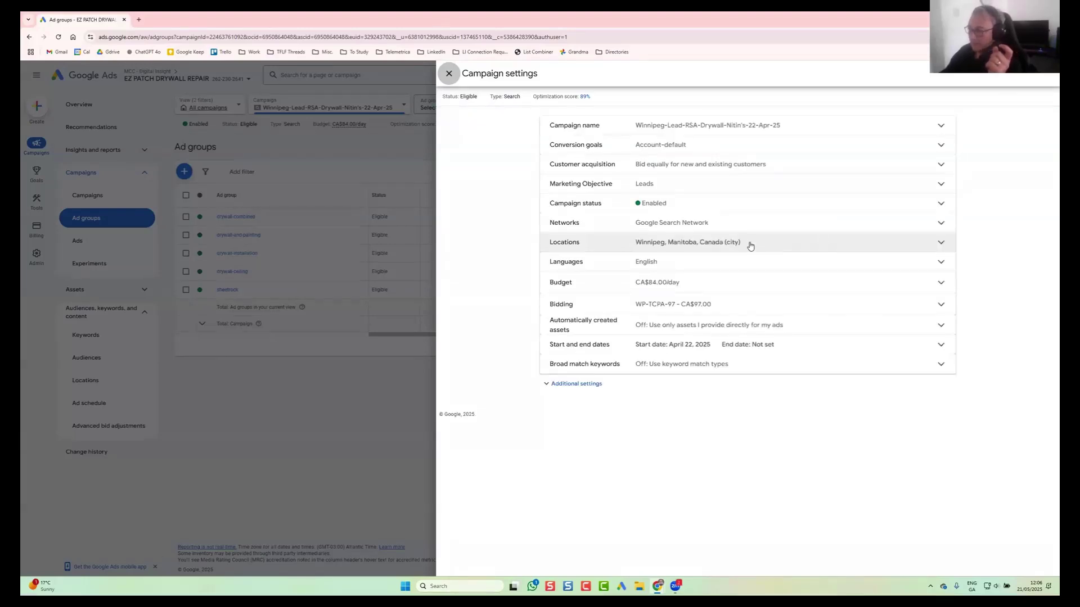
click(749, 246)
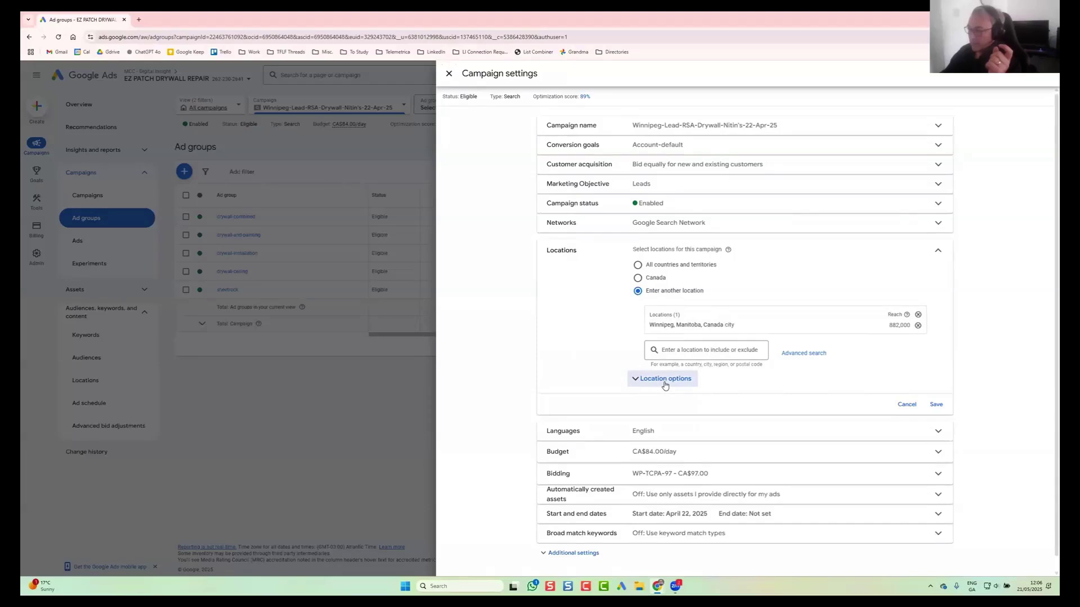
click(666, 380)
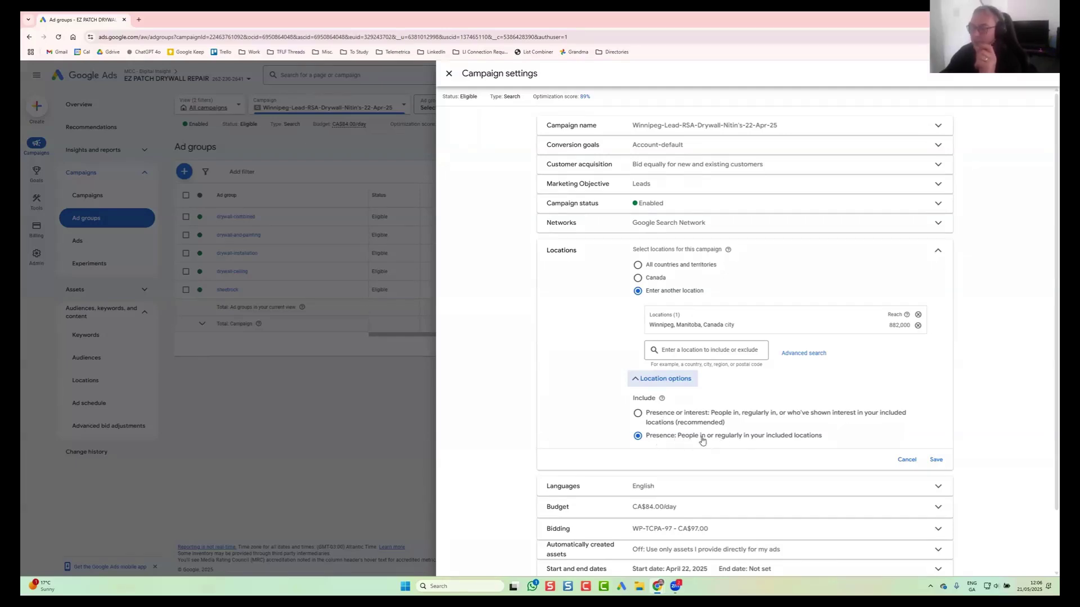
click(906, 460)
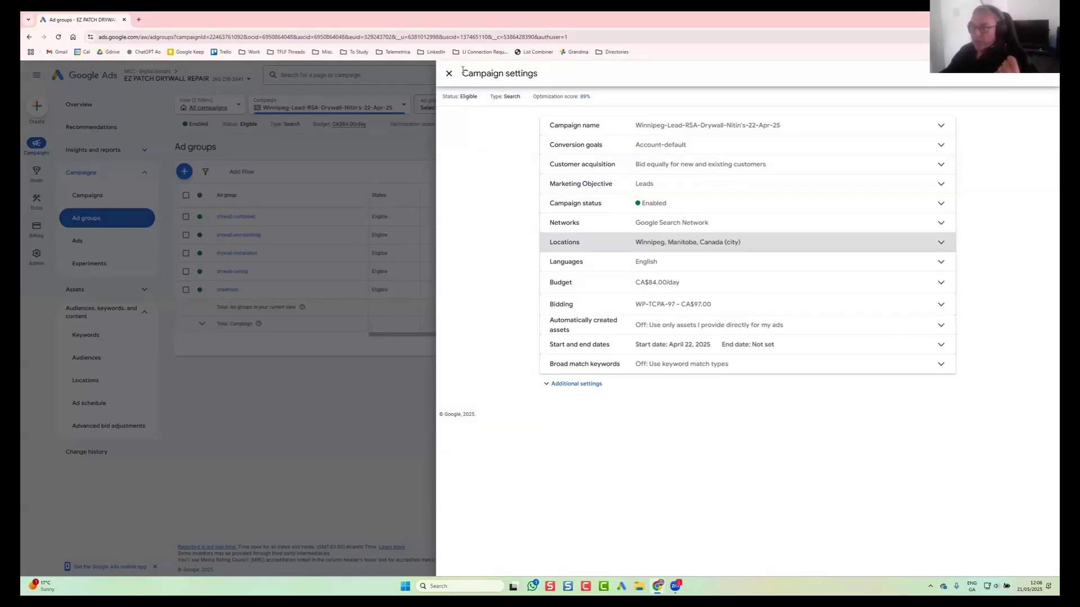
click(421, 135)
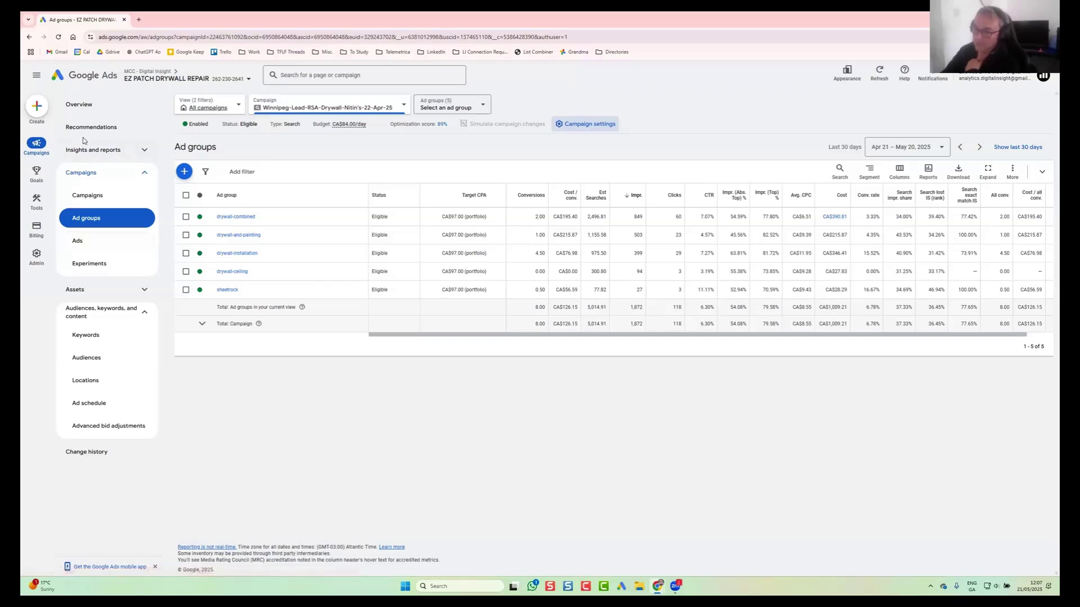
- Open the campaign's search terms report and compare the term "drywall companies in winnipeg" with its matched keyword "drywall and painting company"
click(107, 157)
click(107, 217)
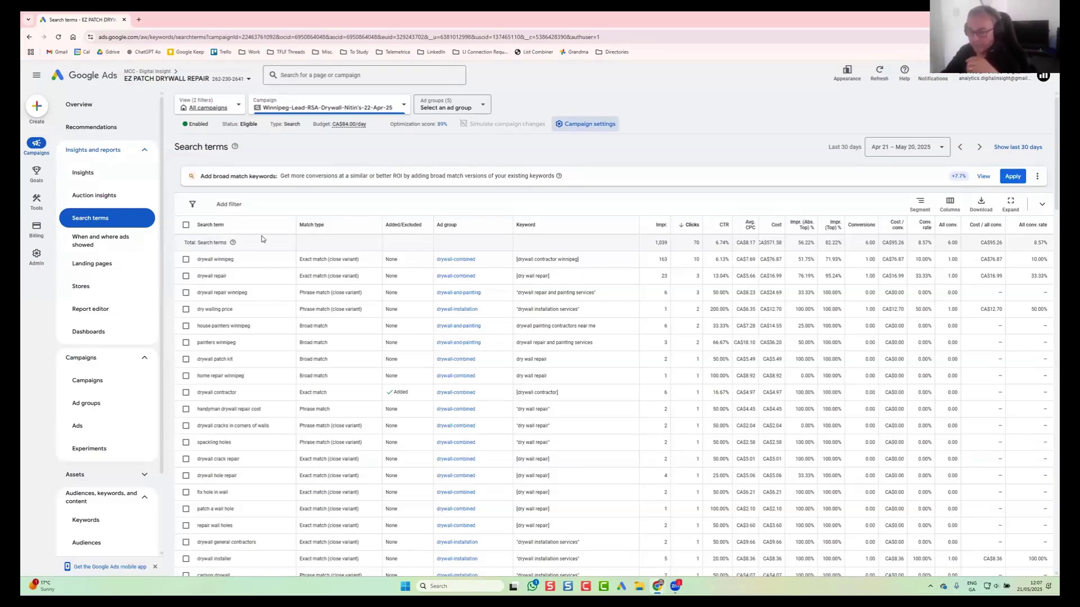
scroll(240, 440, down, 5)
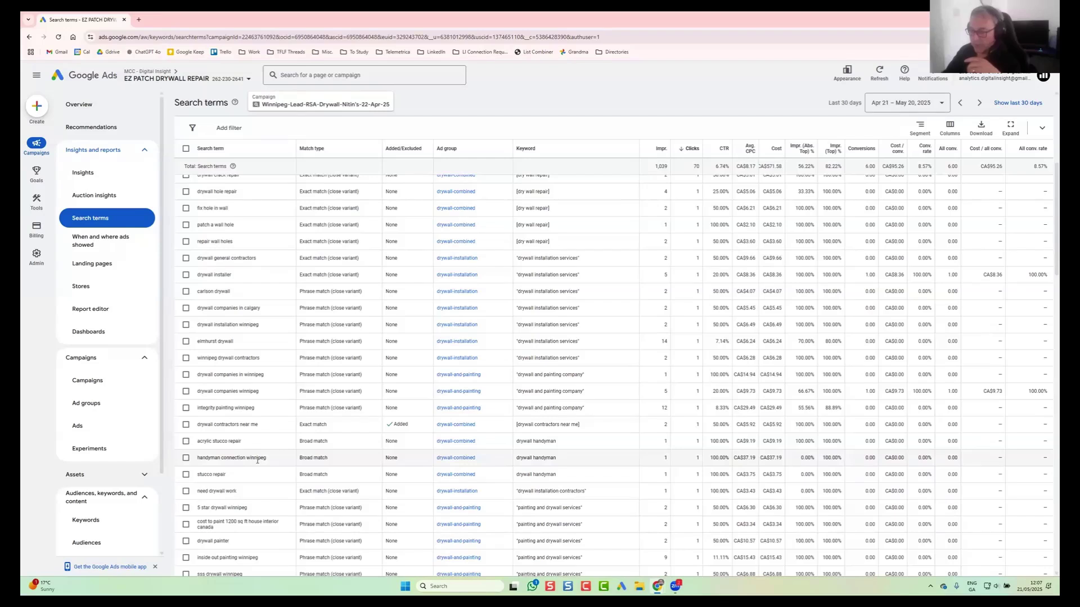
scroll(257, 460, down, 1)
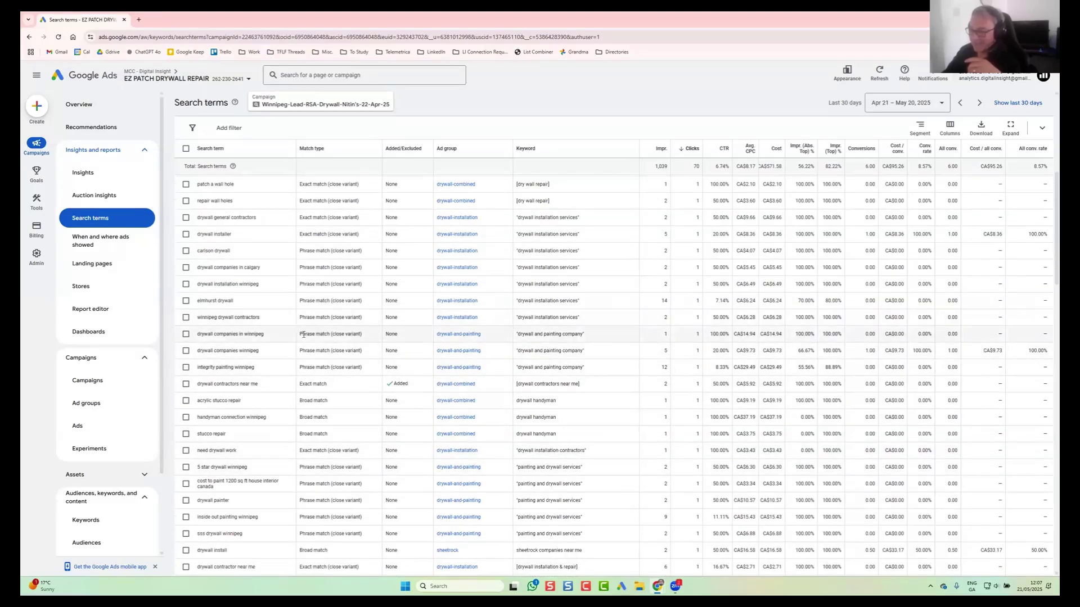
drag(588, 335, 515, 334)
drag(270, 333, 197, 334)
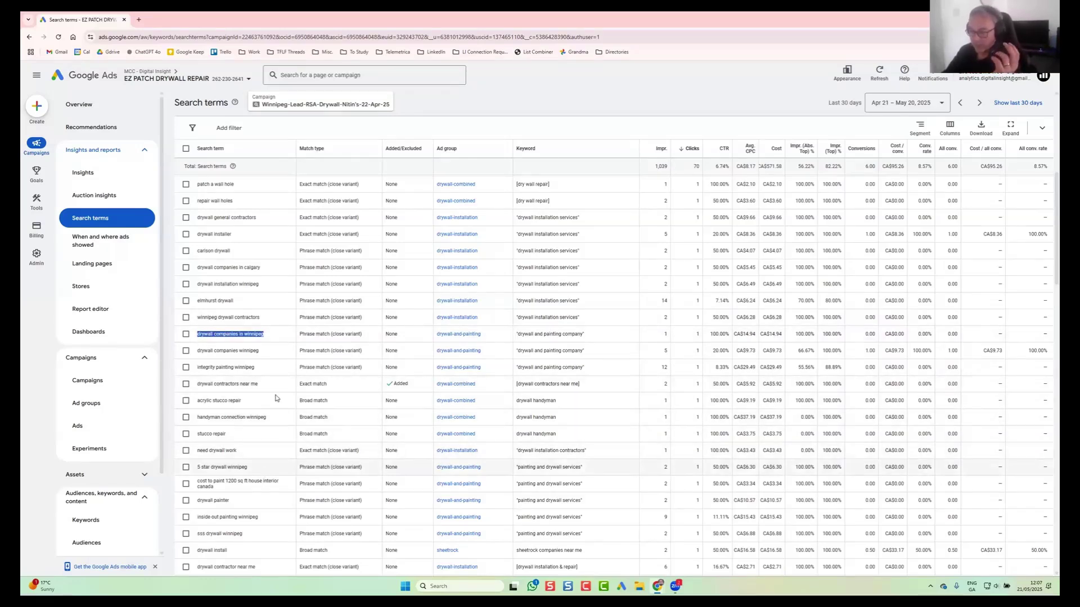
- Examine the search term "cost to paint 1200 sq ft house interior canada" in the drywall-and-painting ad group
scroll(273, 490, down, 2)
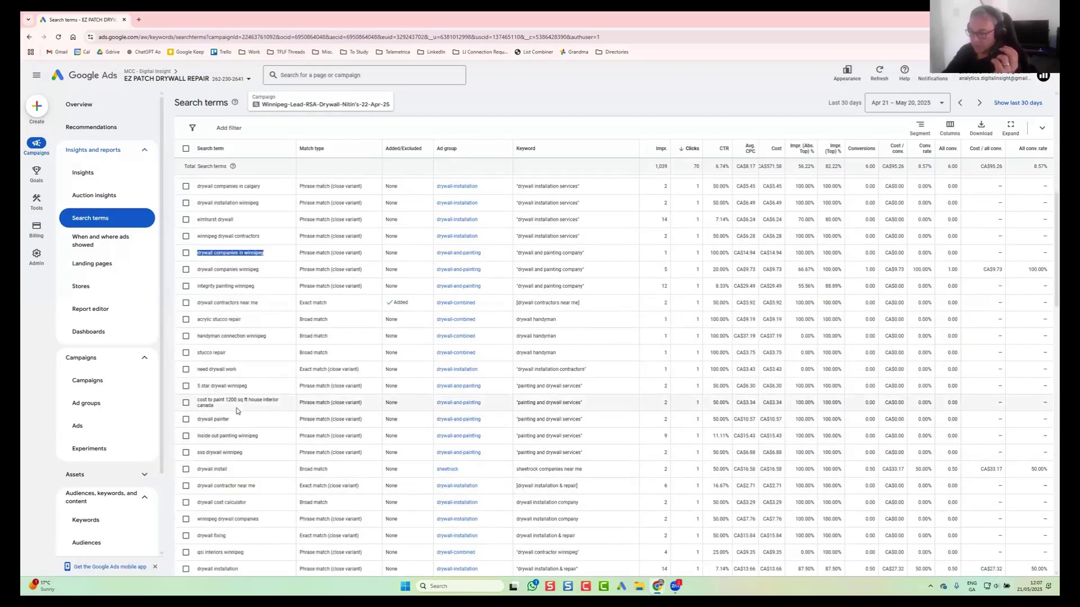
click(212, 405)
drag(204, 402, 197, 400)
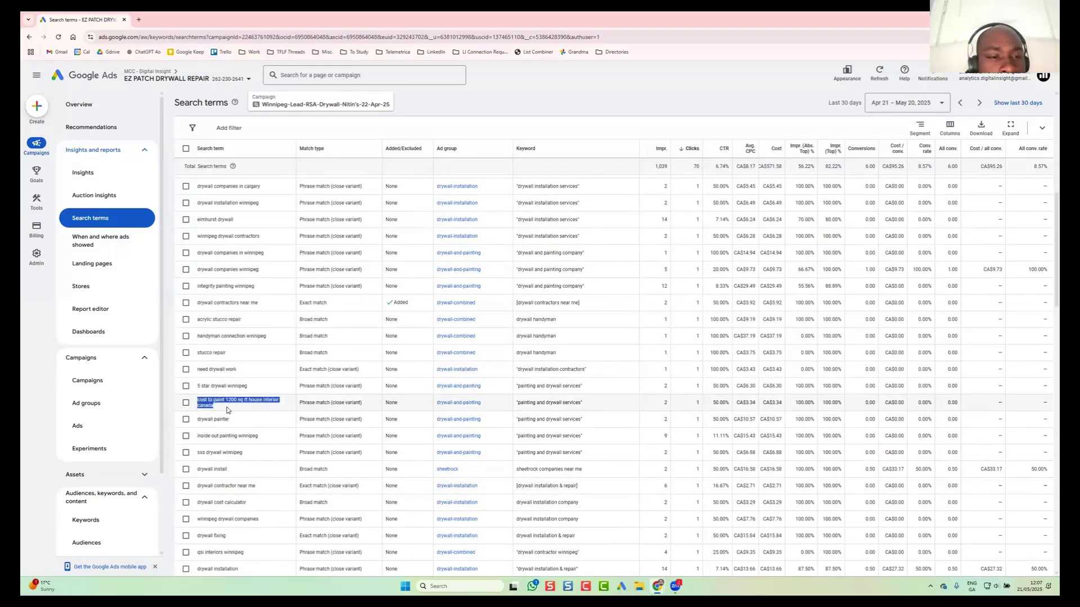
click(227, 408)
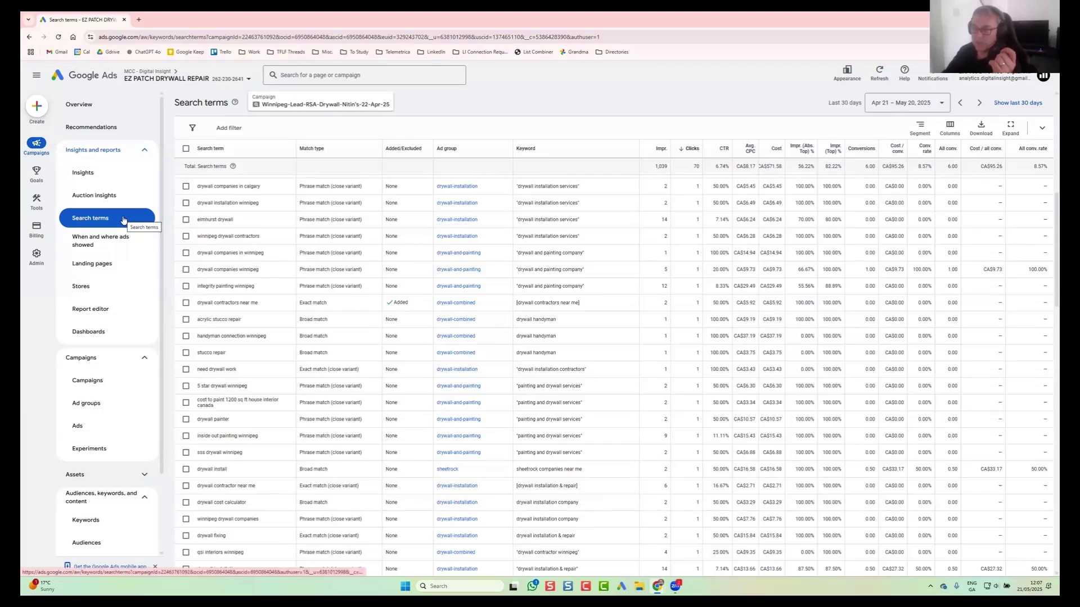
- Widen the Search term column so longer terms fit on one line, and highlight the brand word in "elmhurst drywall"
drag(296, 149, 345, 142)
drag(232, 220, 195, 220)
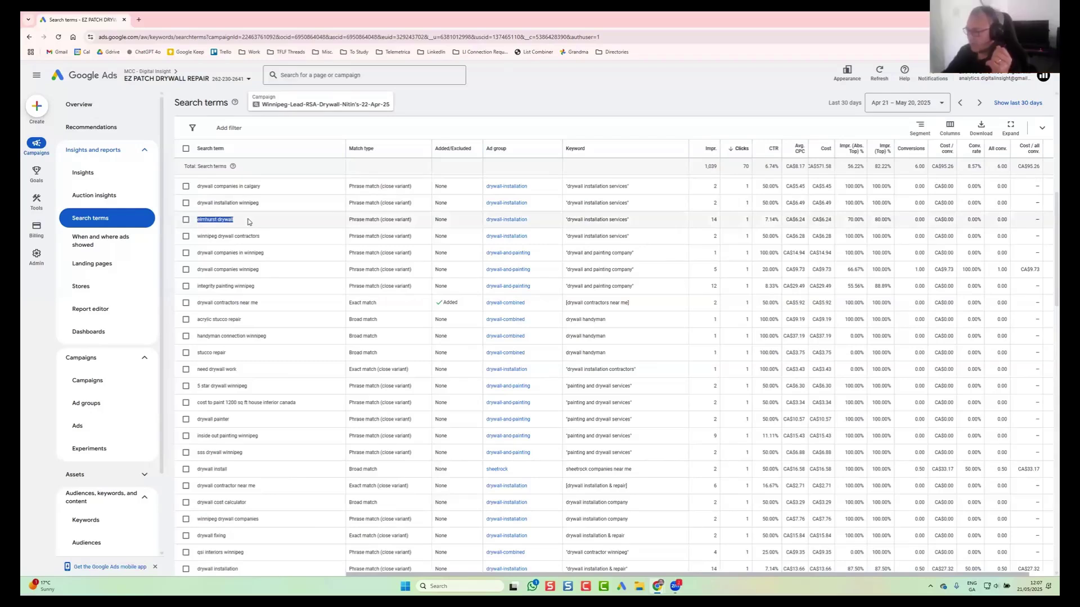
click(240, 224)
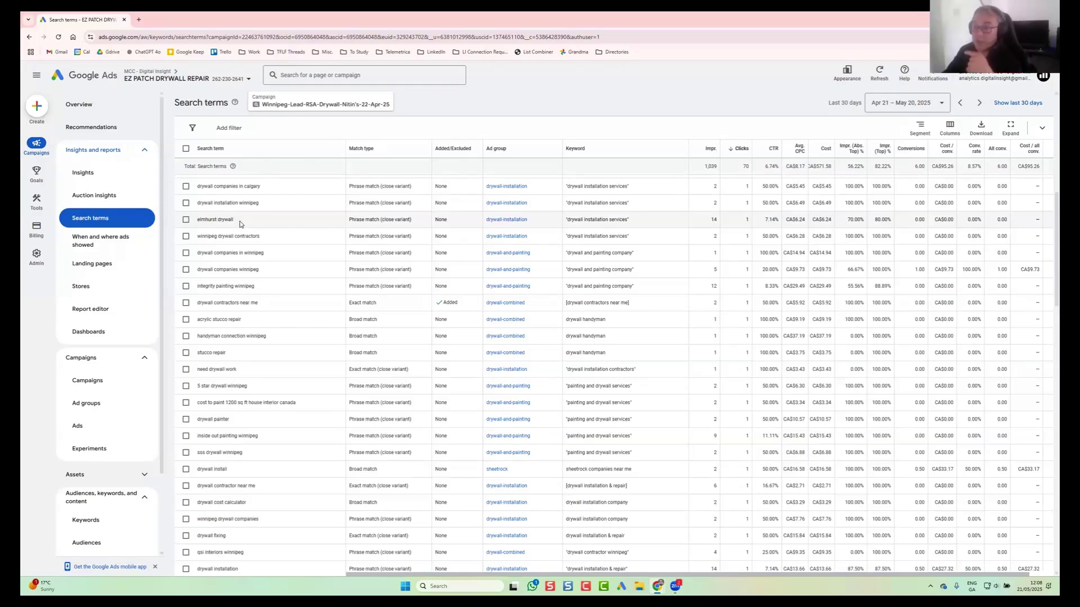
double_click(209, 219)
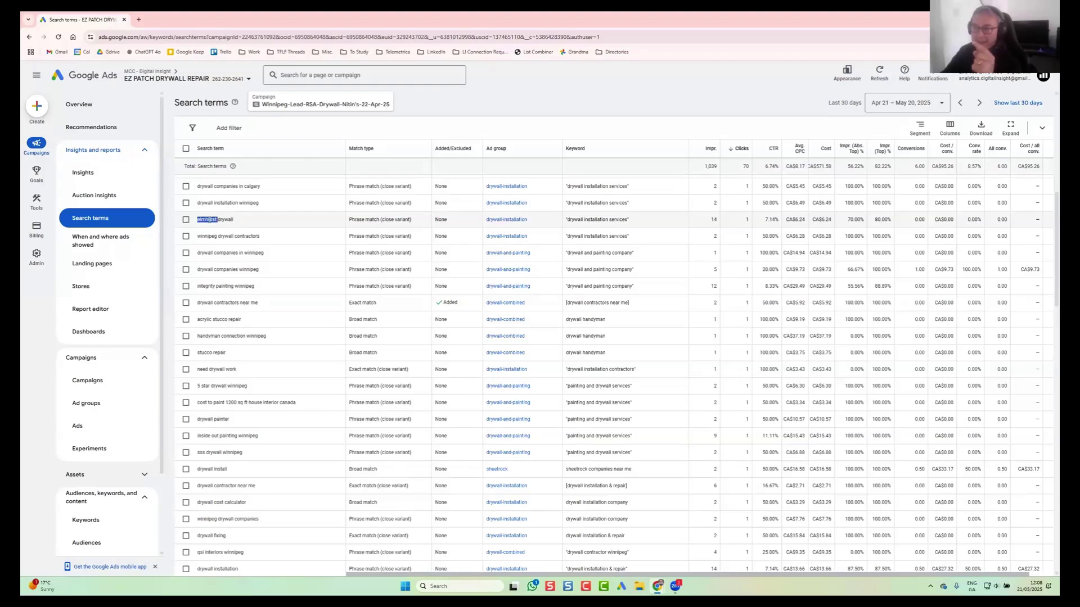
- Check the cost and matched keyword of the search term "drywall companies in calgary", and highlight the word "elmhurst" again for comparison
double_click(252, 186)
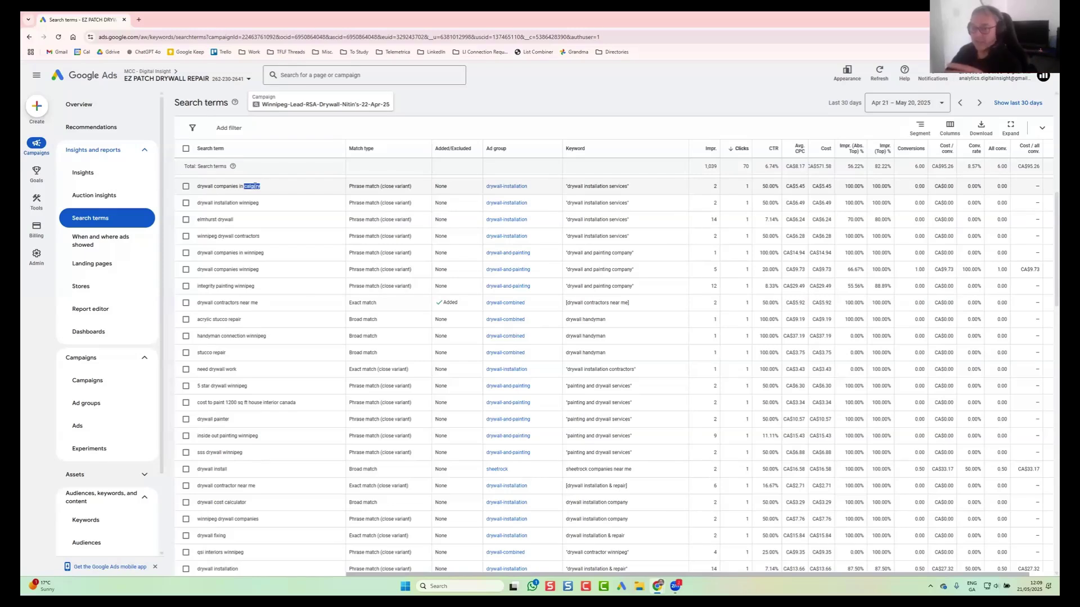
drag(274, 187, 196, 186)
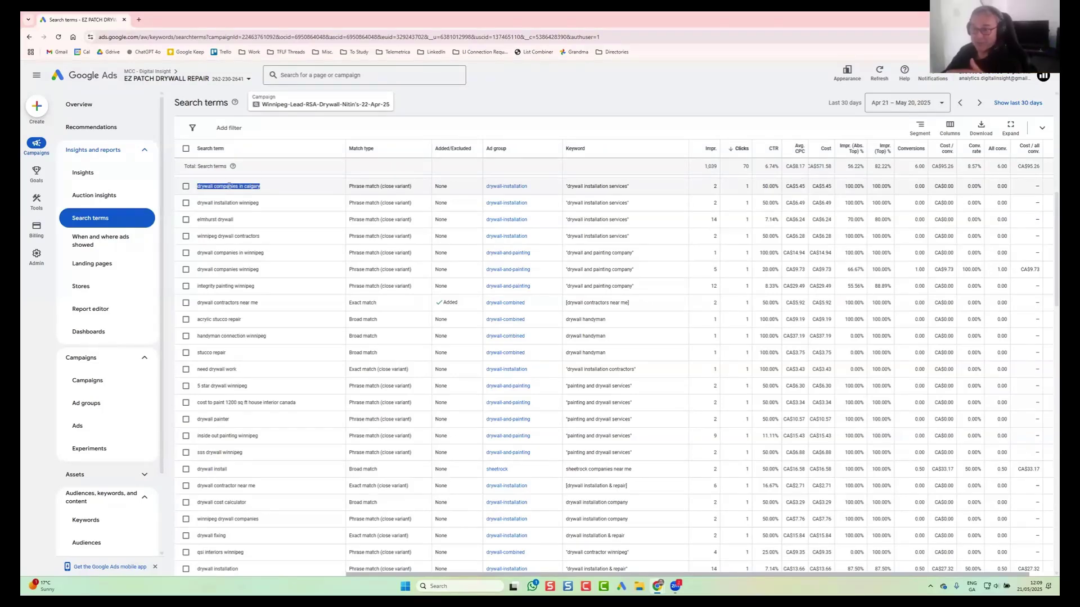
click(275, 190)
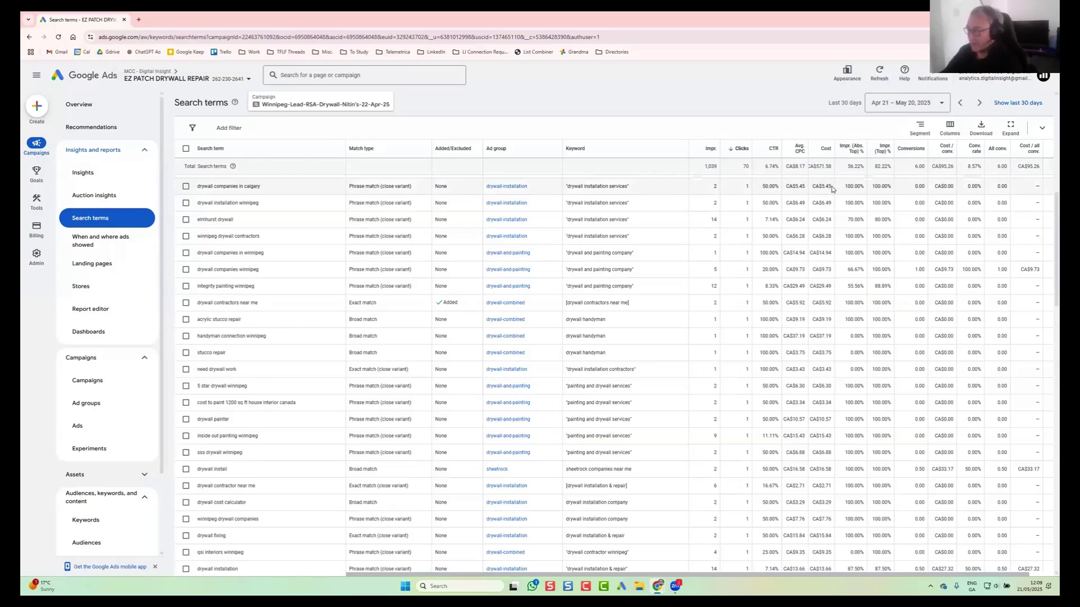
drag(816, 186, 819, 186)
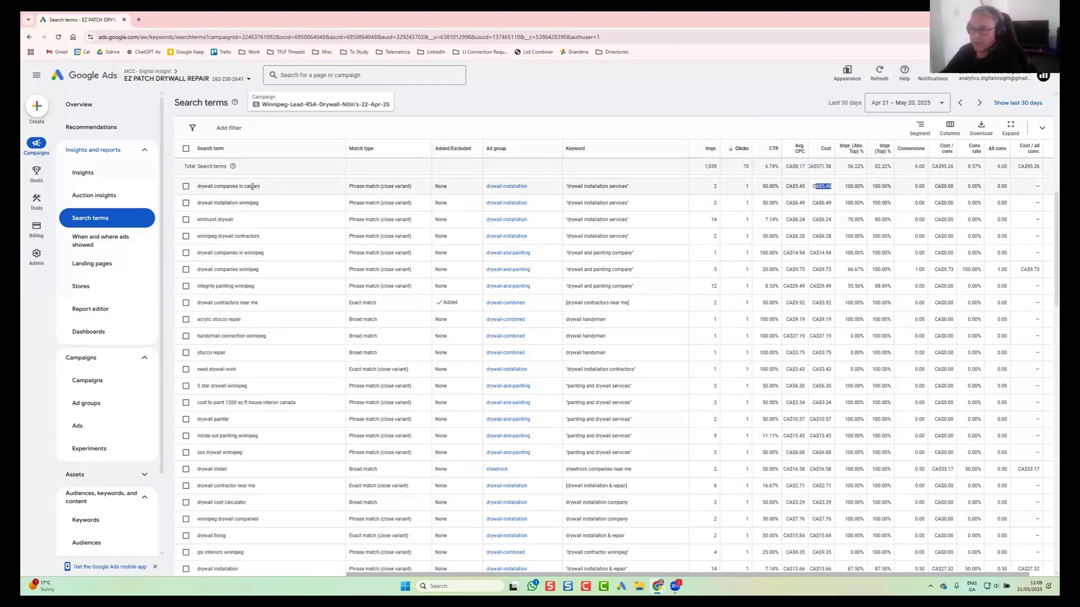
drag(260, 187, 196, 186)
click(278, 186)
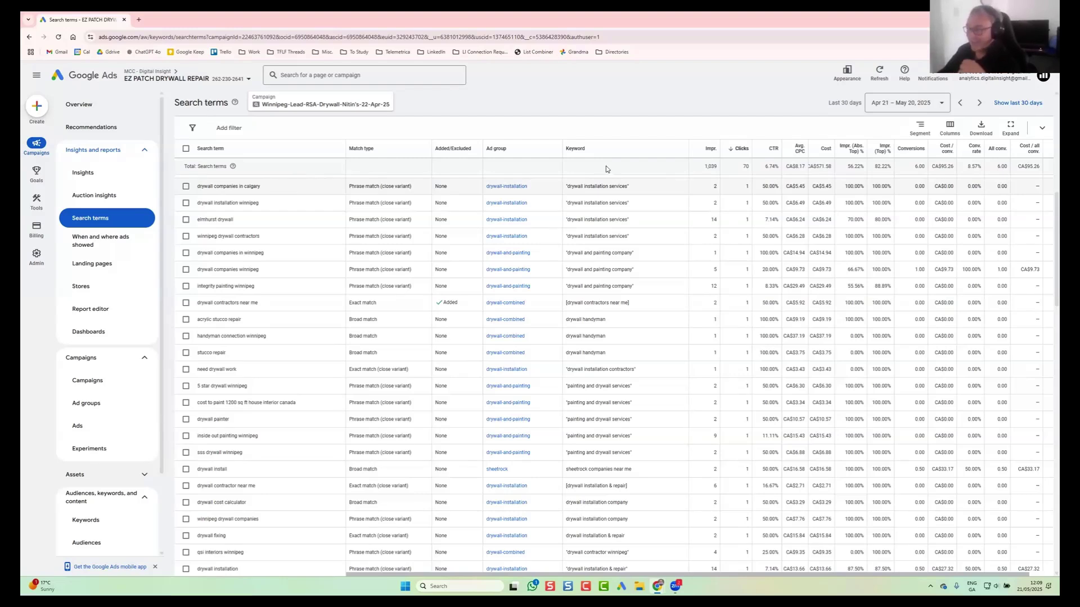
drag(630, 186, 565, 192)
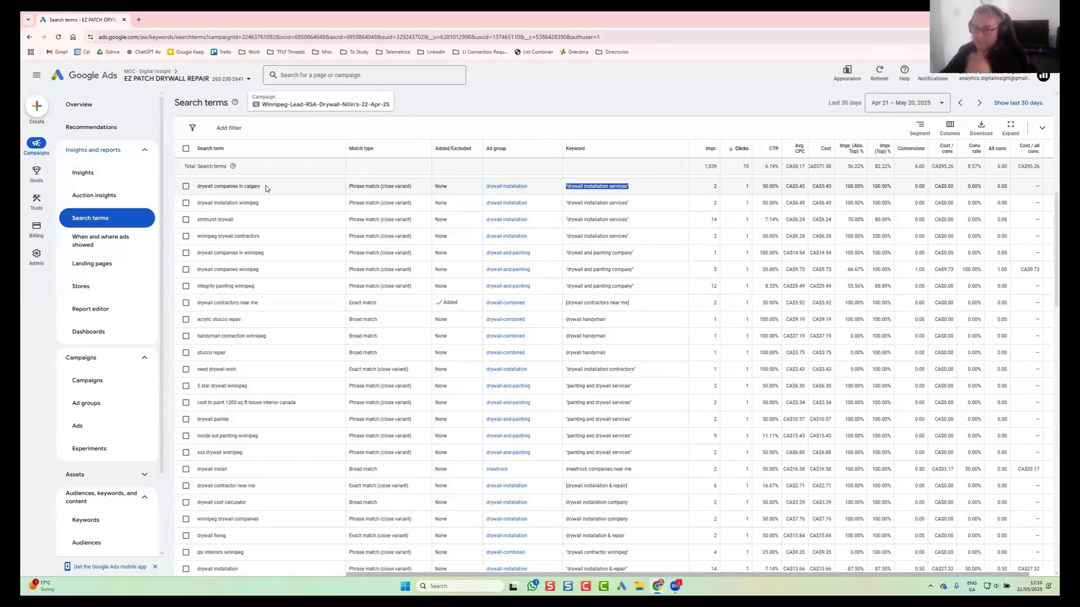
click(209, 221)
double_click(210, 221)
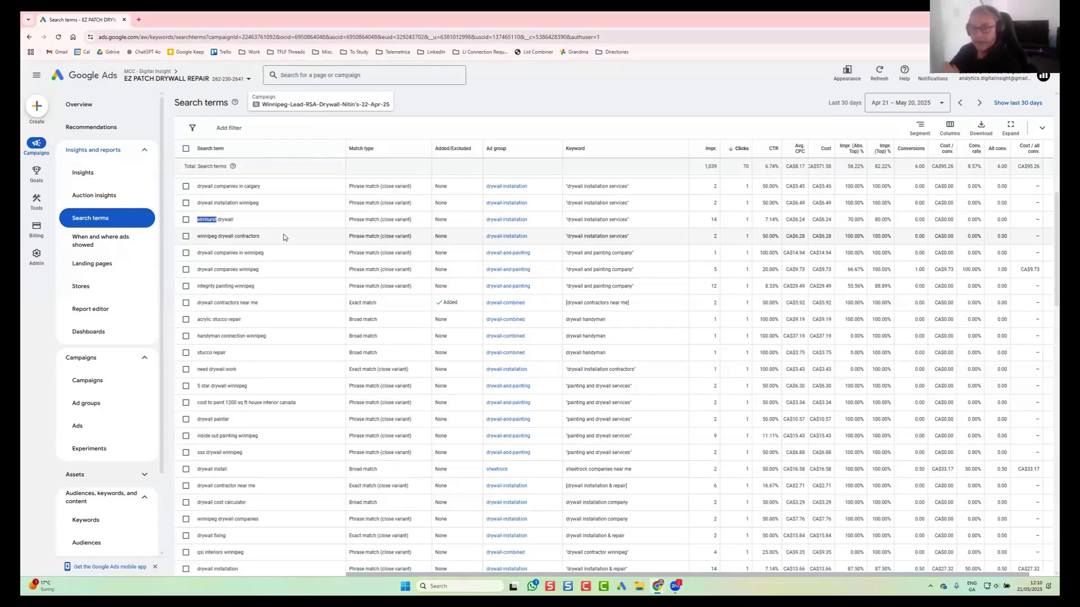
- Find the search term "house painters winnipeg" further down the report and compare it with its broad-match keyword "drywall repair and painting services"
scroll(285, 278, down, 4)
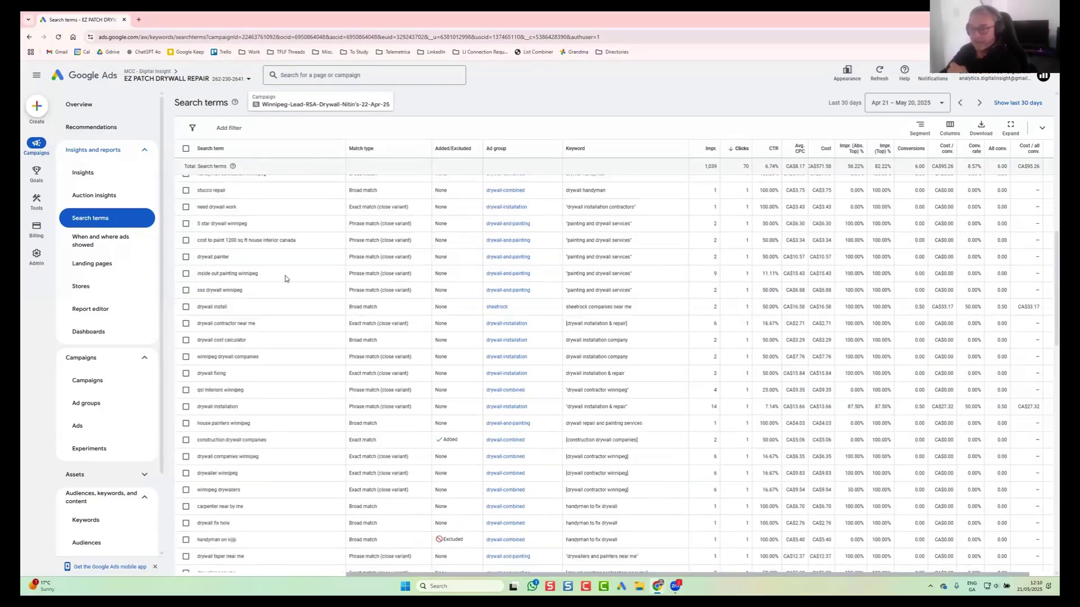
scroll(286, 279, down, 1)
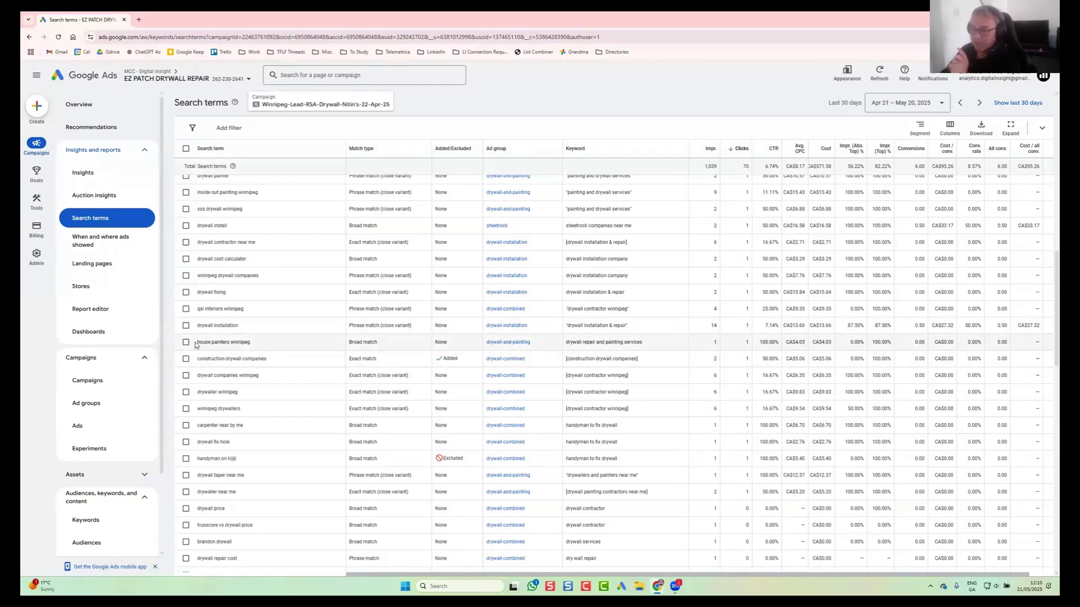
drag(197, 343, 269, 350)
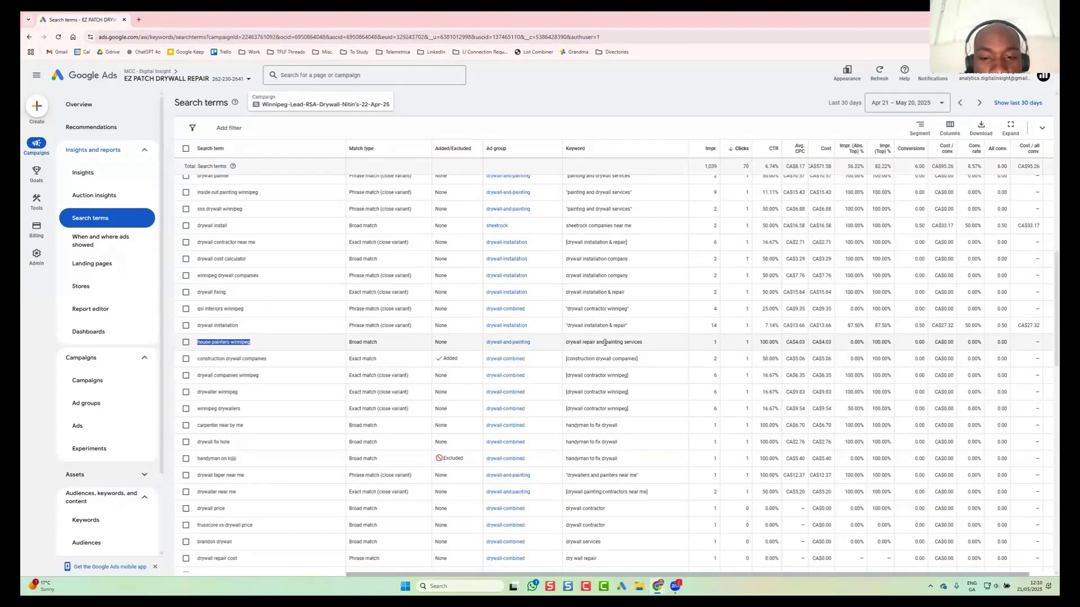
drag(644, 342, 568, 344)
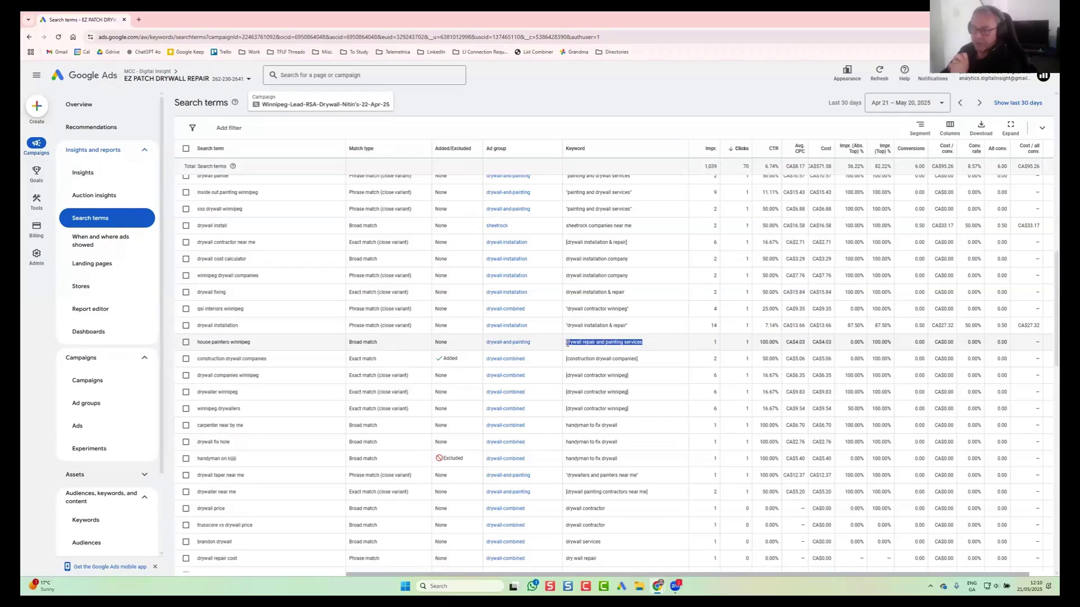
click(647, 344)
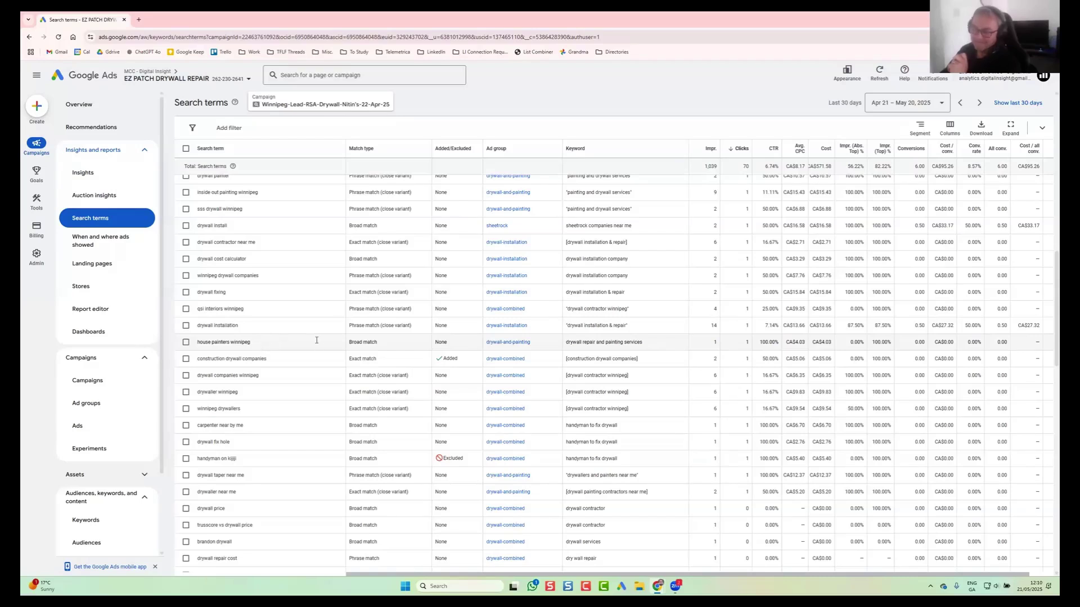
- Examine the drywall repair and painting parts of the matched keyword separately against the search term "house painters winnipeg"
drag(605, 342, 643, 343)
drag(567, 344, 595, 341)
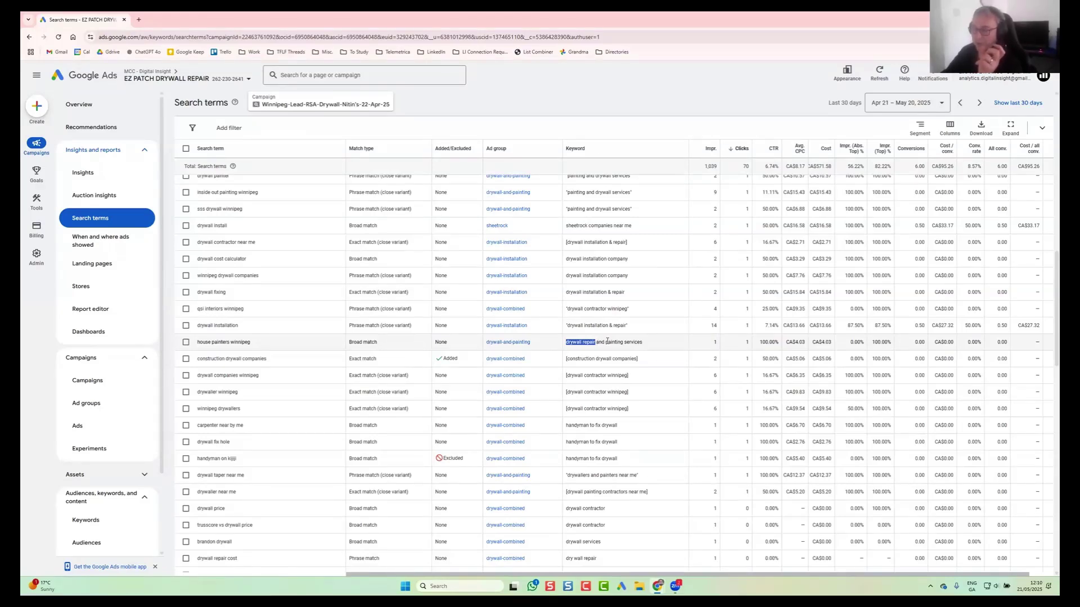
double_click(614, 342)
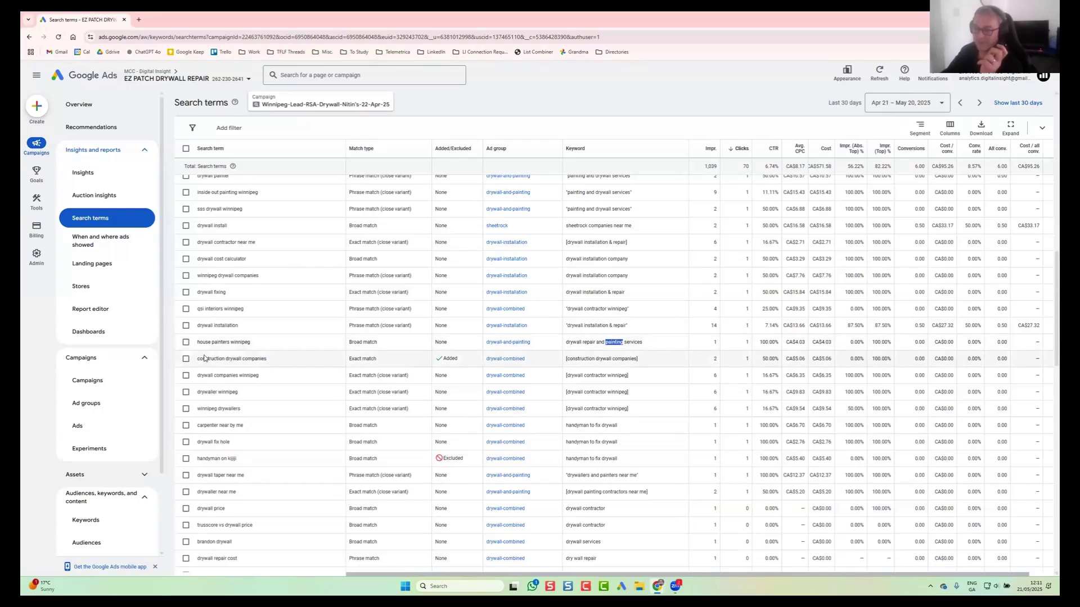
drag(190, 343, 267, 348)
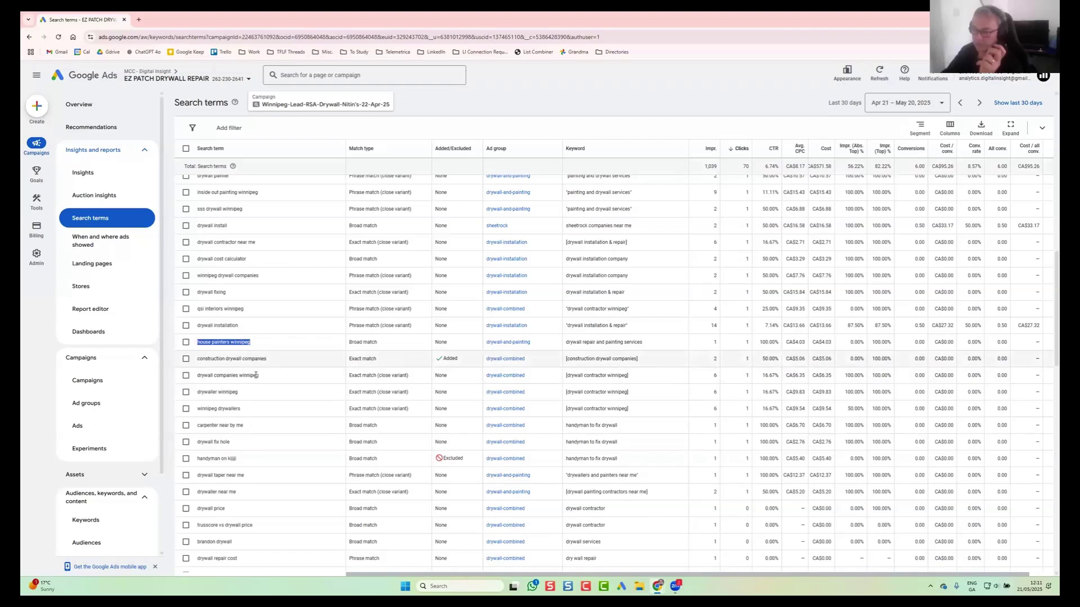
scroll(256, 375, down, 3)
scroll(256, 381, up, 3)
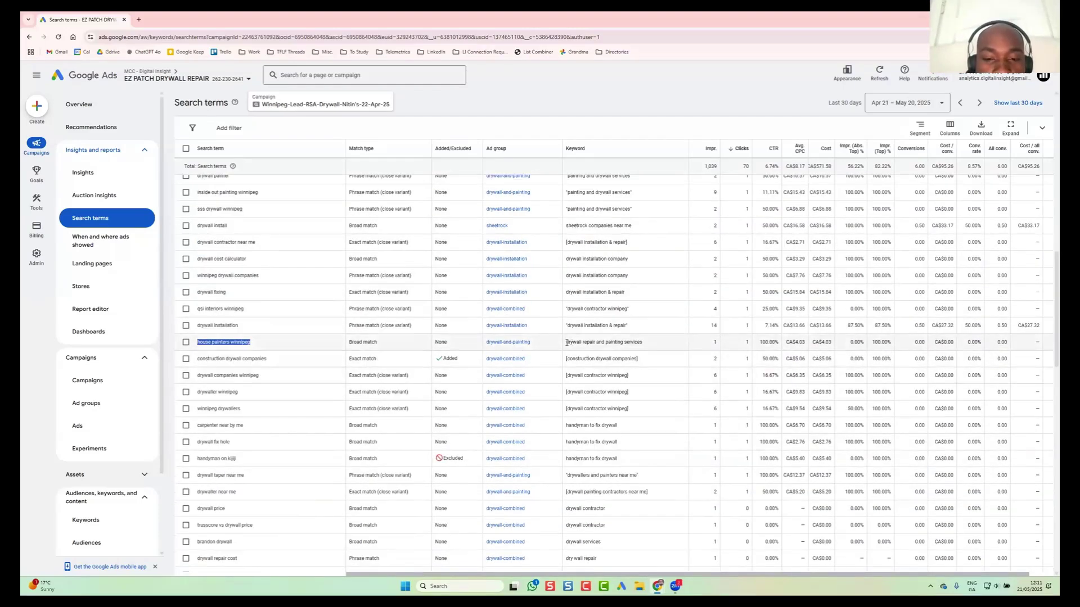
drag(565, 342, 651, 345)
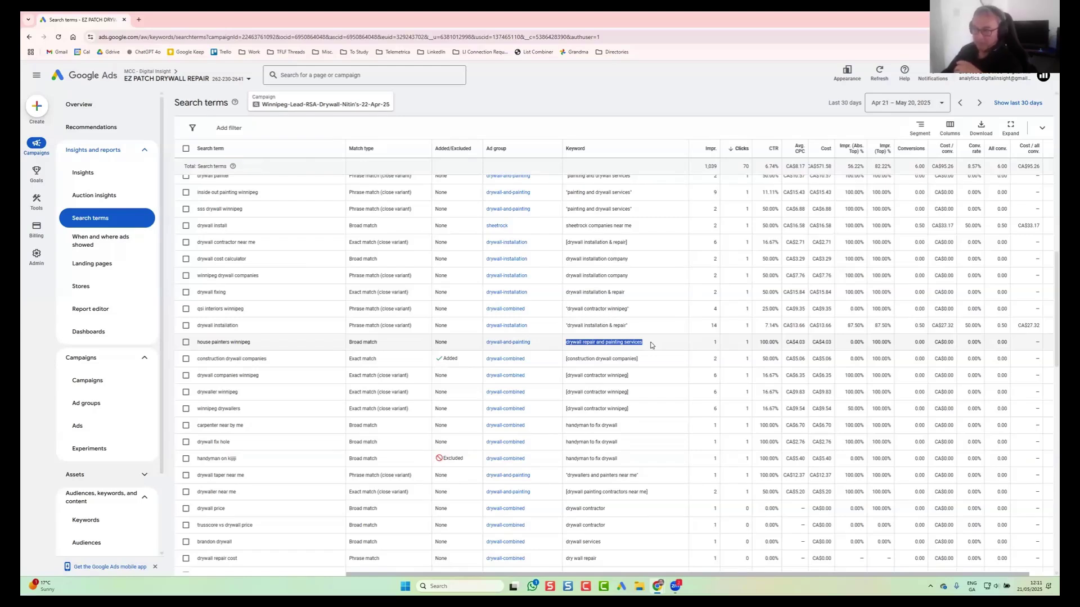
- Compare the search term "inside out painting winnipeg" with the painting and drywall parts of its keyword "painting and drywall services"
drag(197, 192, 269, 198)
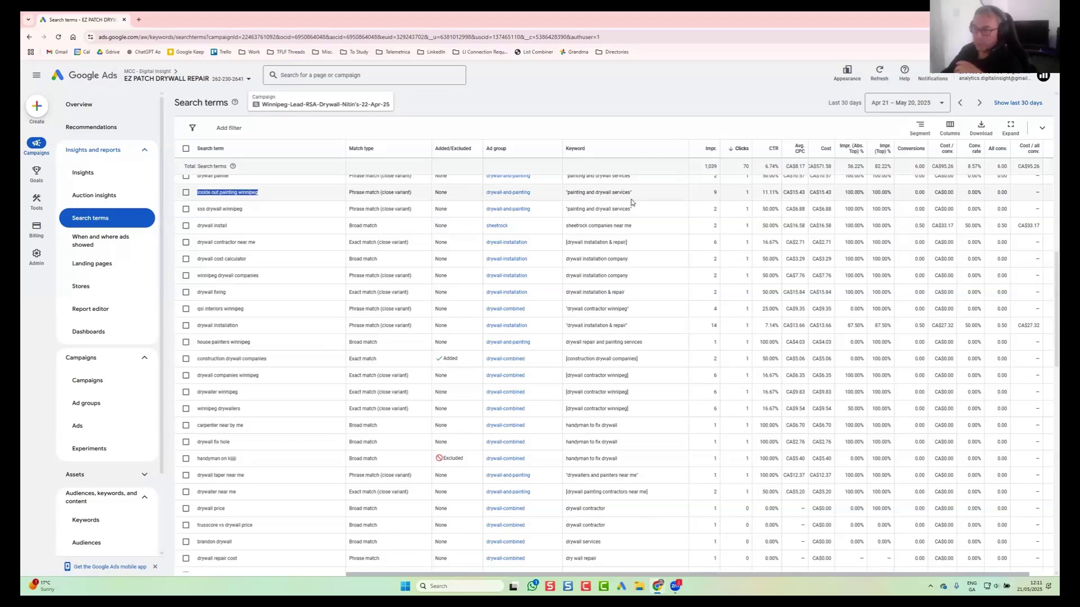
mouse_move(635, 193)
mouse_down()
mouse_move(565, 193)
mouse_move(590, 194)
mouse_up()
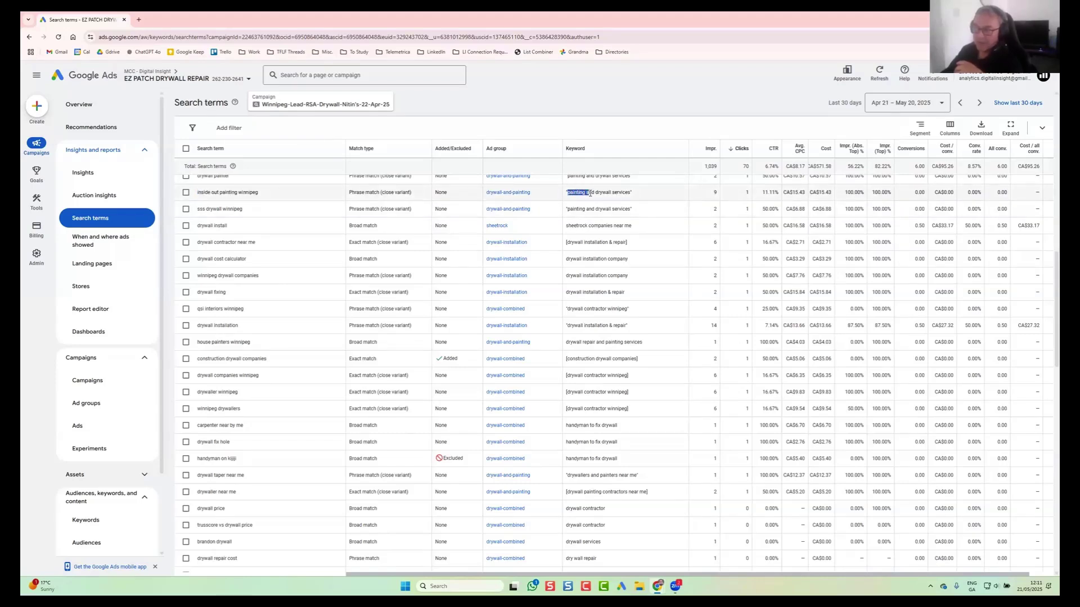
double_click(601, 192)
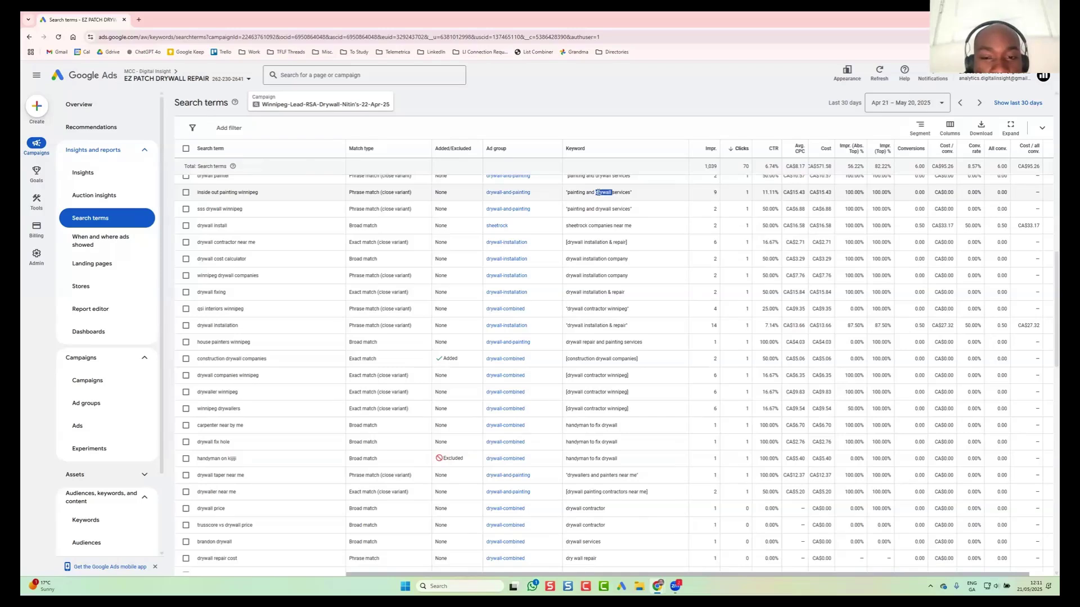
- Review the other search terms in the drywall-and-painting ad group, highlighting "drywall painter" and "inside out painting winnipeg" for comparison
scroll(589, 194, up, 3)
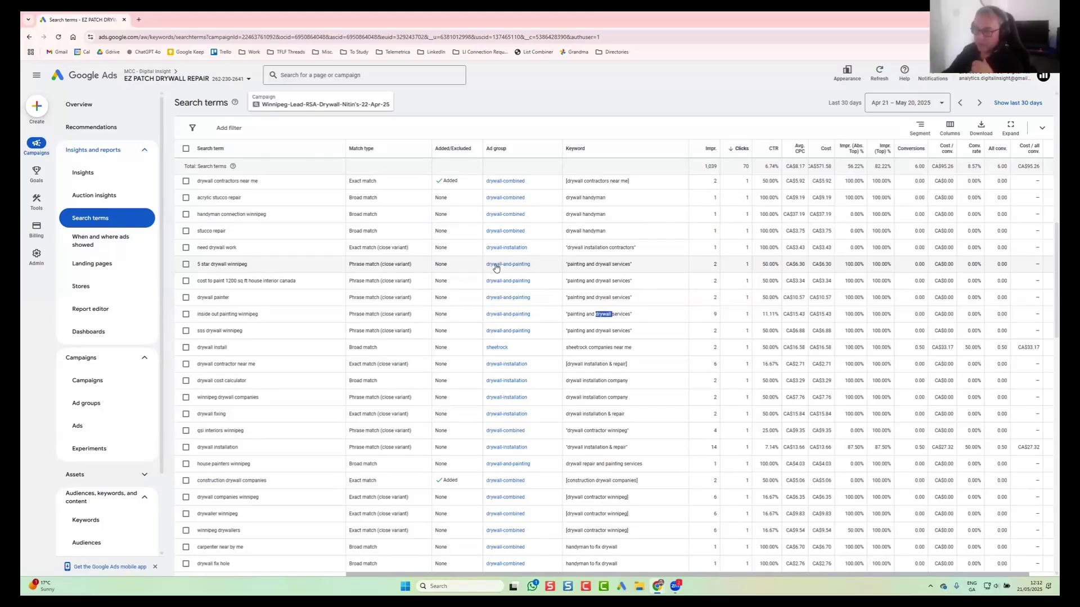
scroll(513, 309, down, 5)
scroll(520, 322, up, 5)
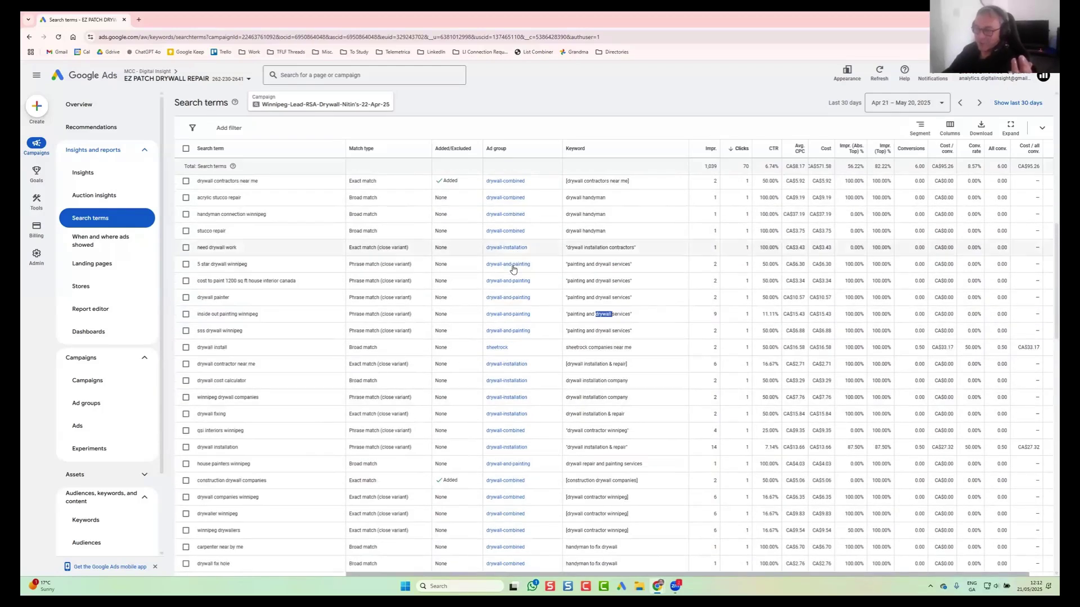
mouse_move(253, 268)
mouse_down()
mouse_move(201, 269)
mouse_move(197, 297)
mouse_up()
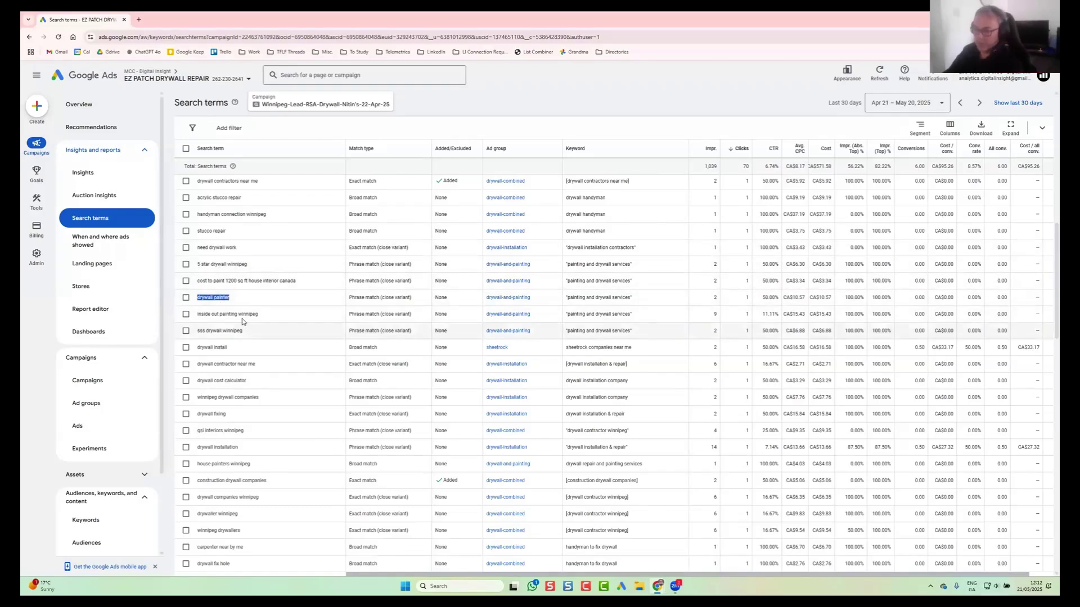
drag(260, 314, 197, 314)
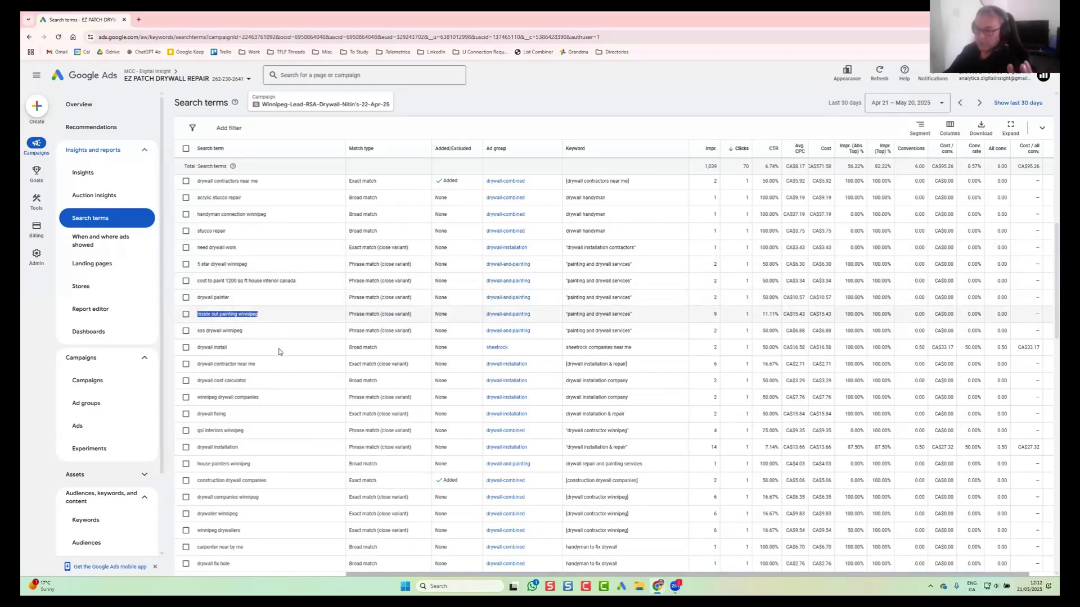
- Find the "interiors winnipeg" business-name search term and examine its relevance to the phrase-match keyword "drywall contractor winnipeg"
scroll(277, 352, down, 2)
scroll(277, 360, down, 1)
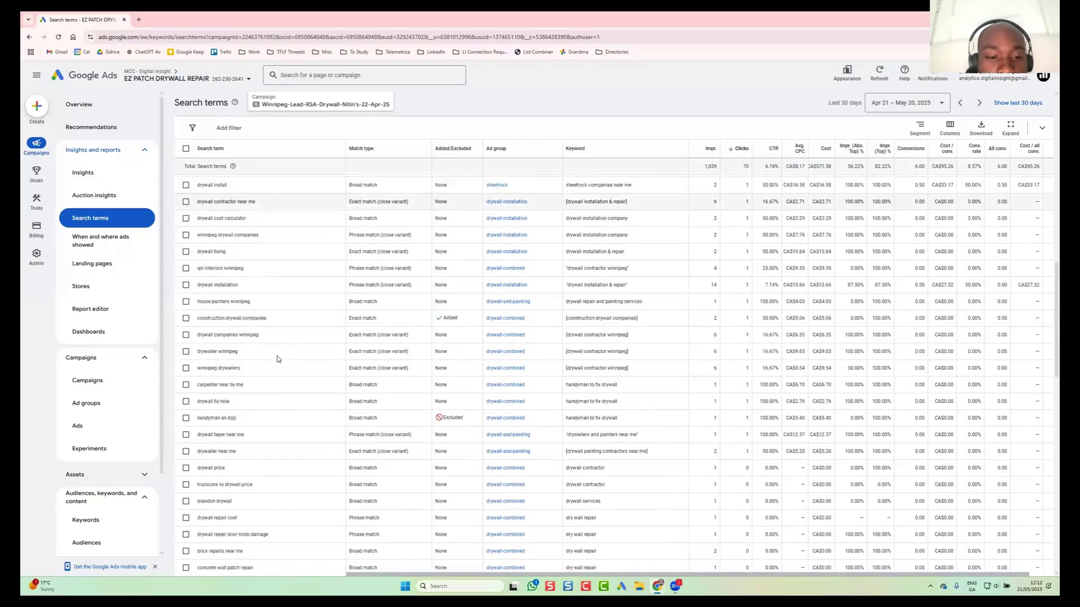
drag(252, 271, 196, 270)
click(260, 273)
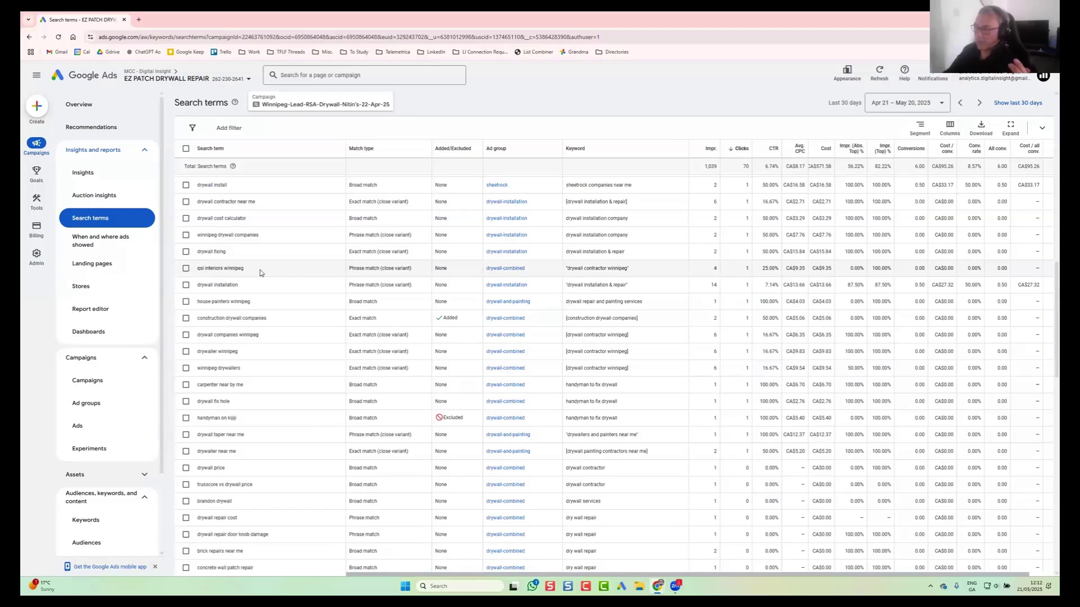
double_click(219, 270)
click(260, 271)
drag(248, 270, 197, 270)
click(257, 272)
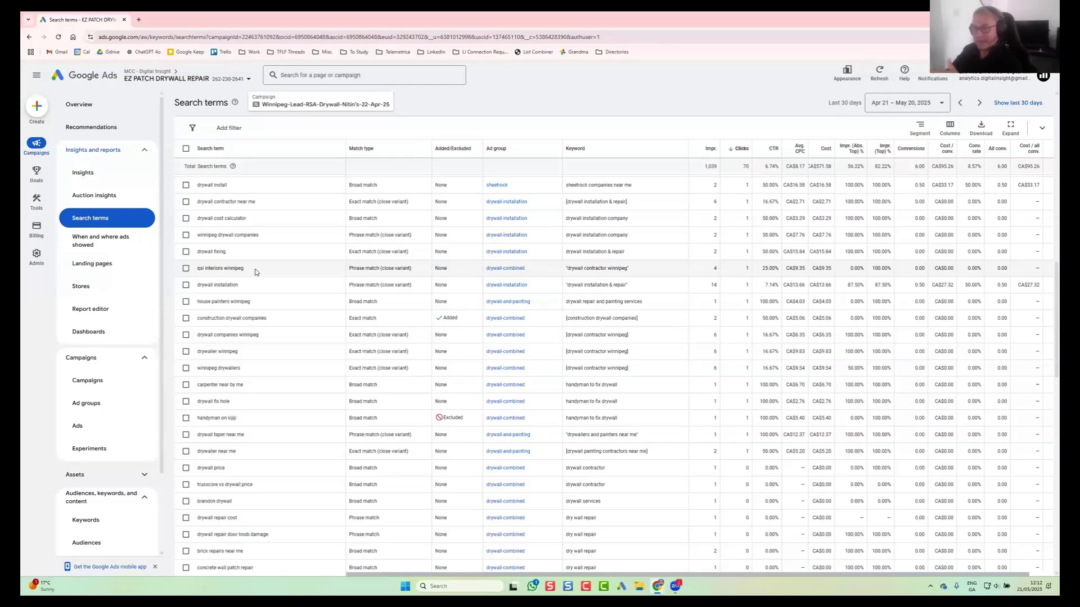
drag(249, 268, 197, 269)
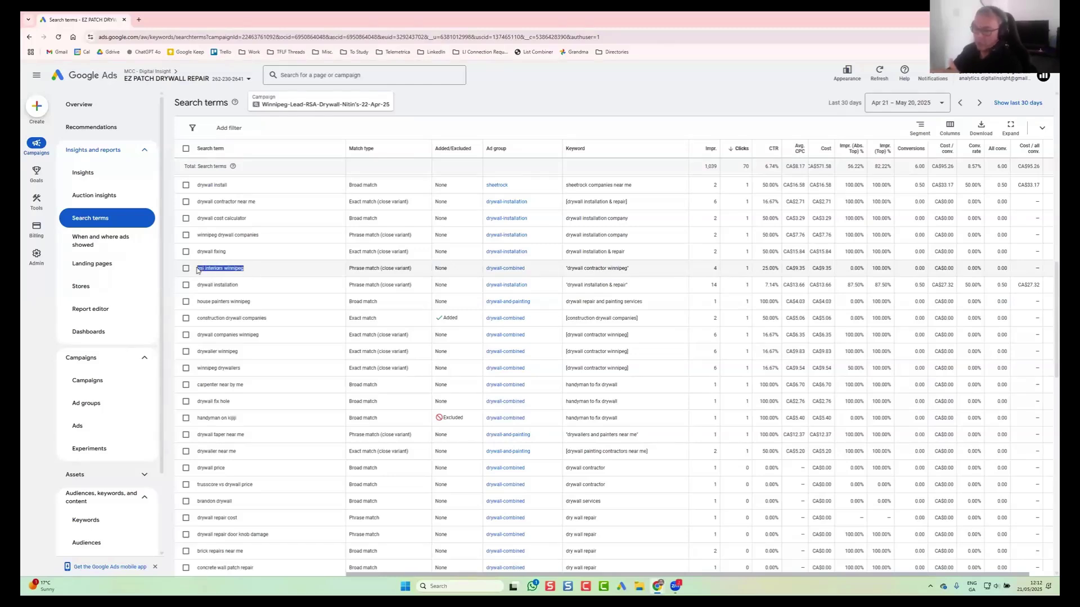
click(260, 270)
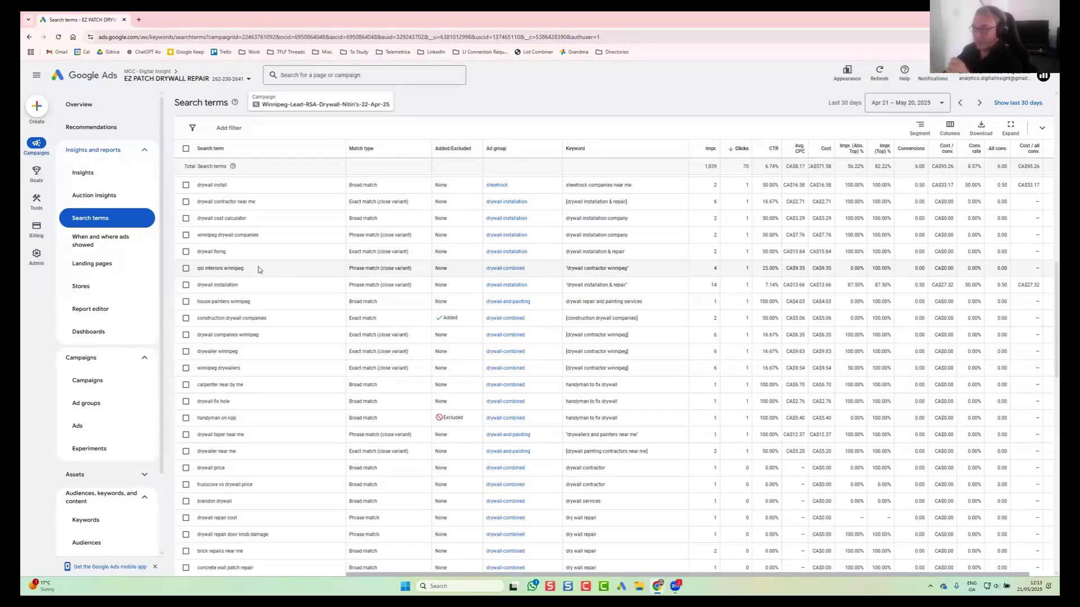
drag(244, 269, 198, 270)
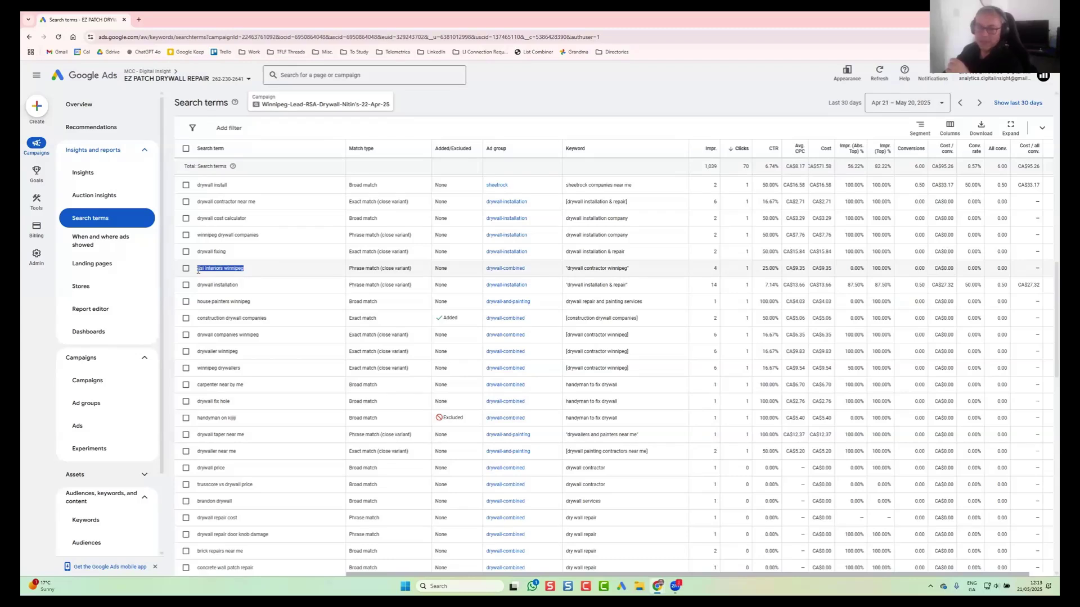
click(255, 270)
drag(244, 269, 199, 268)
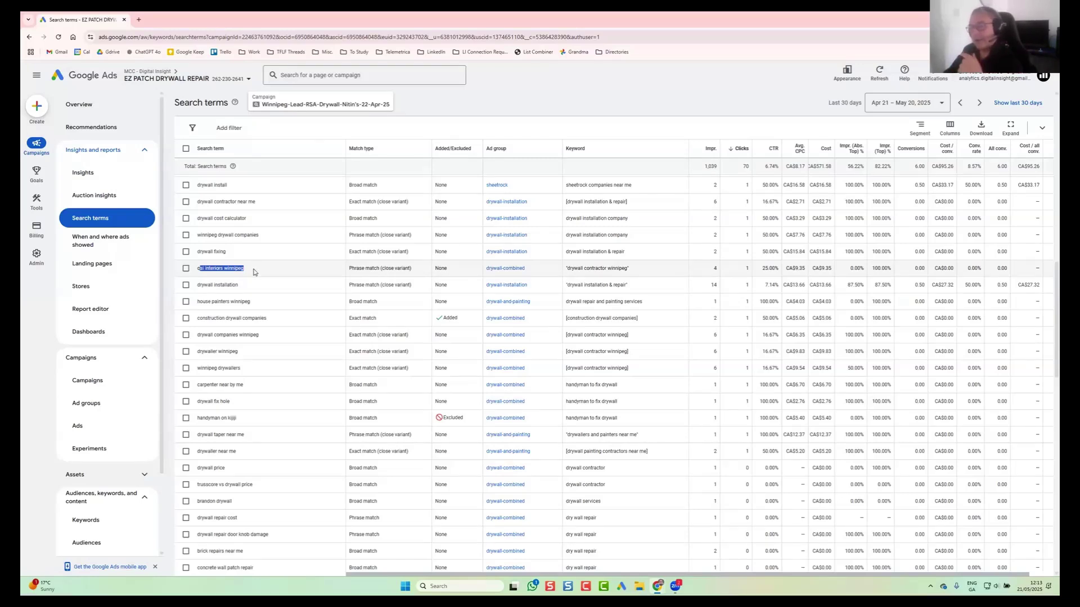
drag(256, 272, 198, 271)
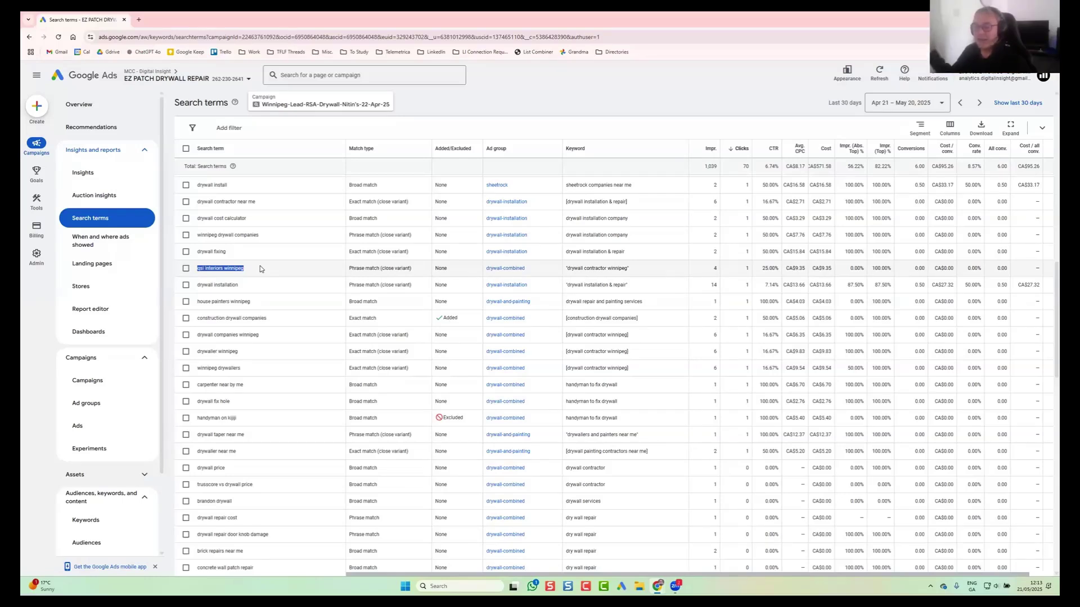
- Check the excluded search term "handyman on kijiji" against its broad-match keyword "handyman to fix drywall"
scroll(297, 443, down, 2)
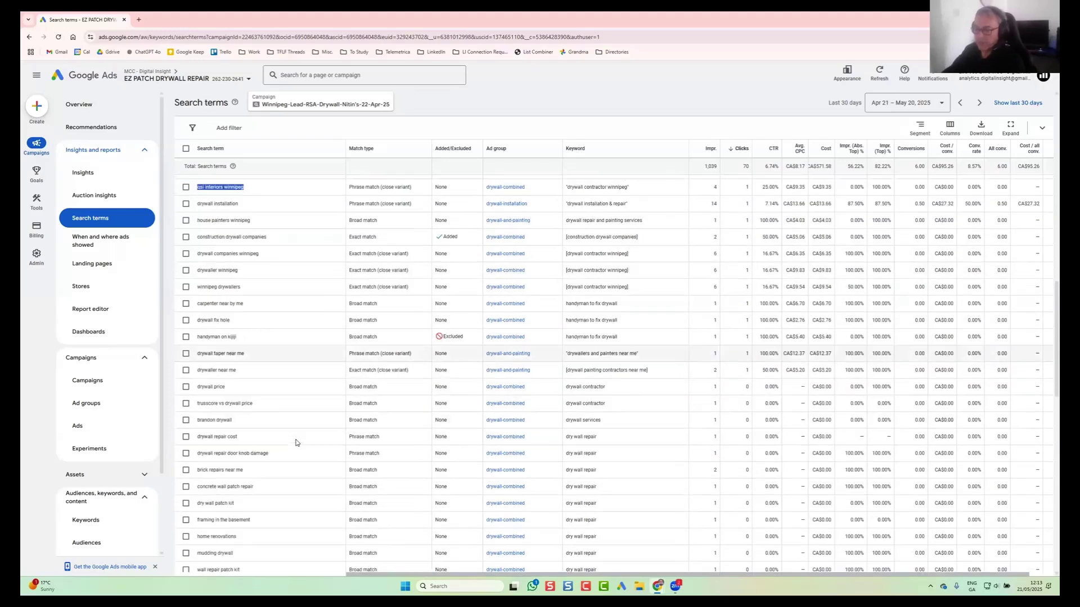
drag(237, 336, 197, 335)
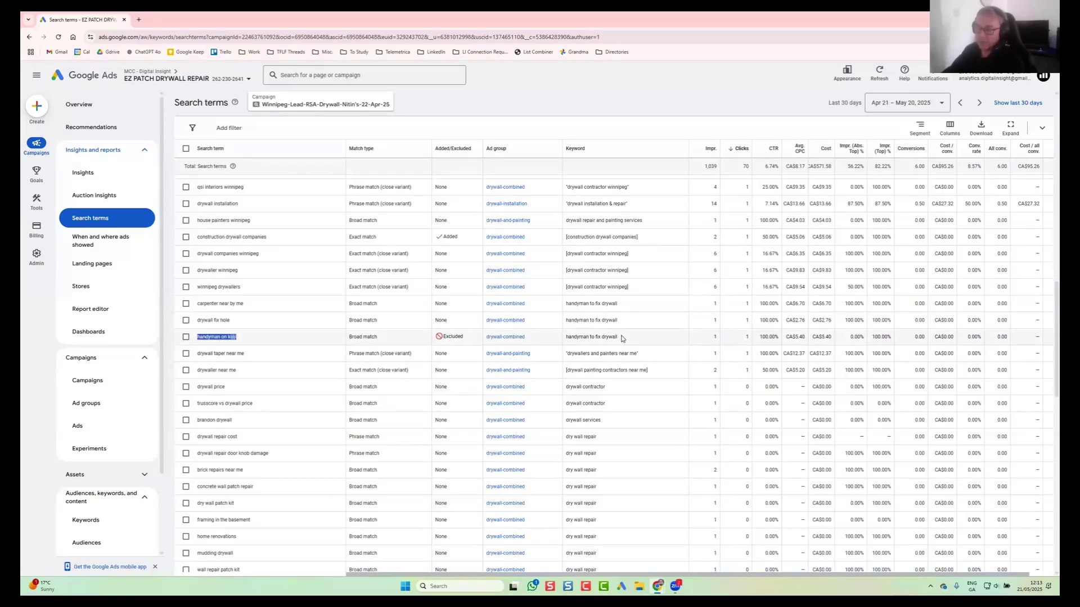
click(257, 339)
drag(238, 339, 199, 338)
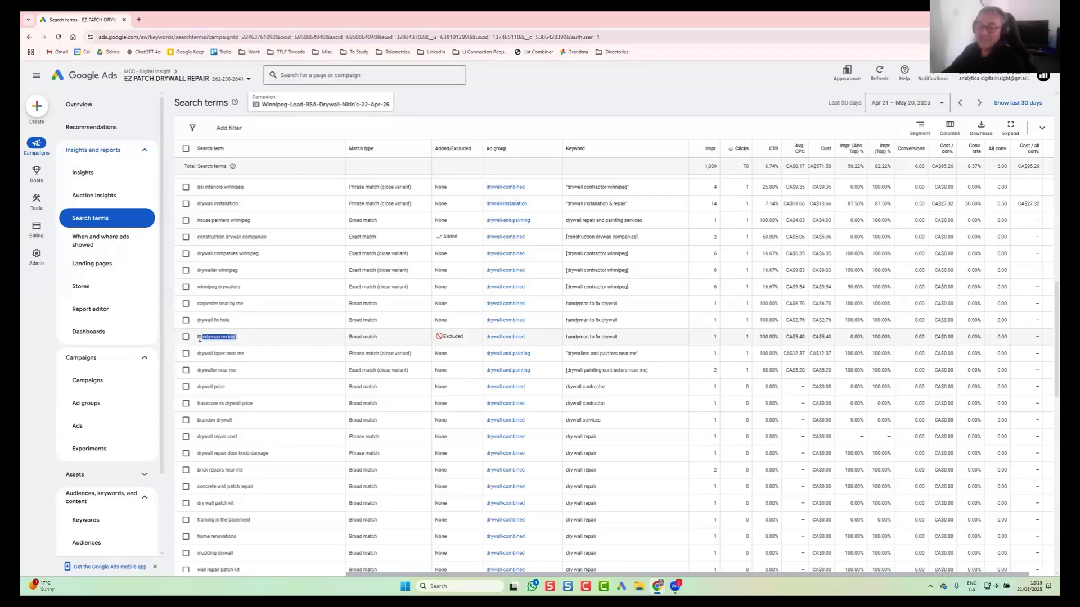
click(263, 339)
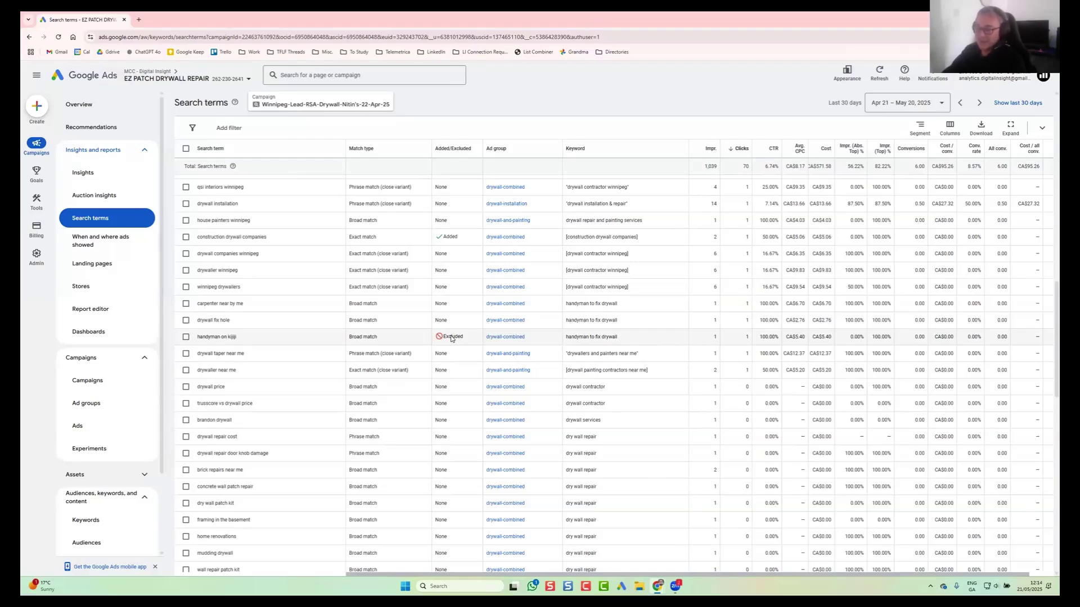
triple_click(198, 337)
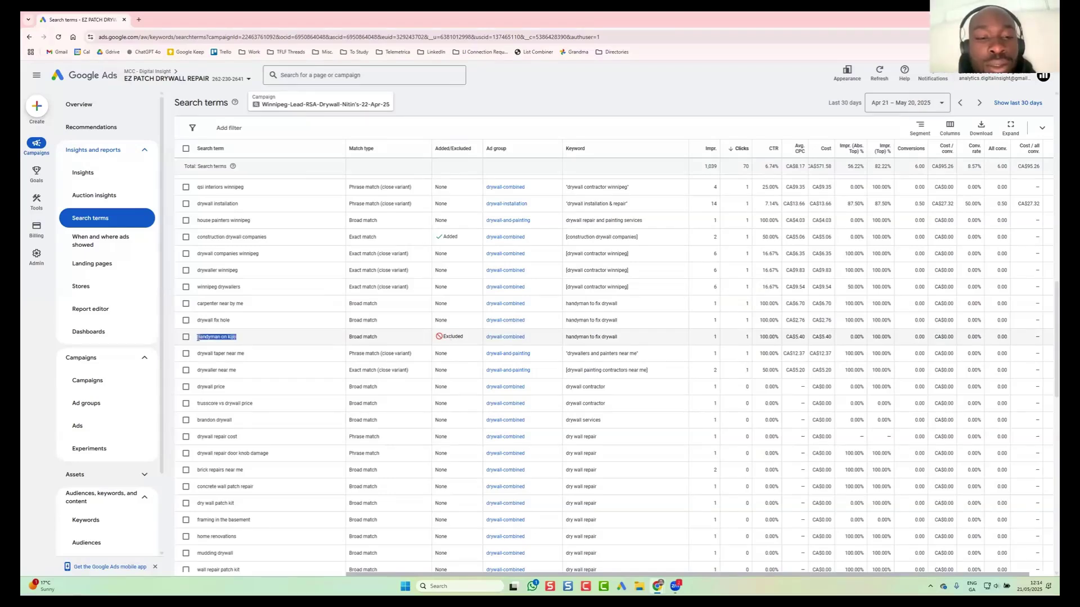
click(580, 338)
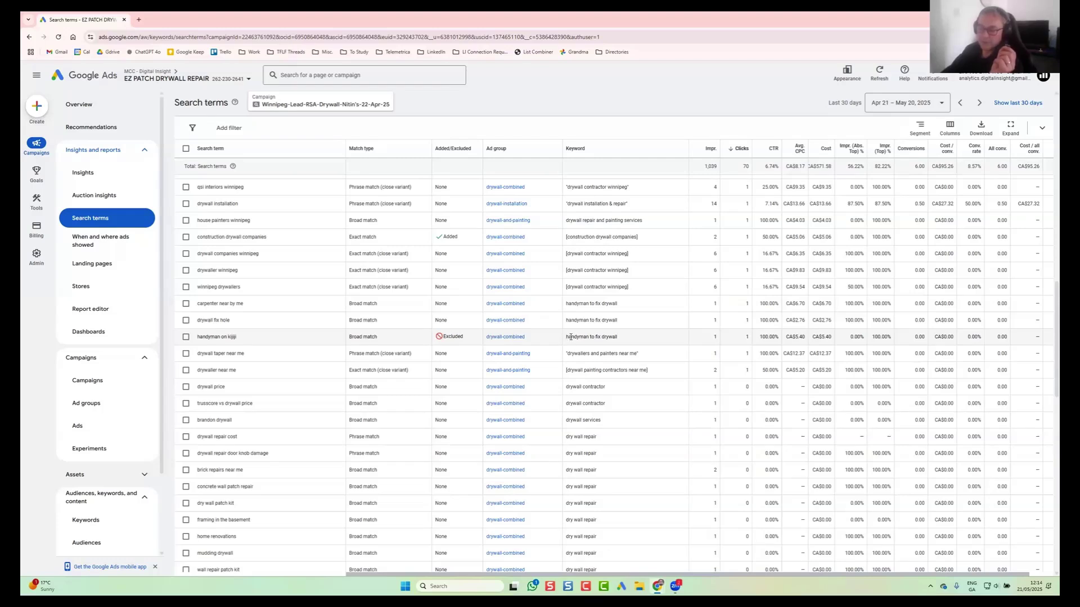
- Check the matched keyword and cost of the search term "carpenter near by me", and highlight "house painters winnipeg" as another irrelevant term
drag(254, 319, 196, 306)
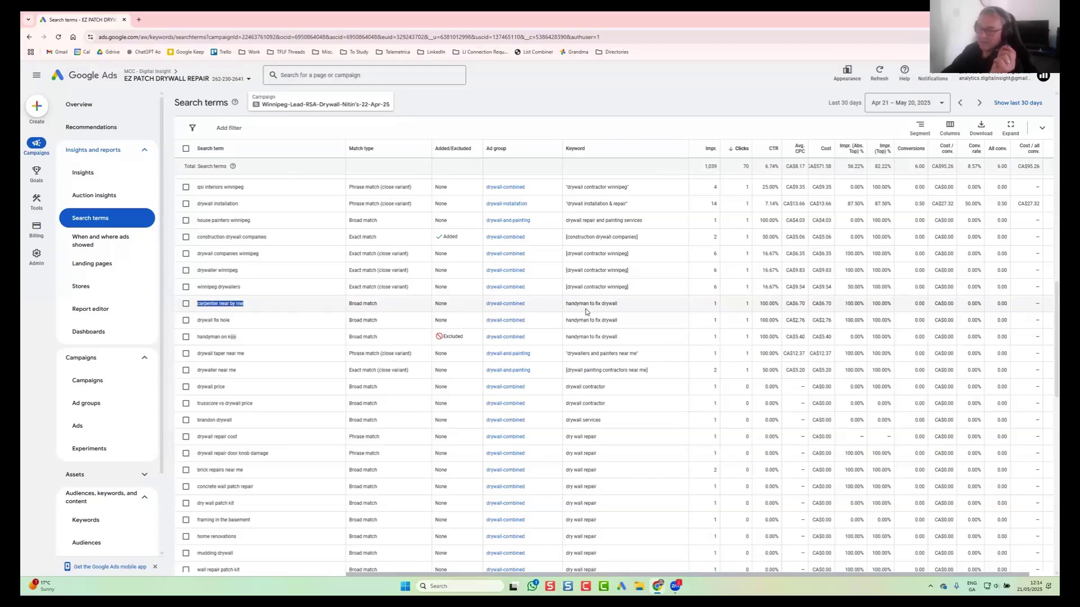
drag(264, 308, 191, 309)
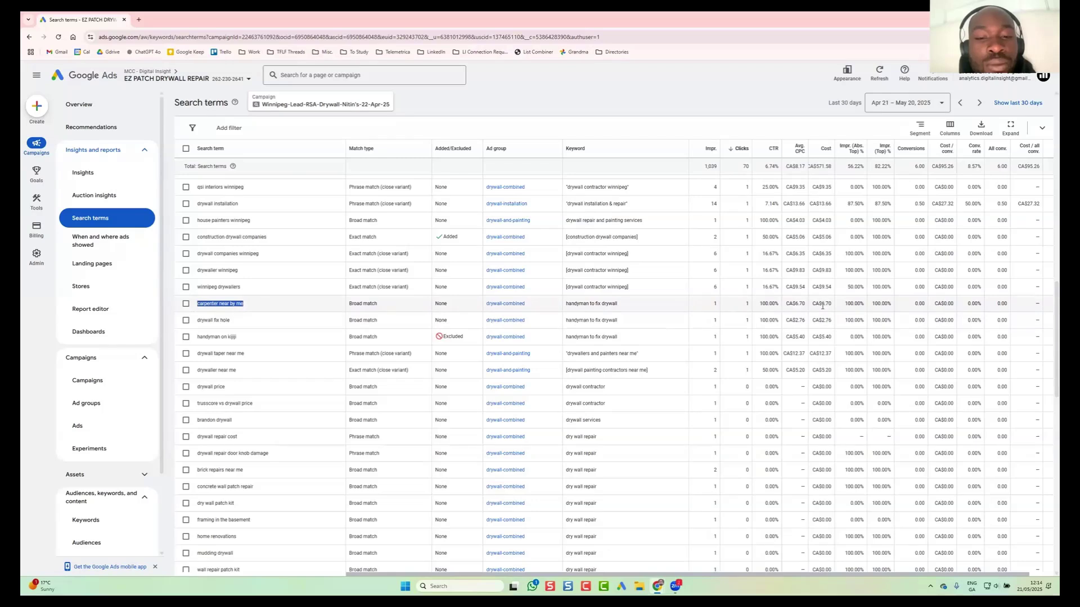
click(252, 305)
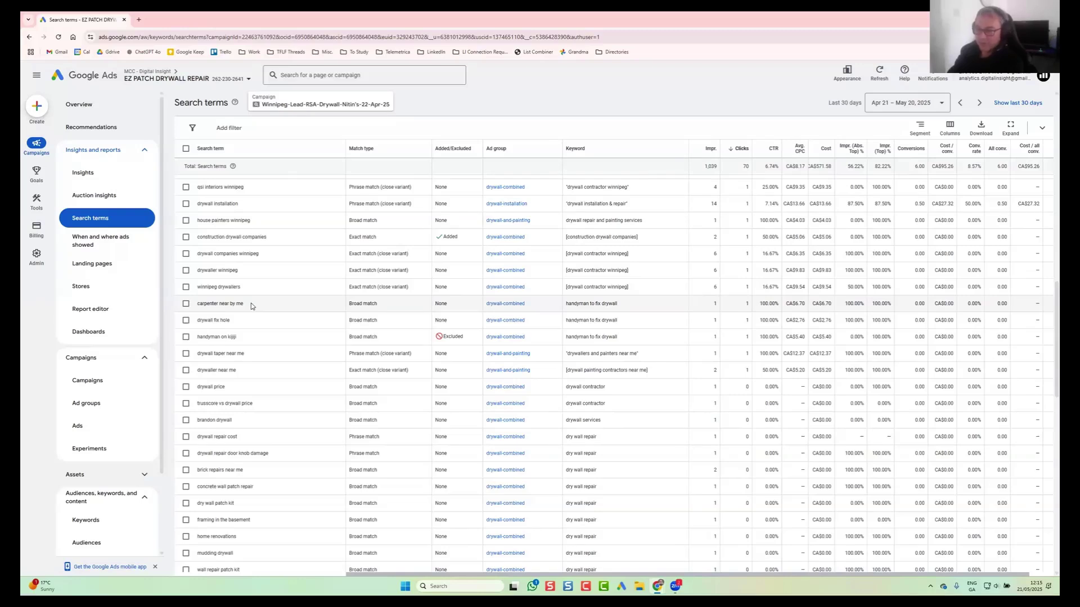
drag(251, 221, 197, 221)
drag(245, 305, 189, 306)
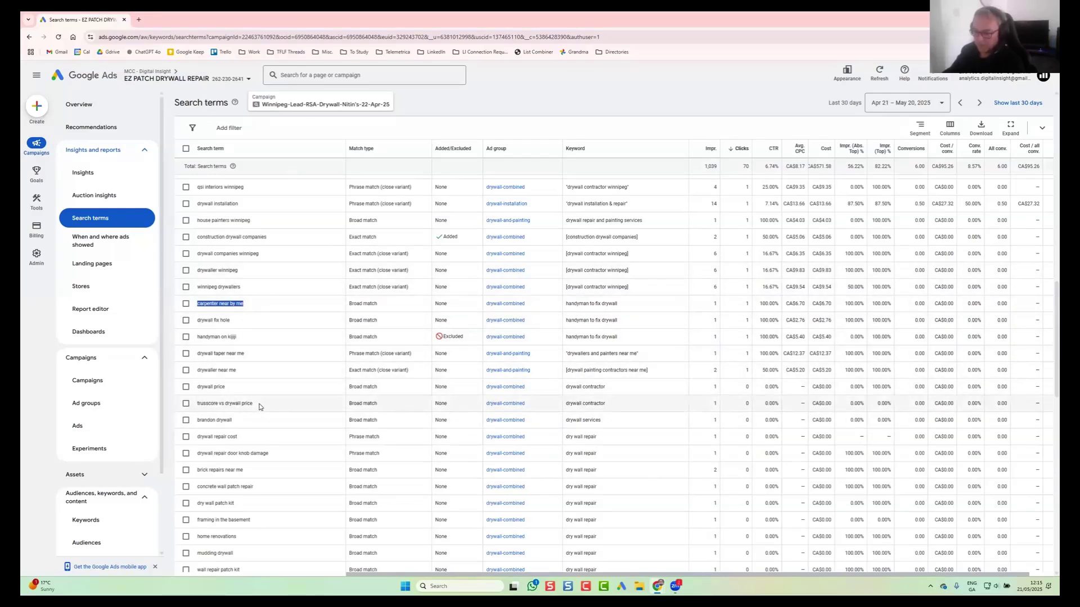
- Examine the search term "brandon drywall" and its word "brandon" for relevance to the campaign
drag(251, 422, 198, 426)
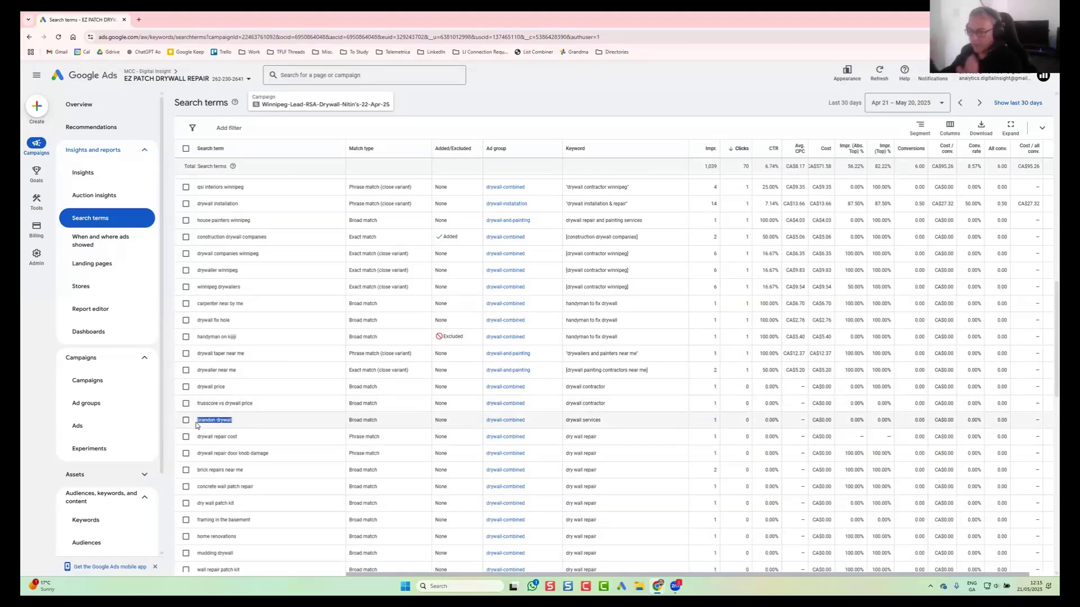
double_click(207, 420)
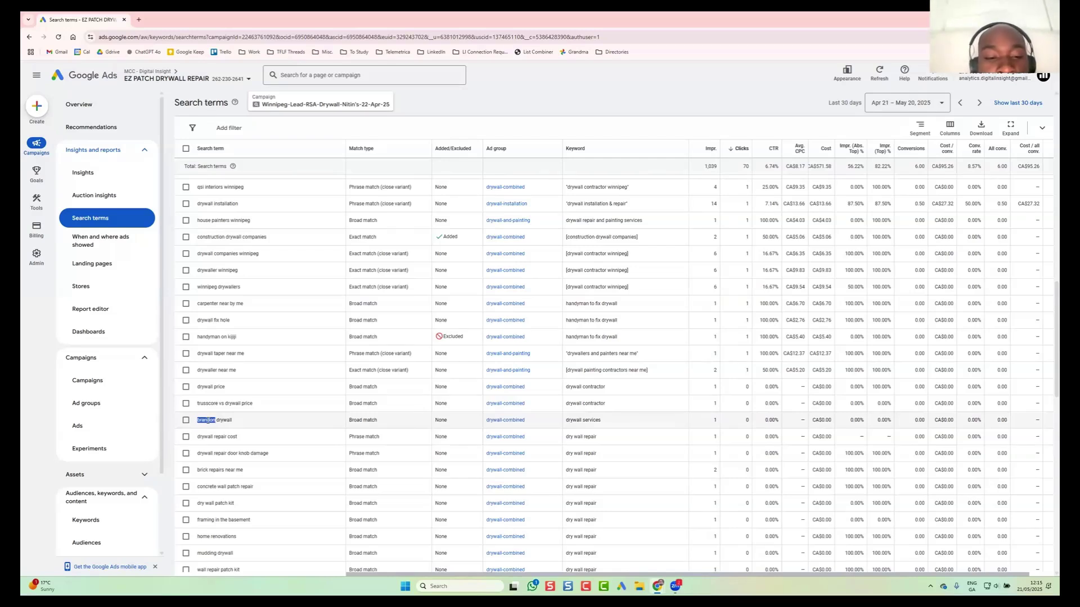
drag(233, 421, 199, 422)
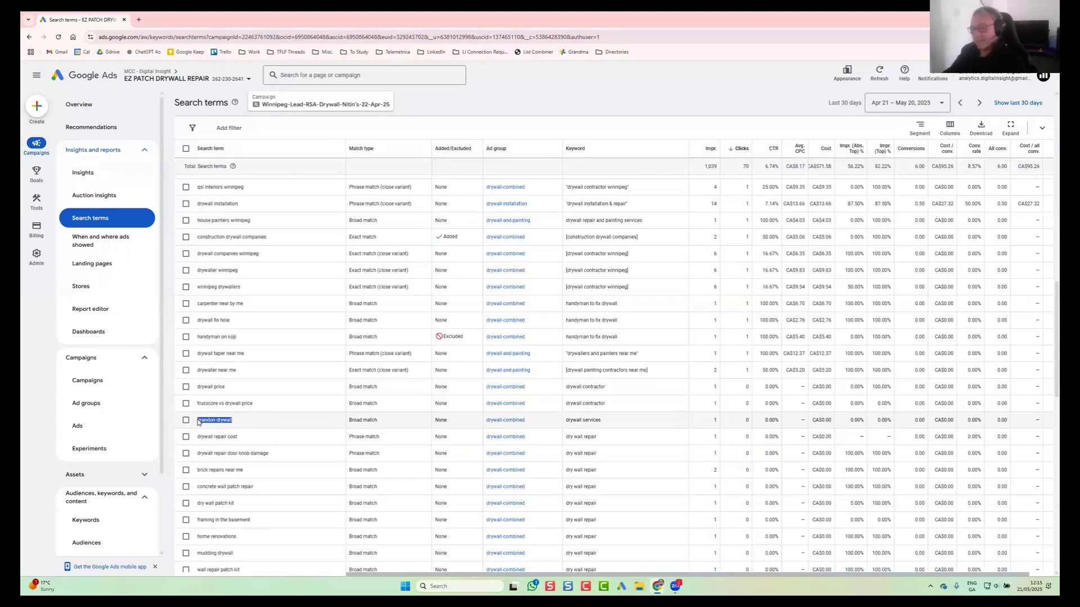
click(246, 420)
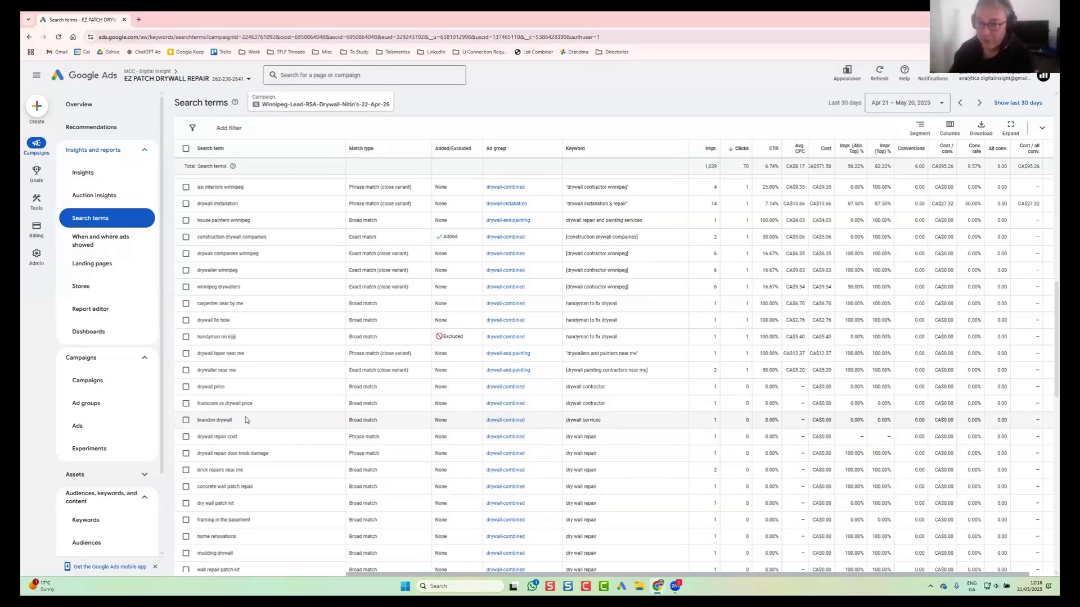
- Open the campaign's performance overview and examine its search impression share, daily budget, and impression share lost to budget and rank
click(107, 384)
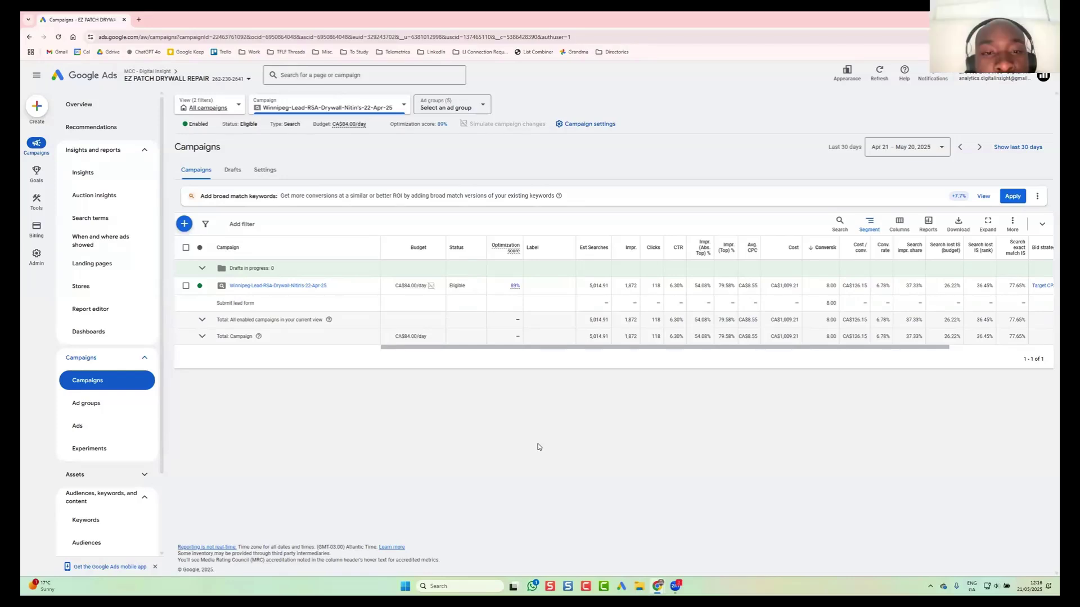
double_click(923, 286)
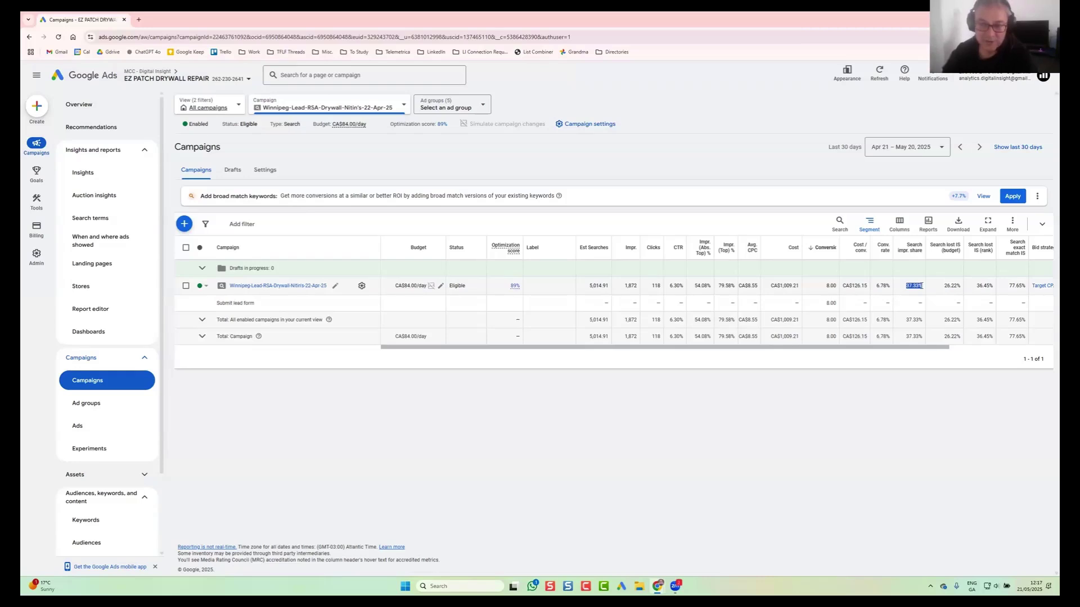
double_click(956, 286)
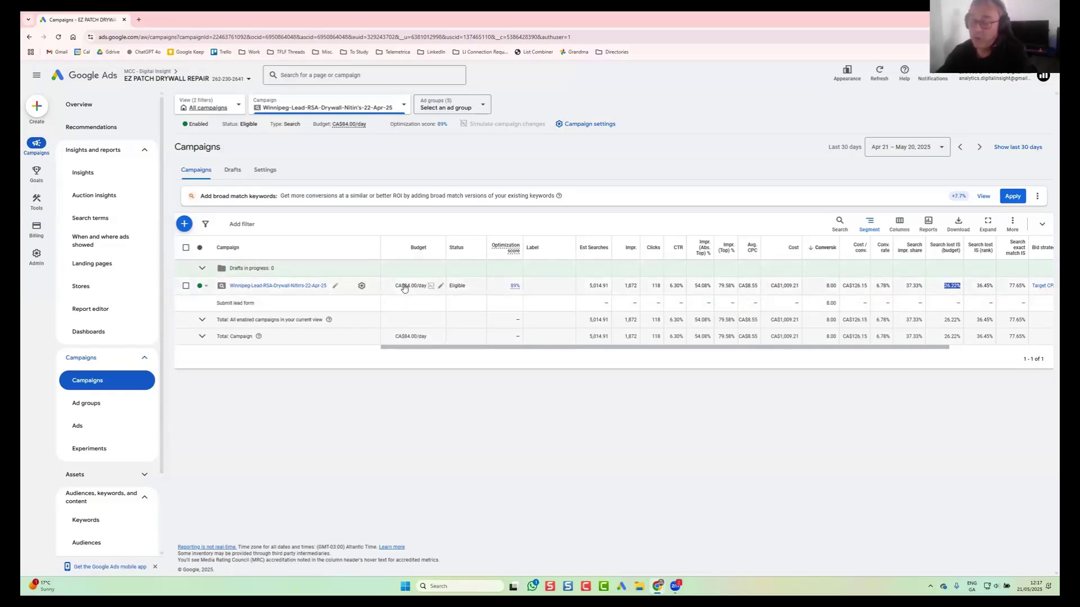
mouse_move(404, 289)
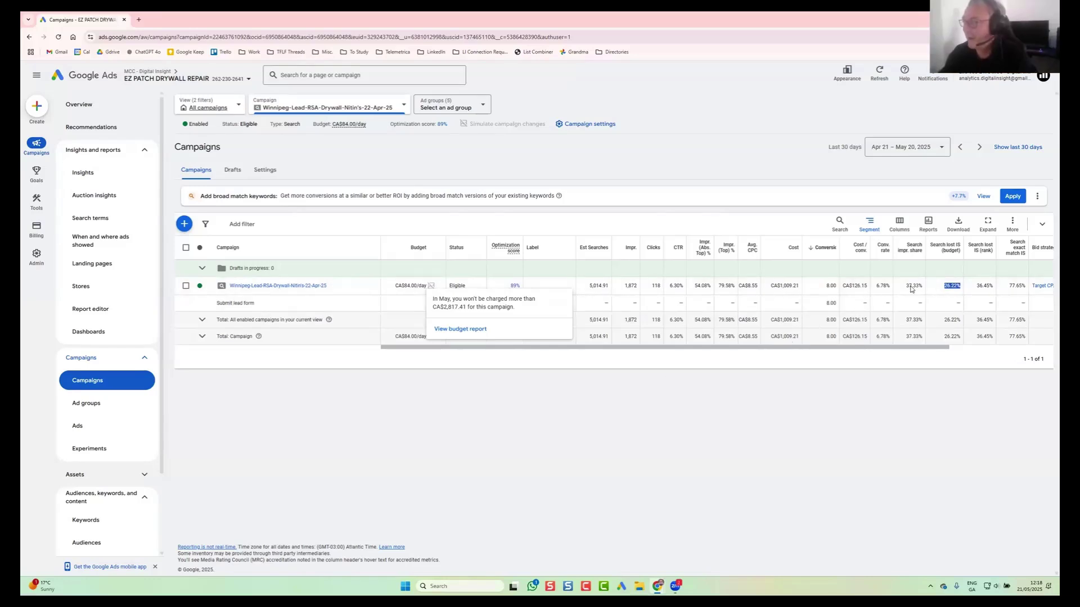
drag(944, 285, 956, 284)
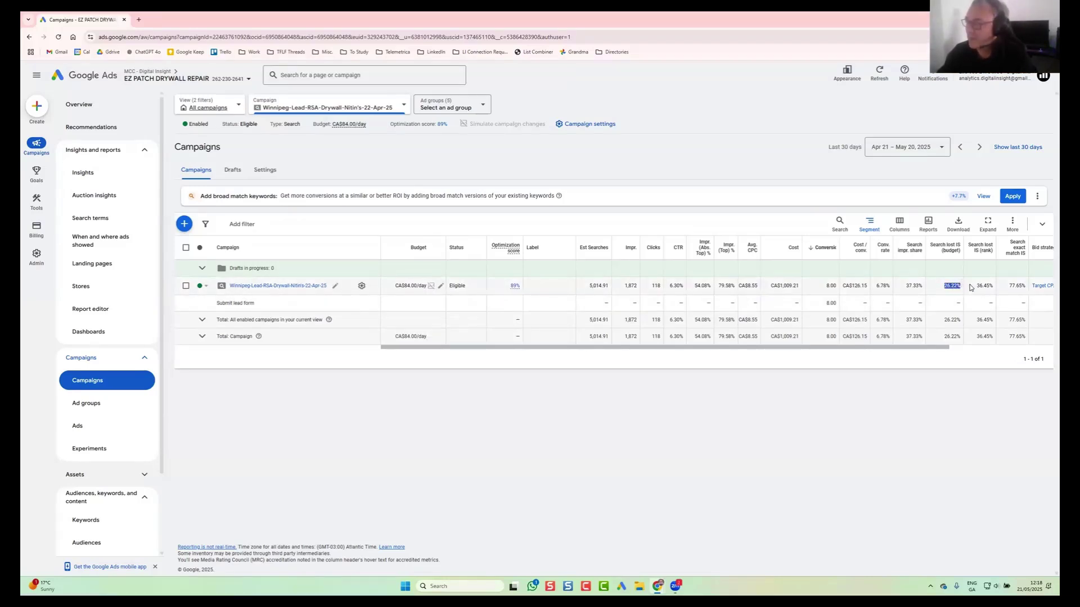
drag(976, 285, 993, 289)
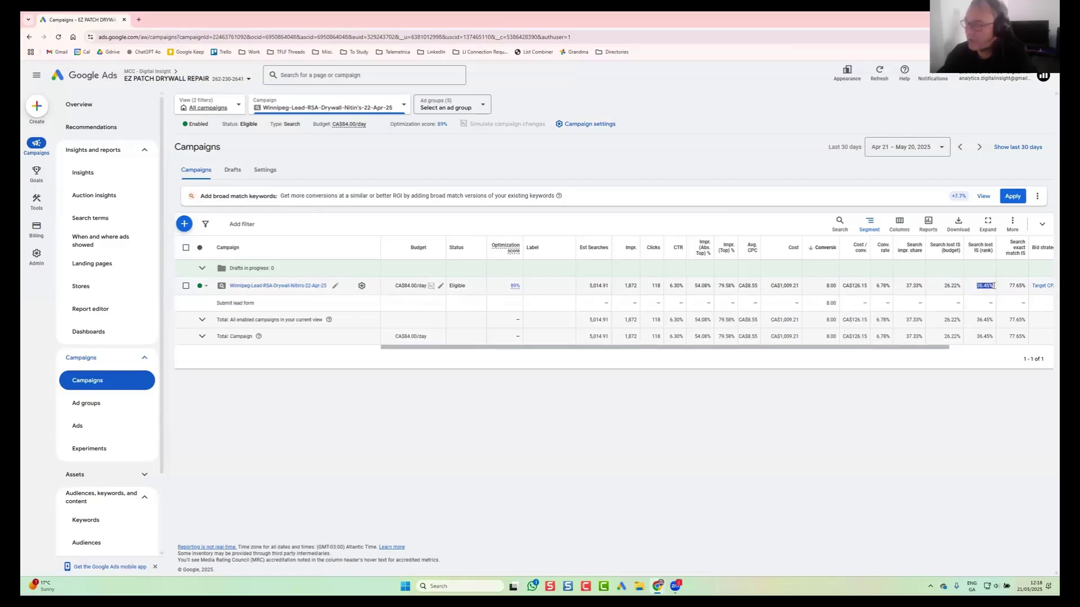
- Compare the drywall campaign's search impression share with the Aylesbury Electrical washing machine repairs campaign's CTR, search impression share and average CPC
drag(905, 286, 925, 287)
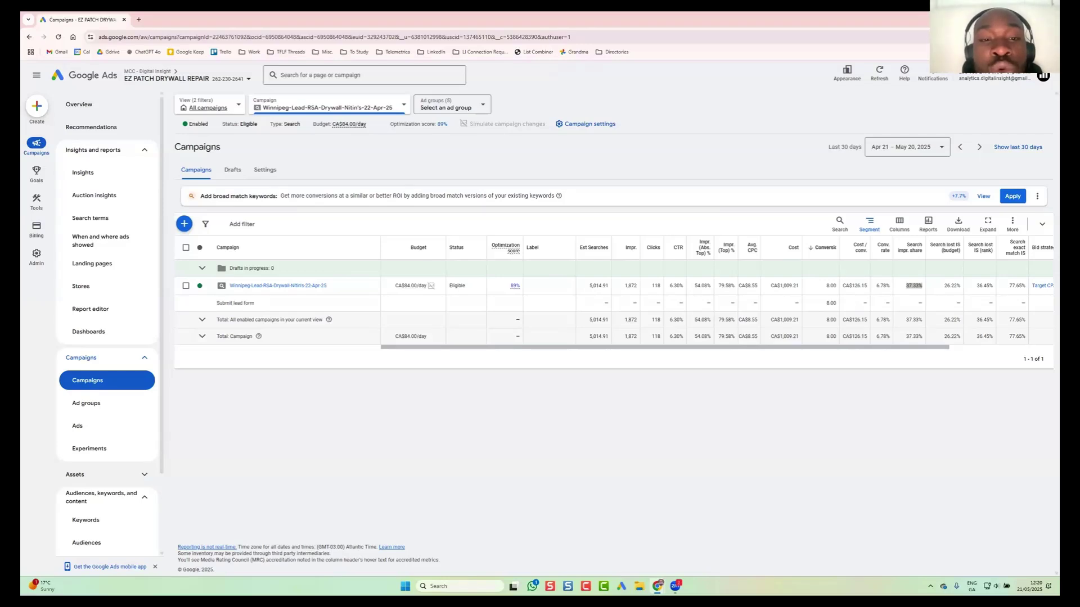
drag(1057, 19, 931, 20)
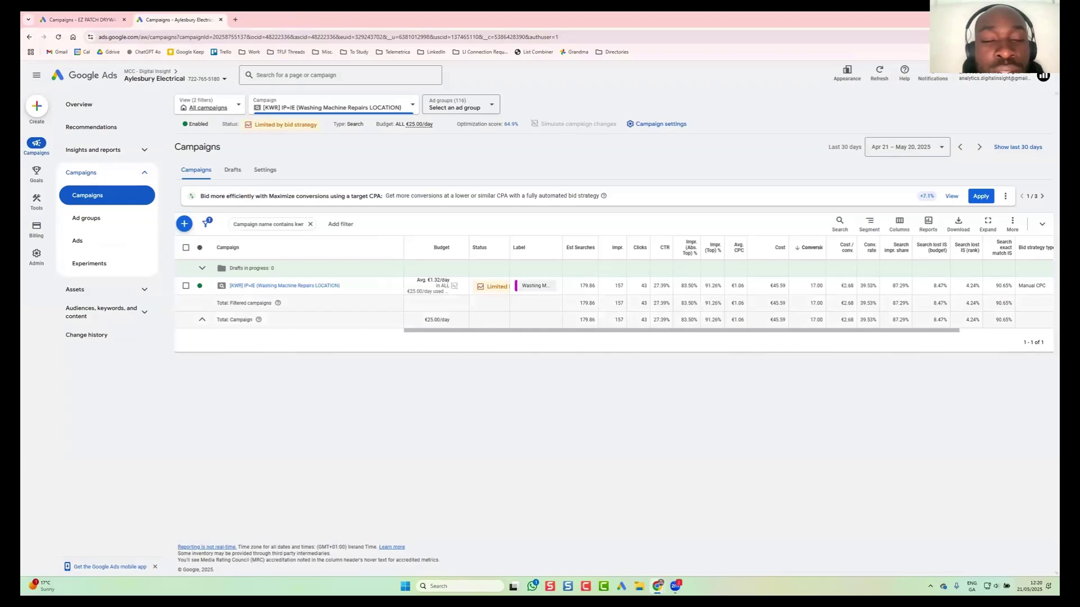
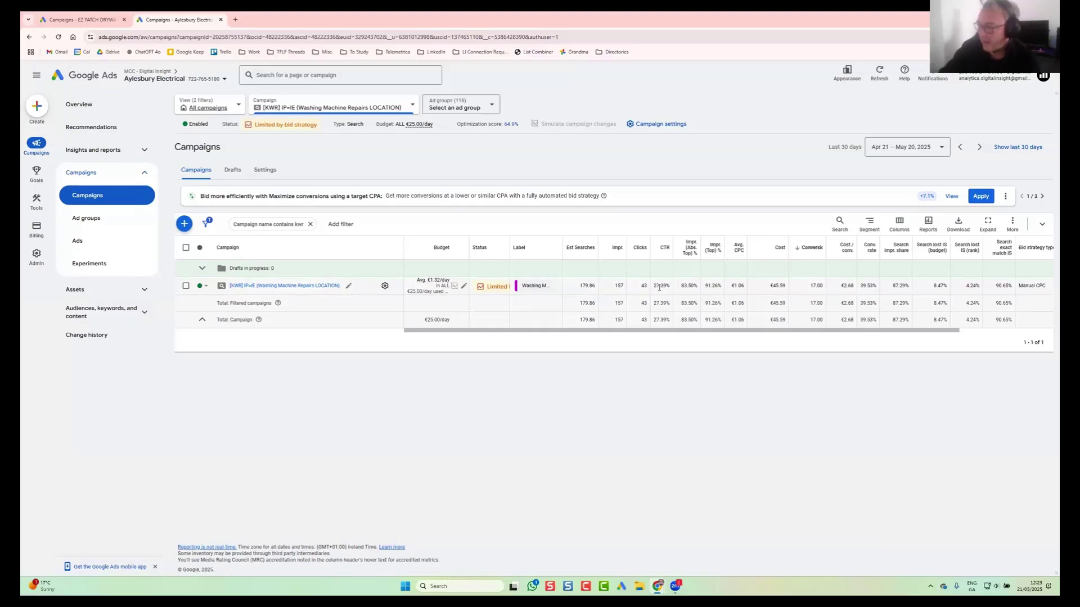
drag(655, 287, 674, 289)
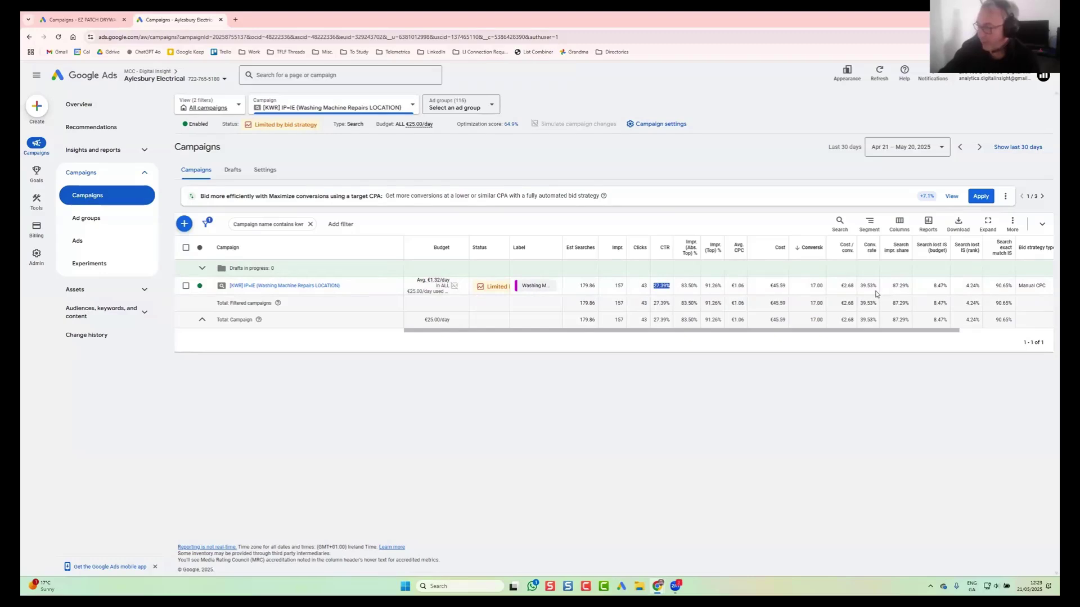
drag(892, 285, 909, 286)
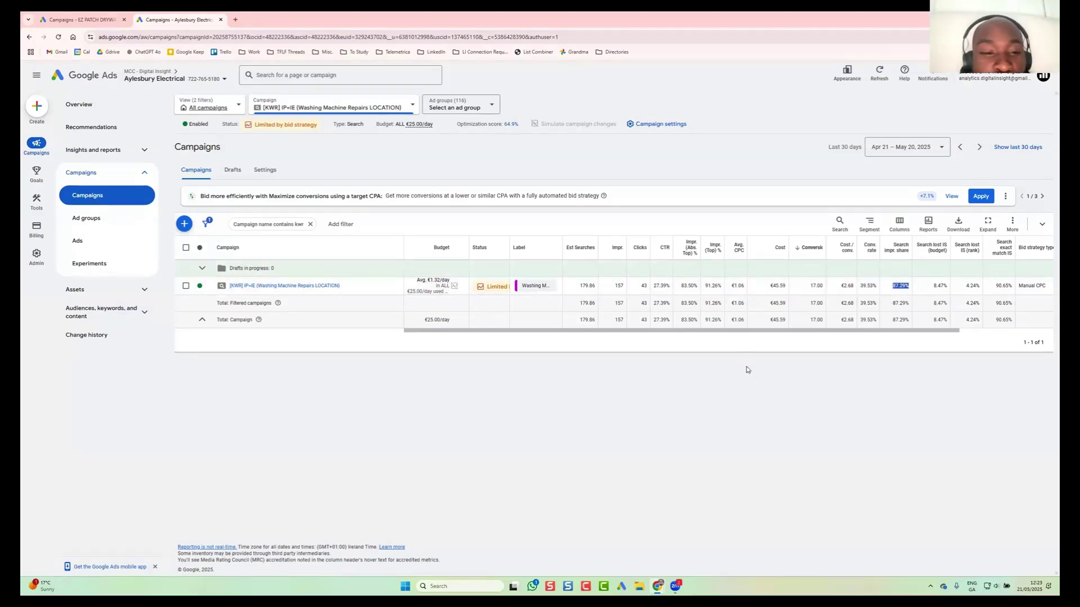
drag(730, 286, 748, 288)
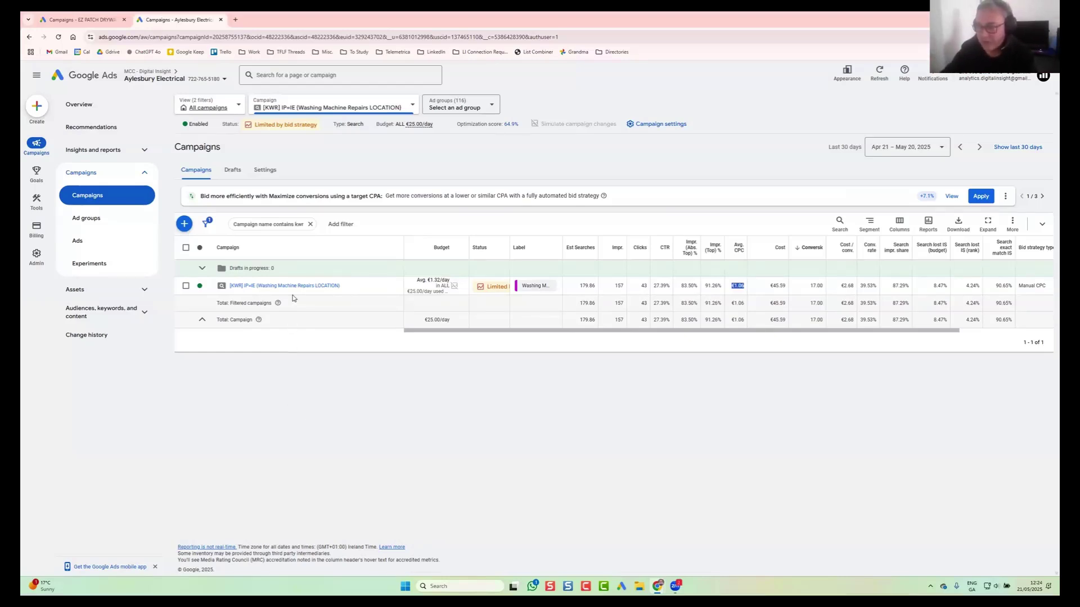
- Pause all 116 ad groups of the washing machine repairs campaign and set them all back to enabled
click(336, 285)
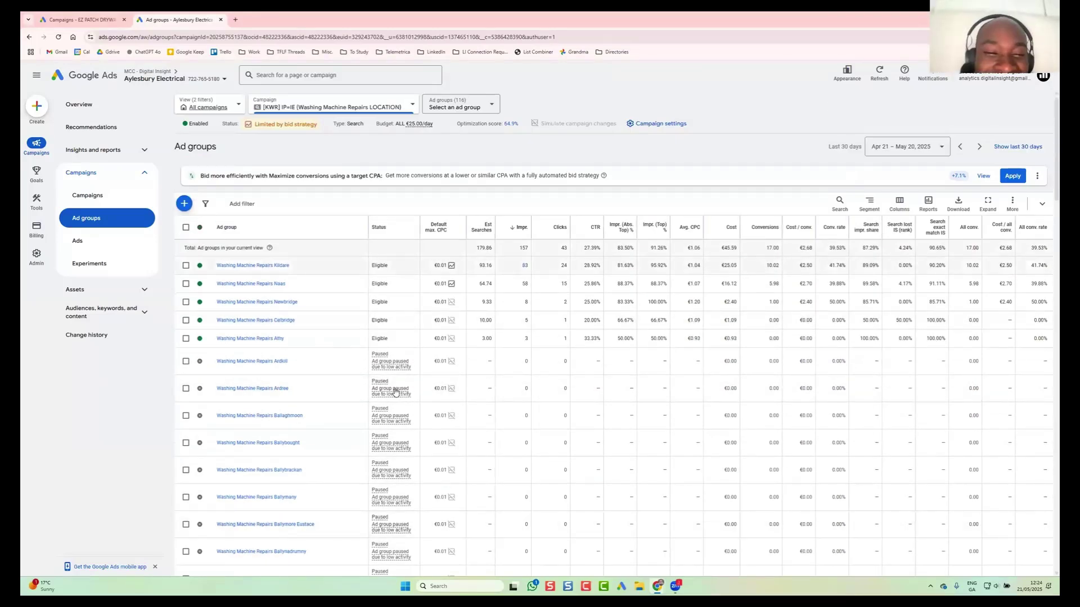
click(186, 227)
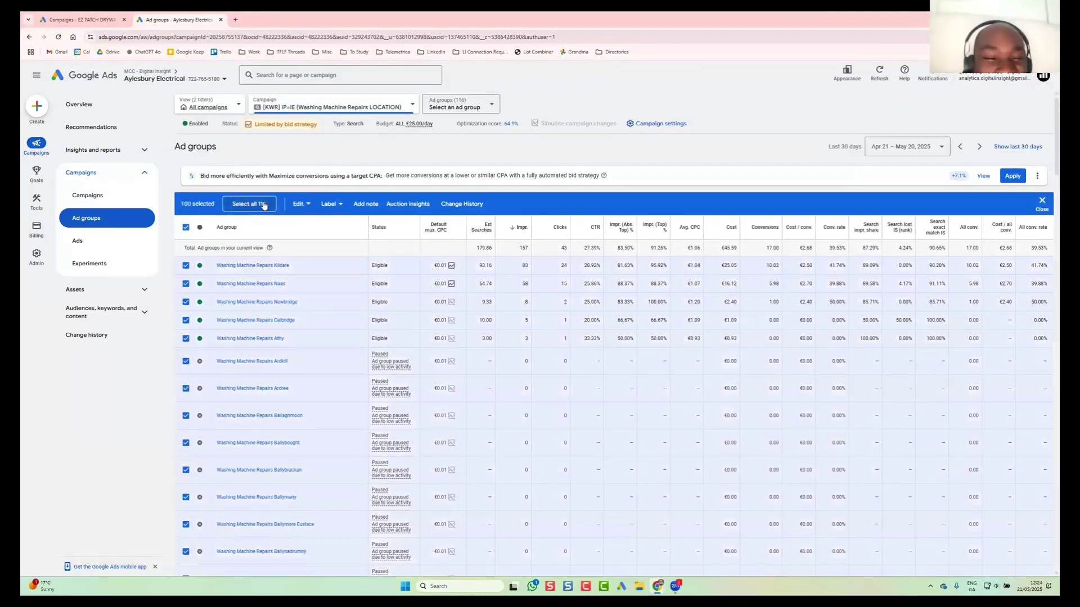
click(248, 204)
click(246, 204)
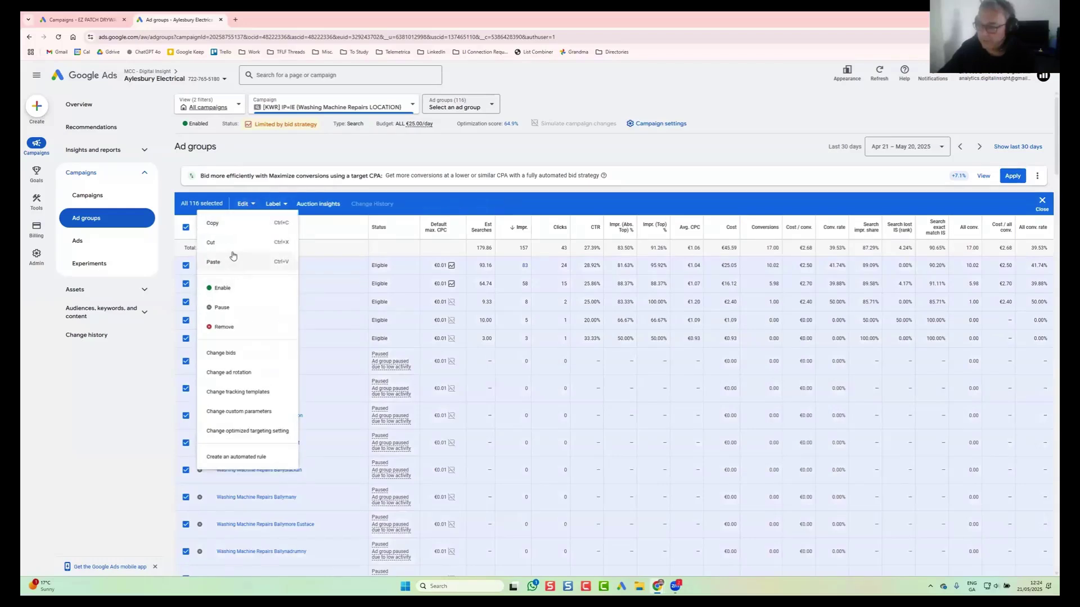
click(241, 305)
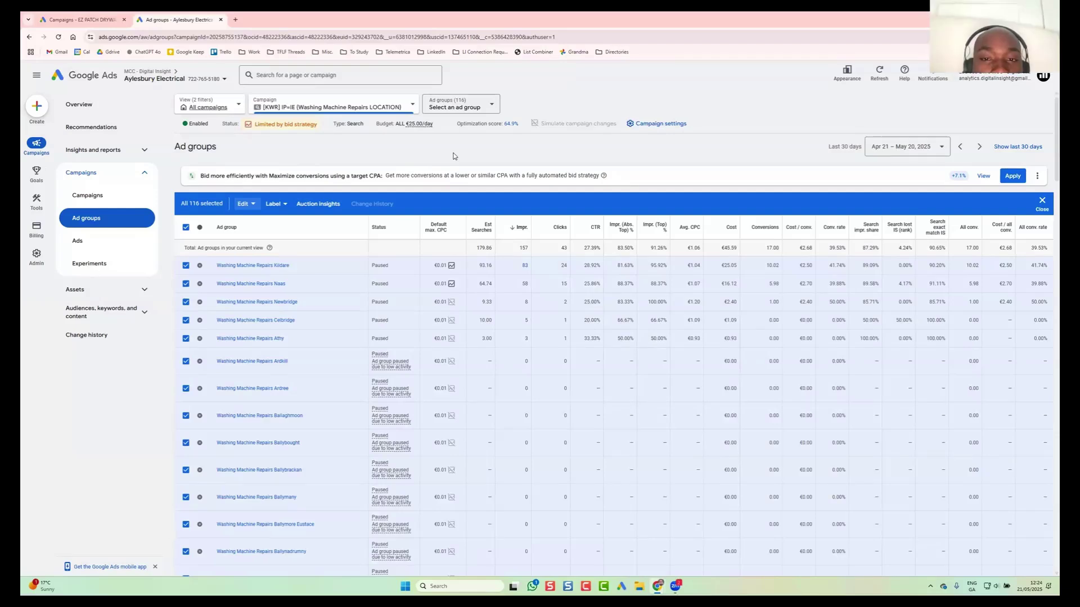
click(246, 203)
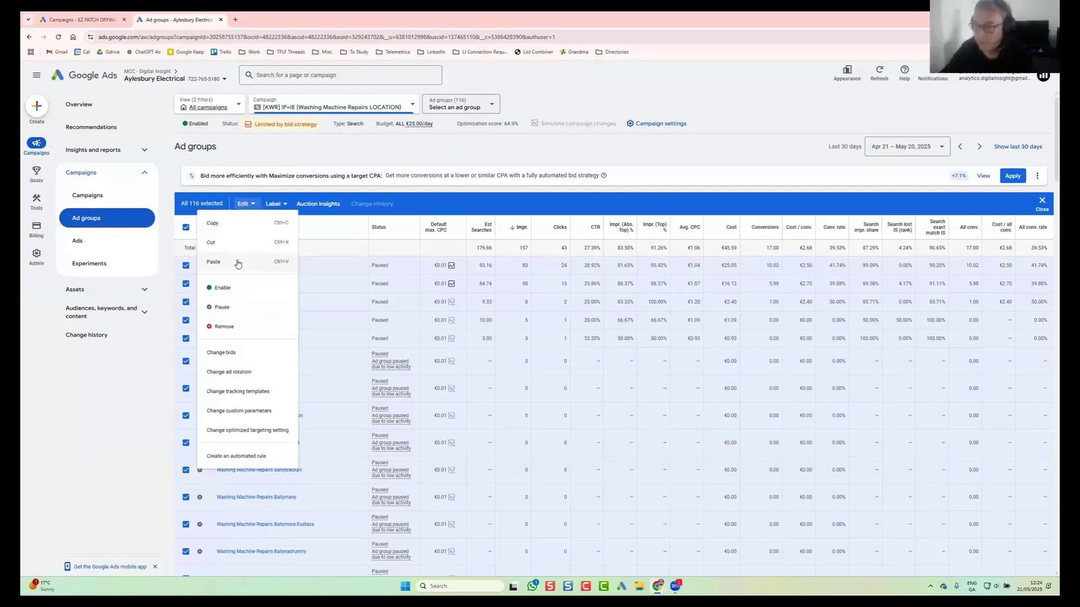
click(222, 288)
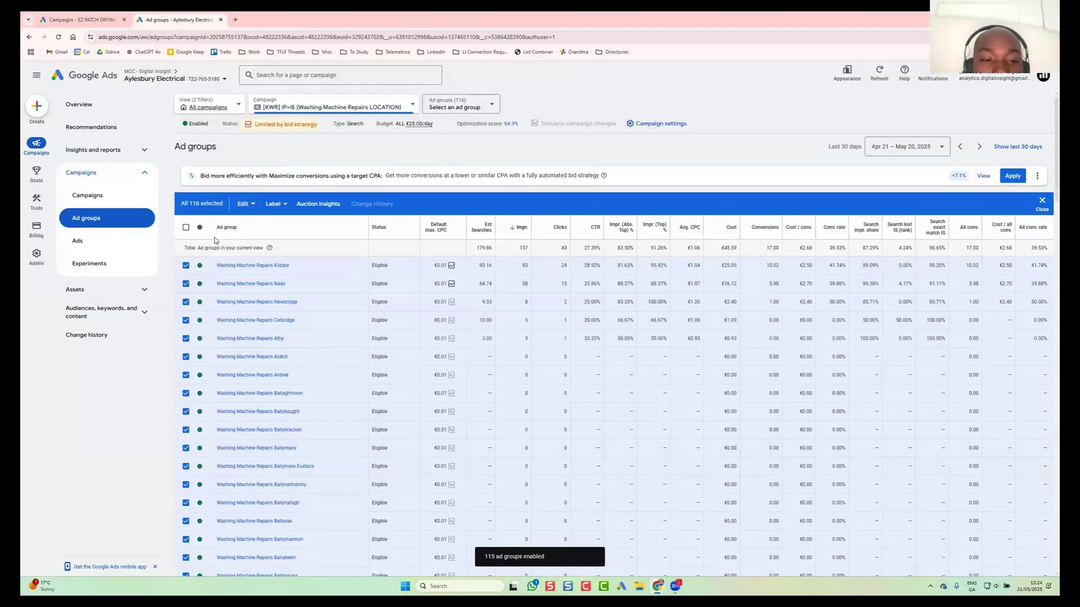
click(187, 229)
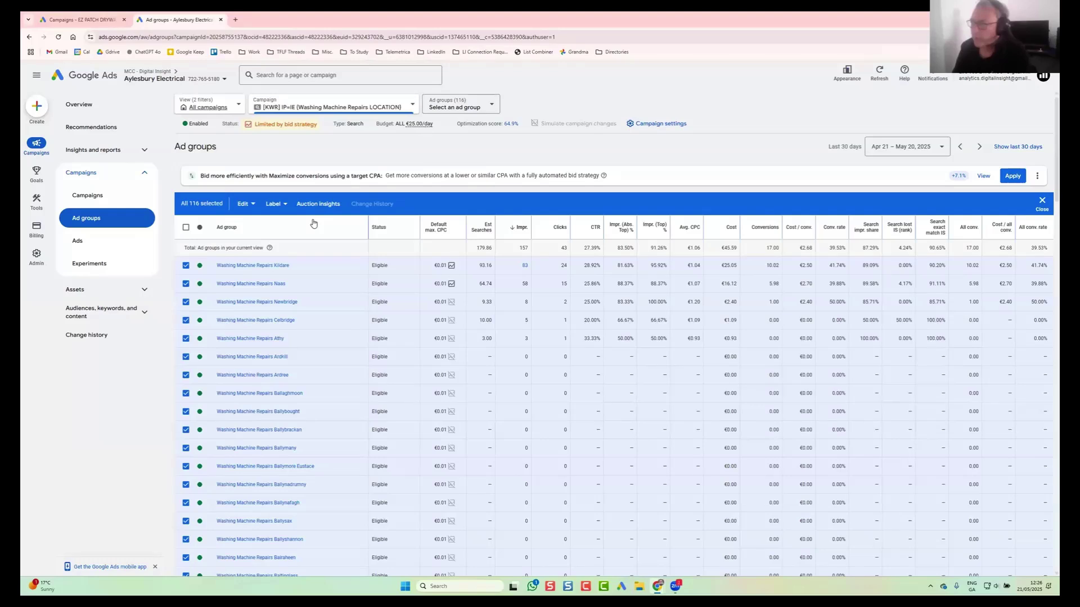
- Search Google in a new browser tab for the currency conversion "500 gbp in cad"
key(ctrl+shift+Tab)
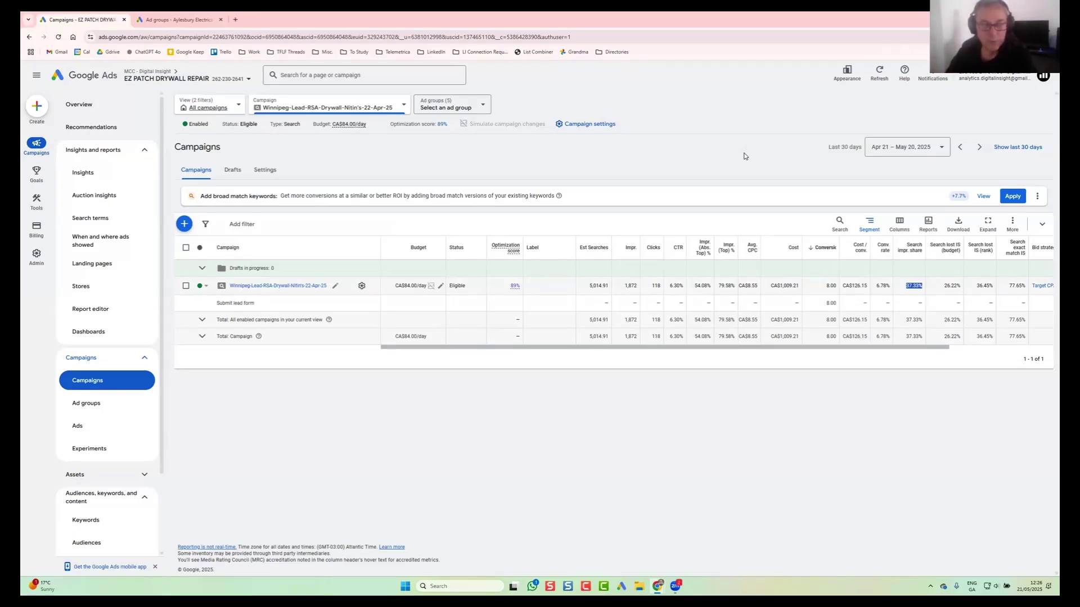
click(235, 20)
text(500)
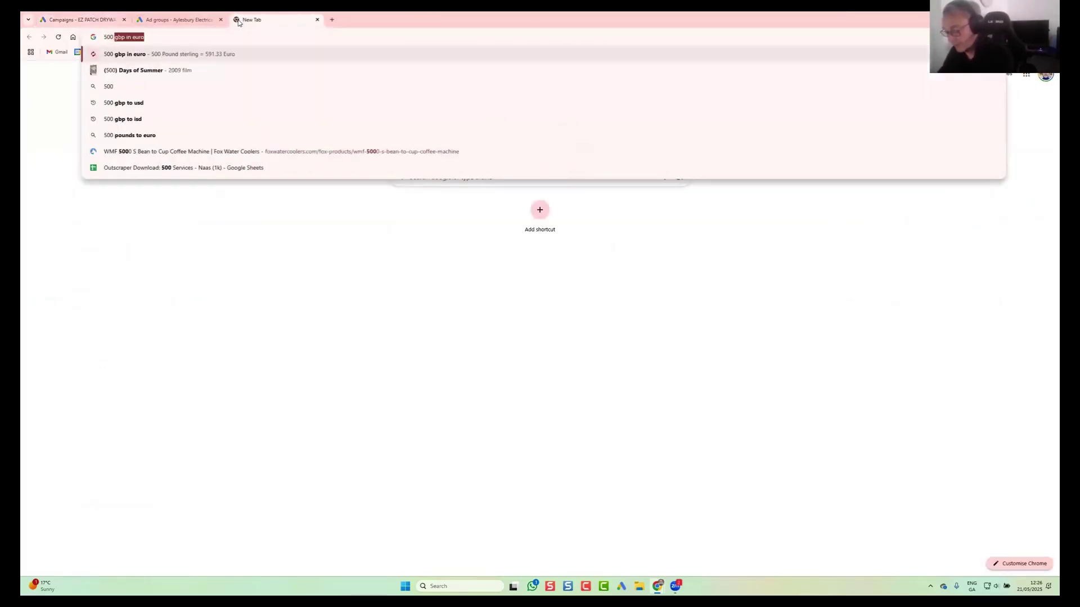
text( gbp in cad)
key(Return)
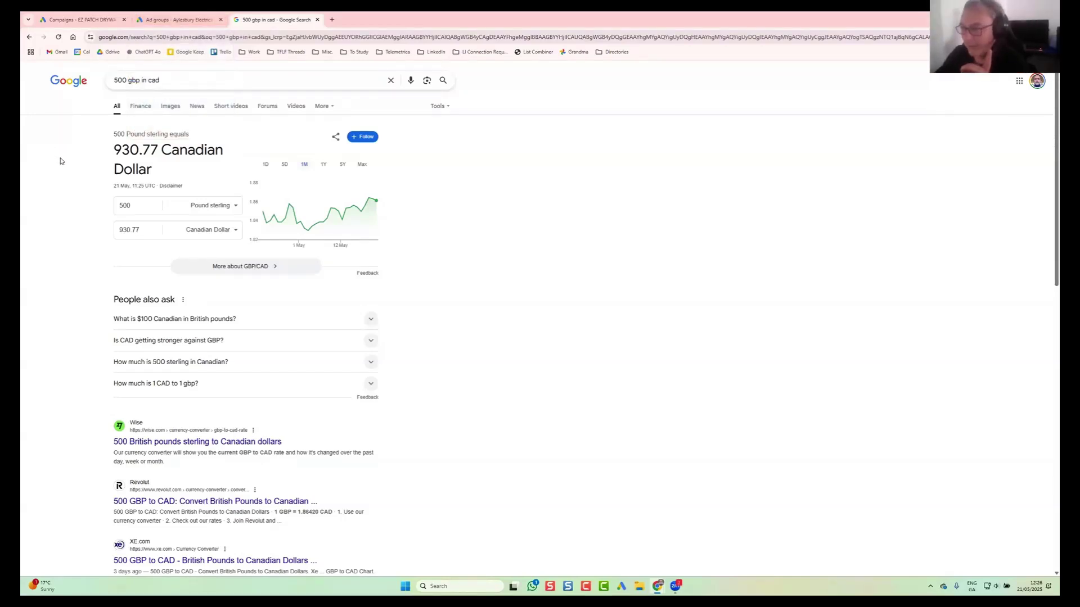
- Return to the washing machine repairs campaign, open its keywords and widen the Ad group column
click(163, 22)
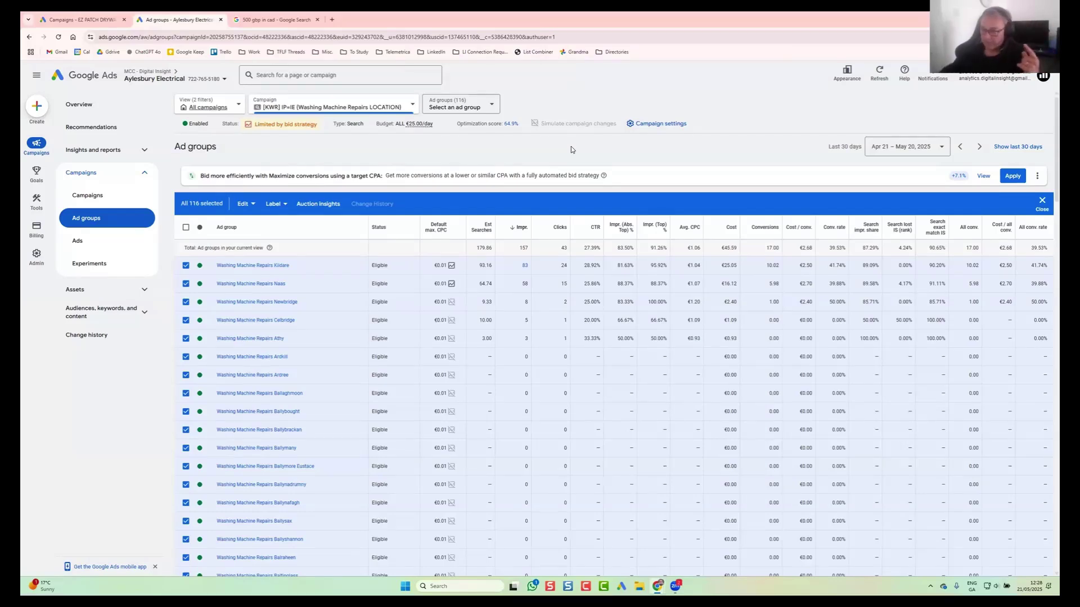
click(114, 315)
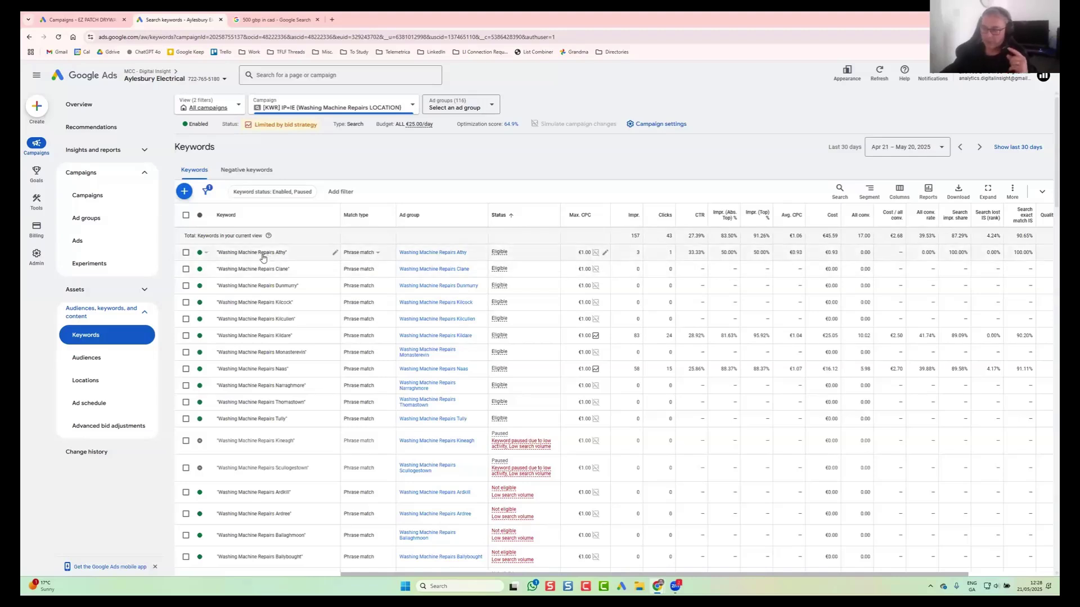
drag(488, 214, 541, 215)
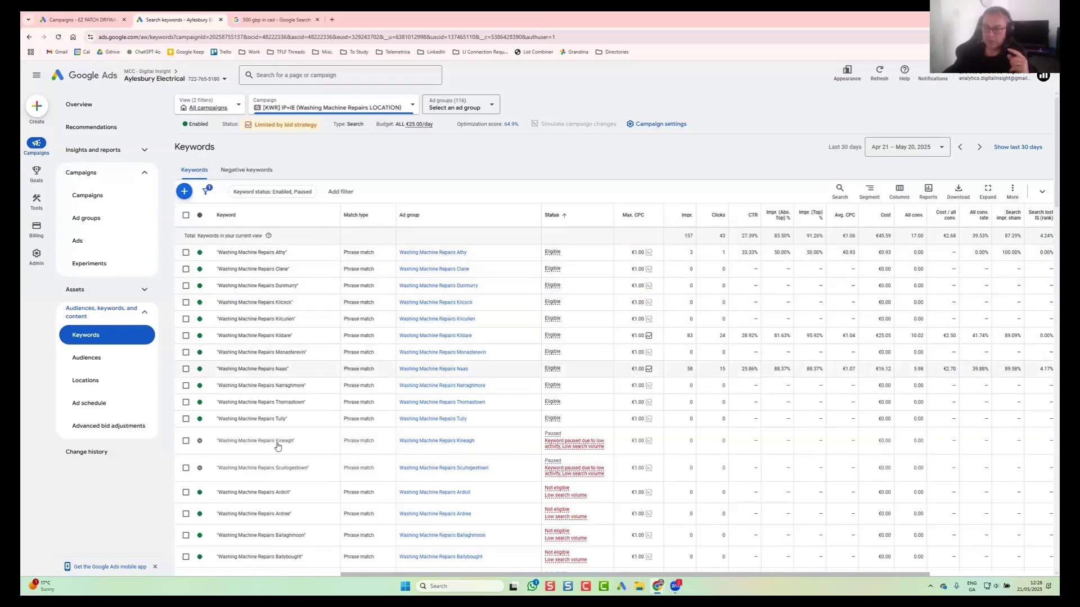
- Enable all 116 keywords of the washing machine repairs campaign, including those paused for low activity
click(186, 441)
click(185, 215)
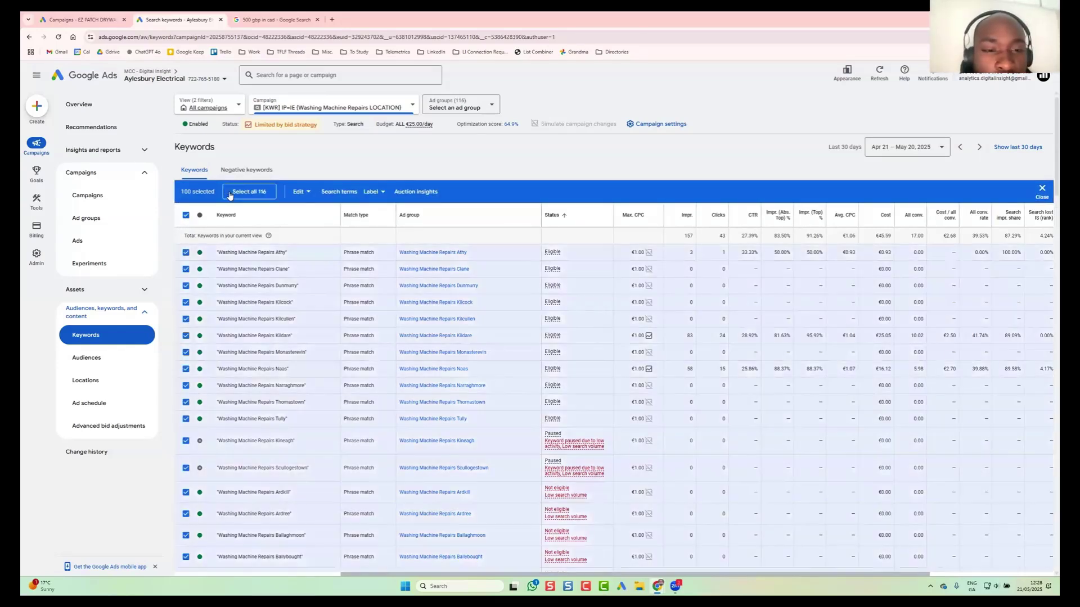
click(230, 194)
click(245, 192)
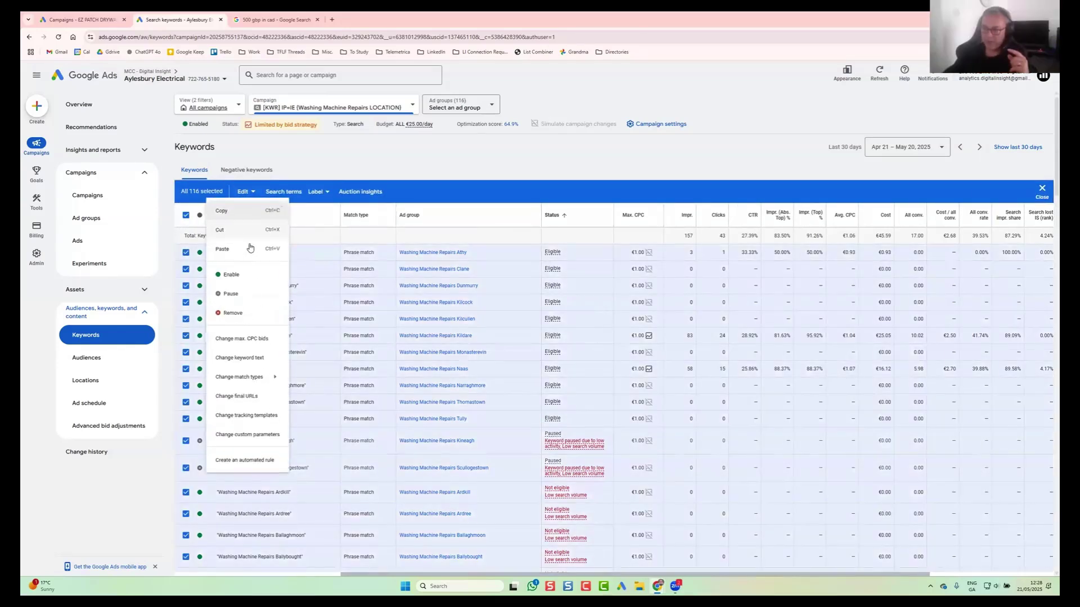
click(237, 275)
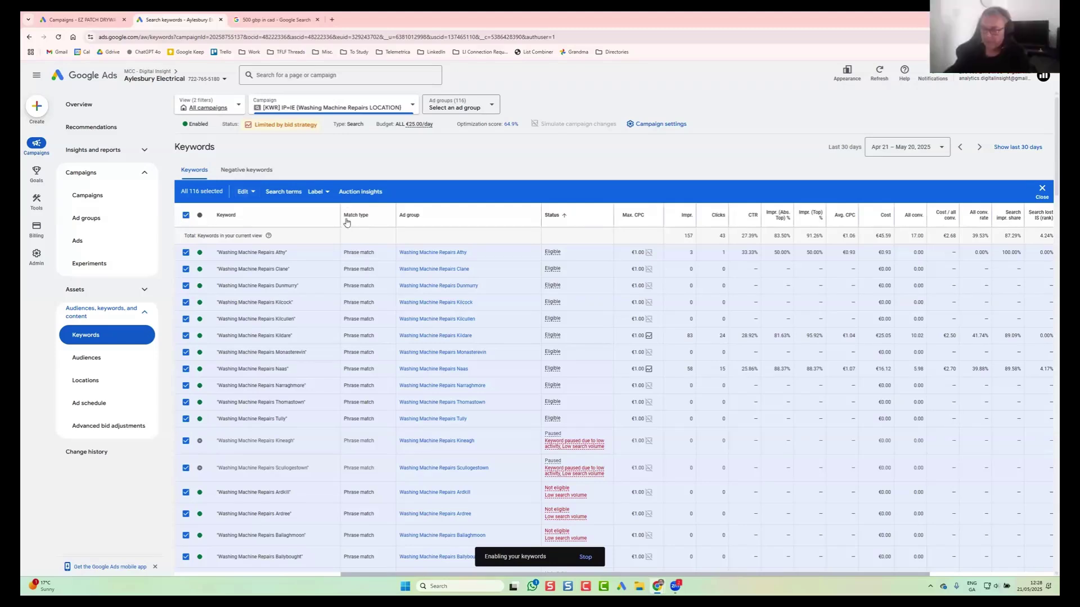
click(186, 216)
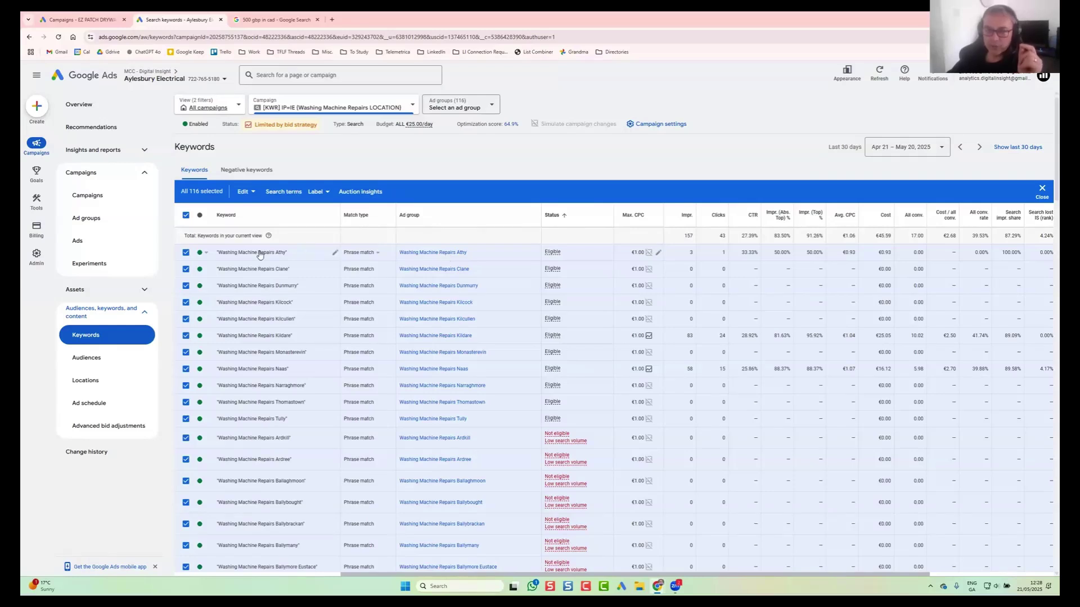
- Review the campaign's ads across the location-specific ad groups and open the landing page of the Naas ad
click(82, 242)
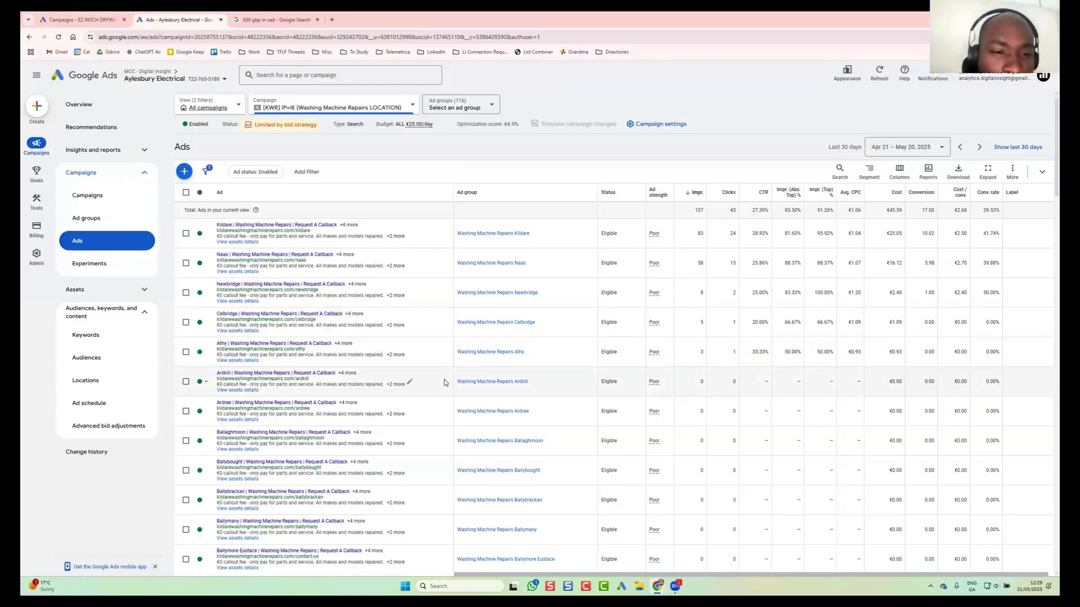
scroll(446, 380, down, 10)
scroll(444, 383, down, 10)
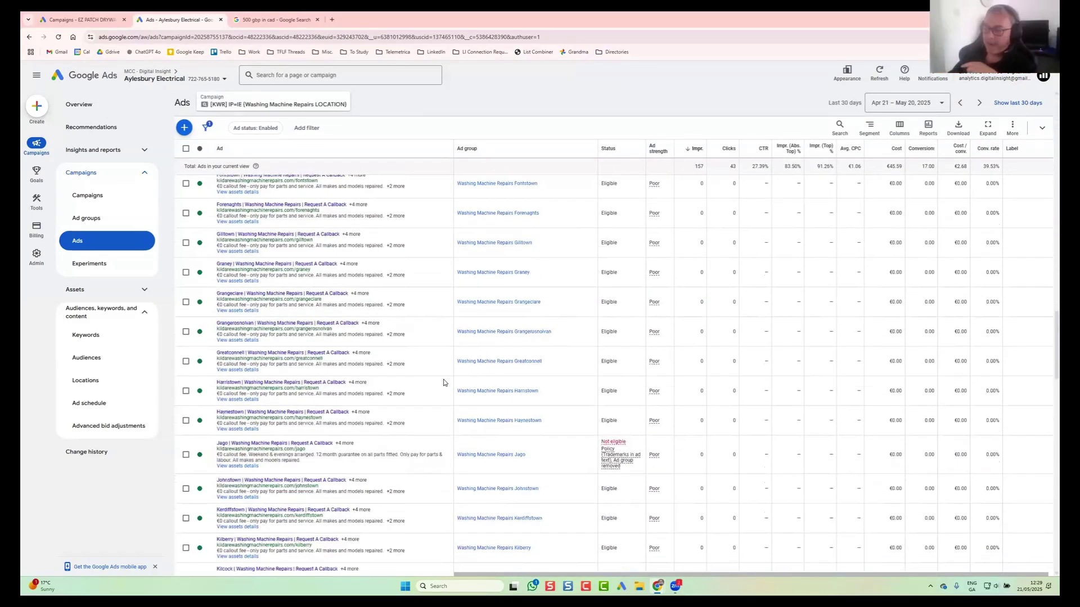
scroll(444, 383, down, 10)
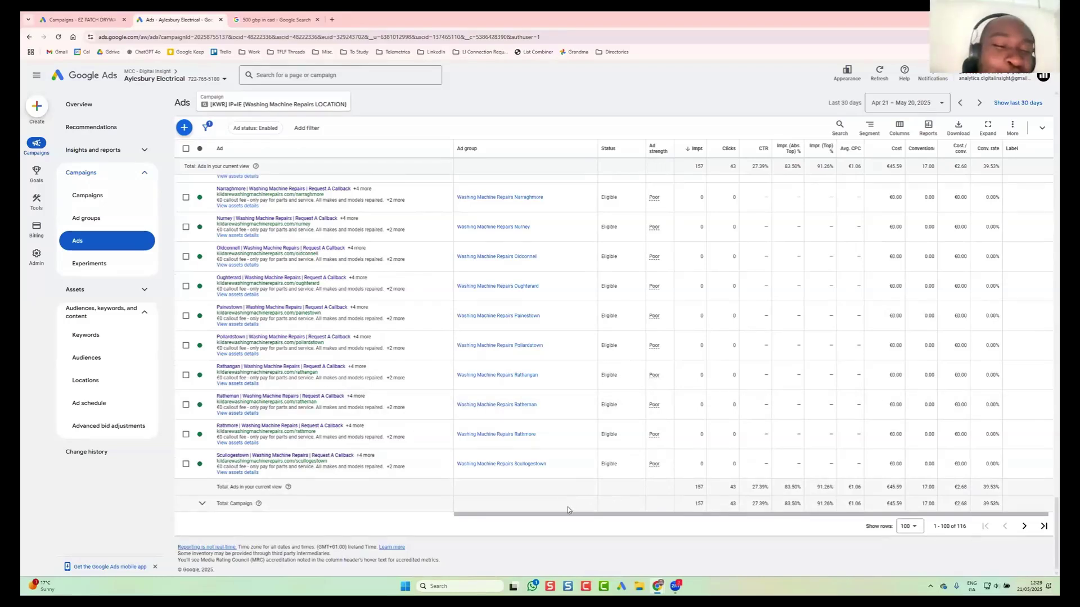
scroll(552, 486, up, 5)
scroll(550, 488, up, 10)
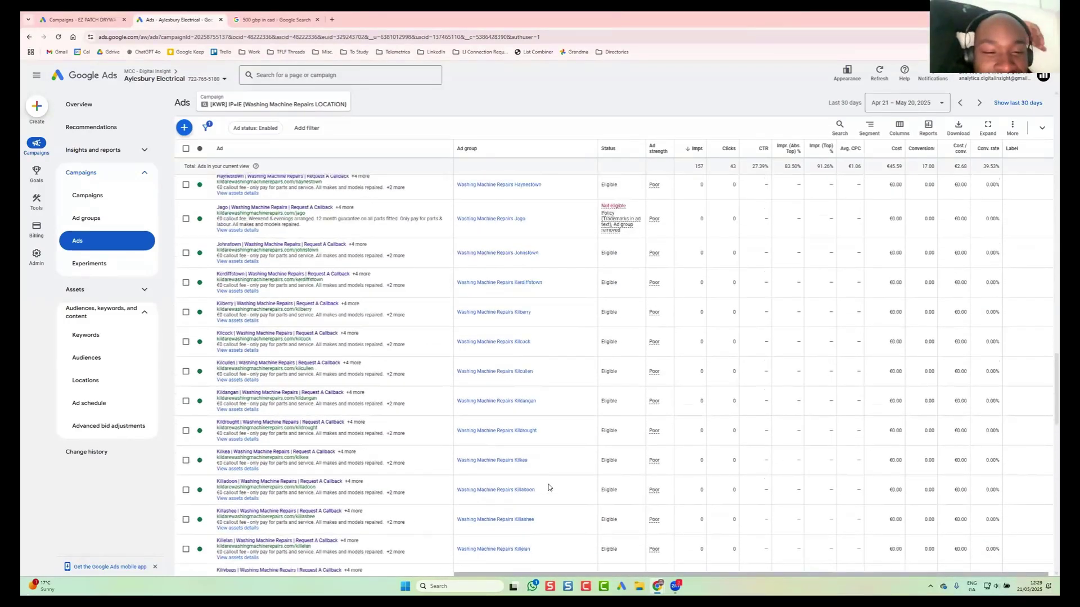
scroll(550, 487, up, 10)
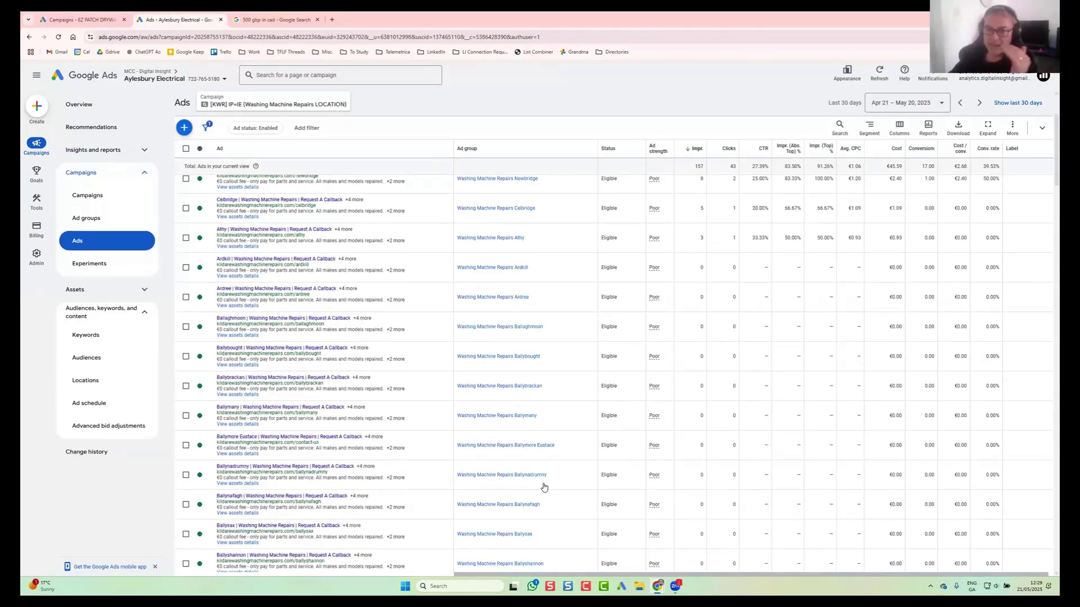
scroll(262, 259, up, 3)
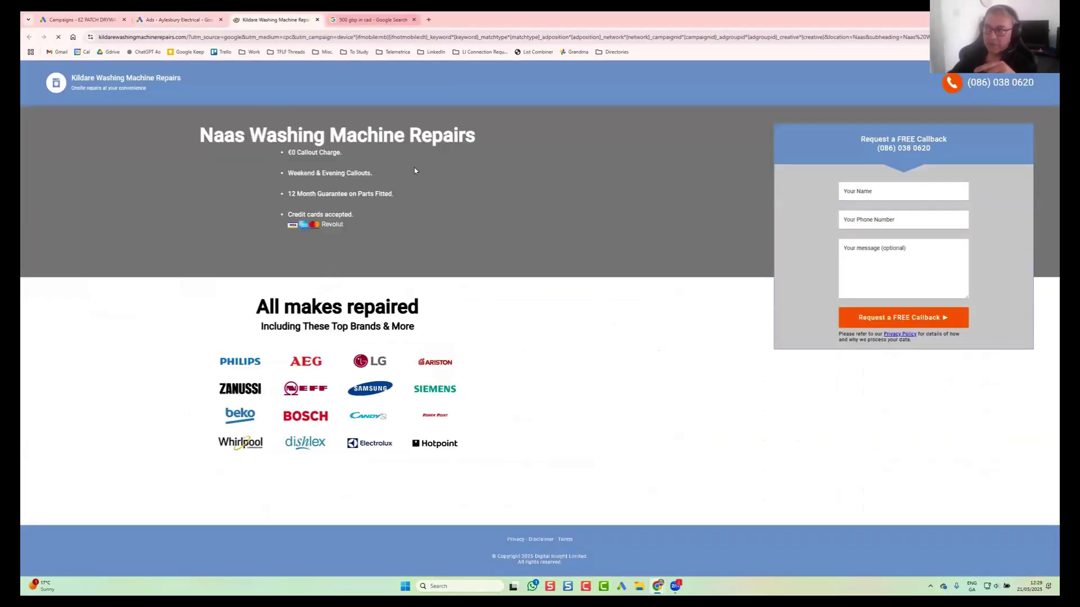
- Inspect the Naas landing page in the developer tools with its iPhone SE mobile preview
right_click(549, 179)
click(579, 337)
right_click(580, 337)
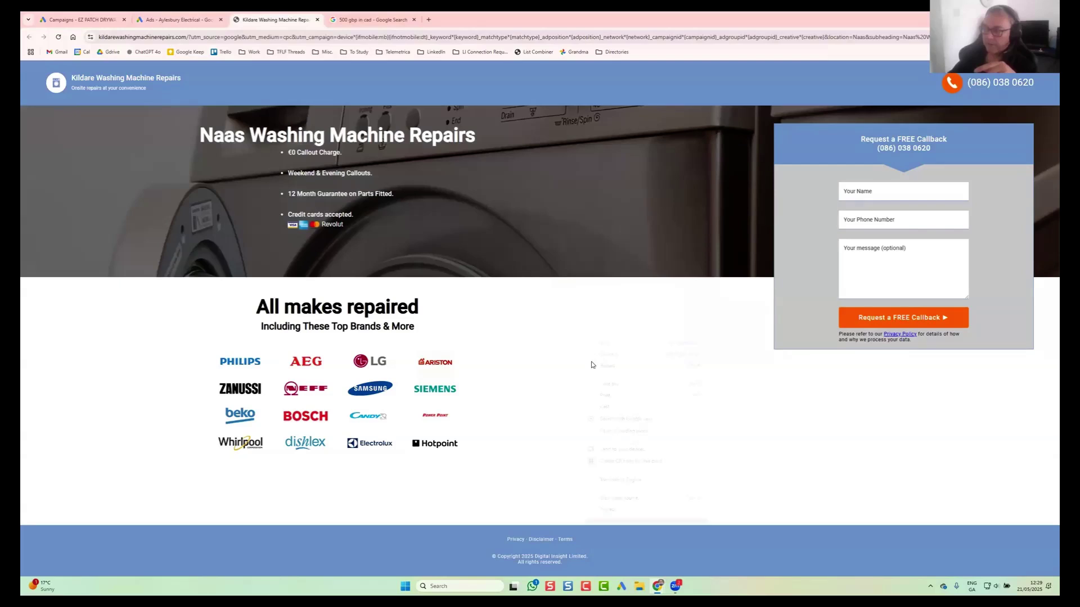
click(615, 510)
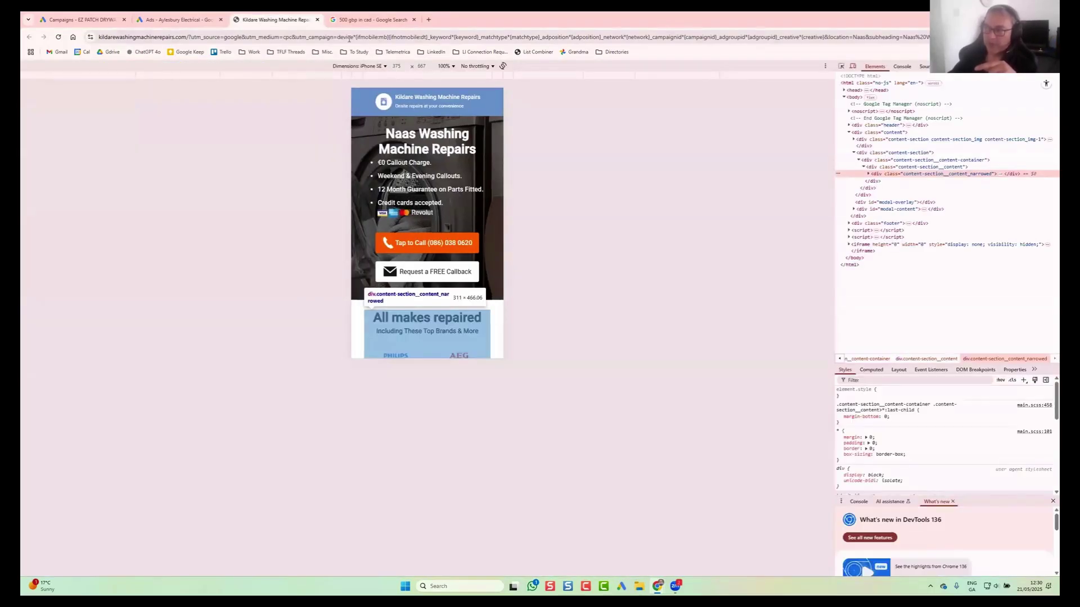
- Change the location in the Naas landing page URL's subheading parameter from Naas to Winnipeg and load the page
click(389, 36)
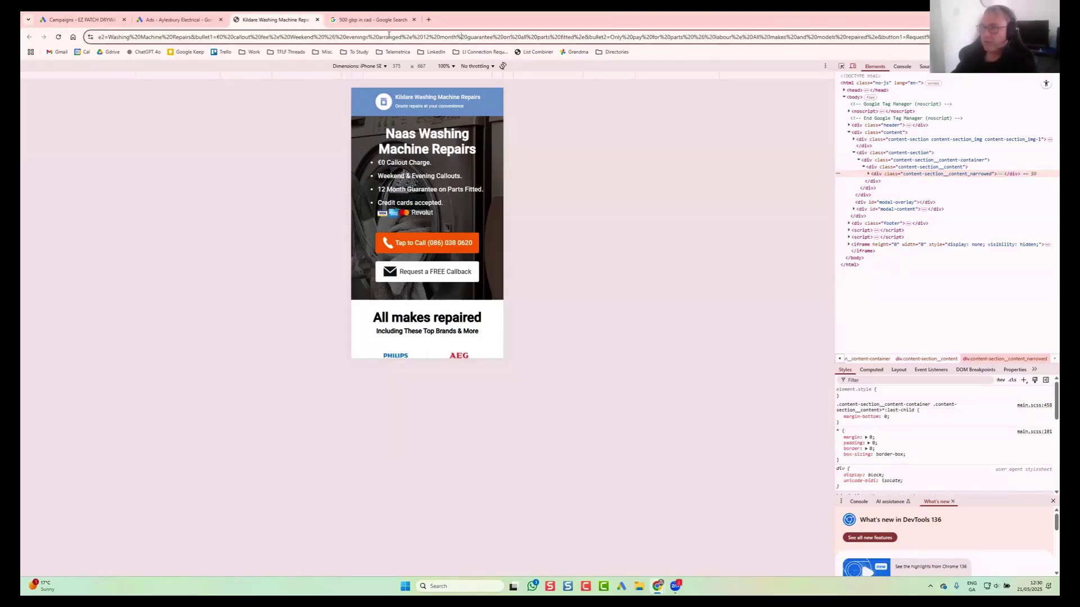
key(ctrl+Left)
key(ctrl+Left)
key(ctrl+Left)
key(ctrl+Left)
key(ctrl+Left)
key(ctrl+Left)
key(ctrl+Left)
key(ctrl+Left)
key(ctrl+Left)
key(ctrl+Left)
key(ctrl+Left)
key(ctrl+Left)
key(ctrl+Left)
key(ctrl+Left)
key(ctrl+Left)
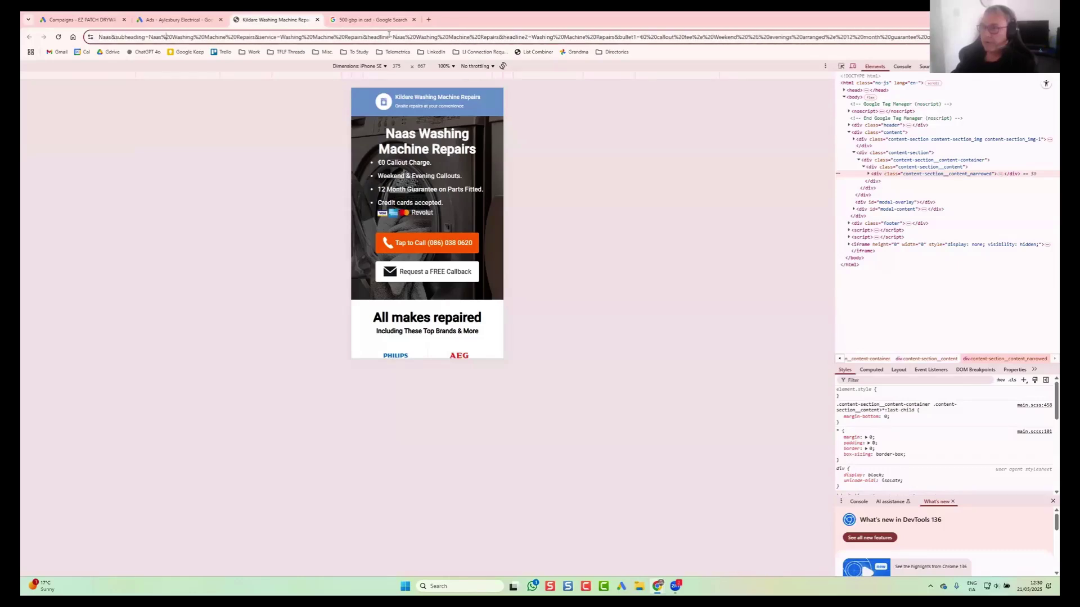
key(ctrl+Left)
key(ctrl+Left)
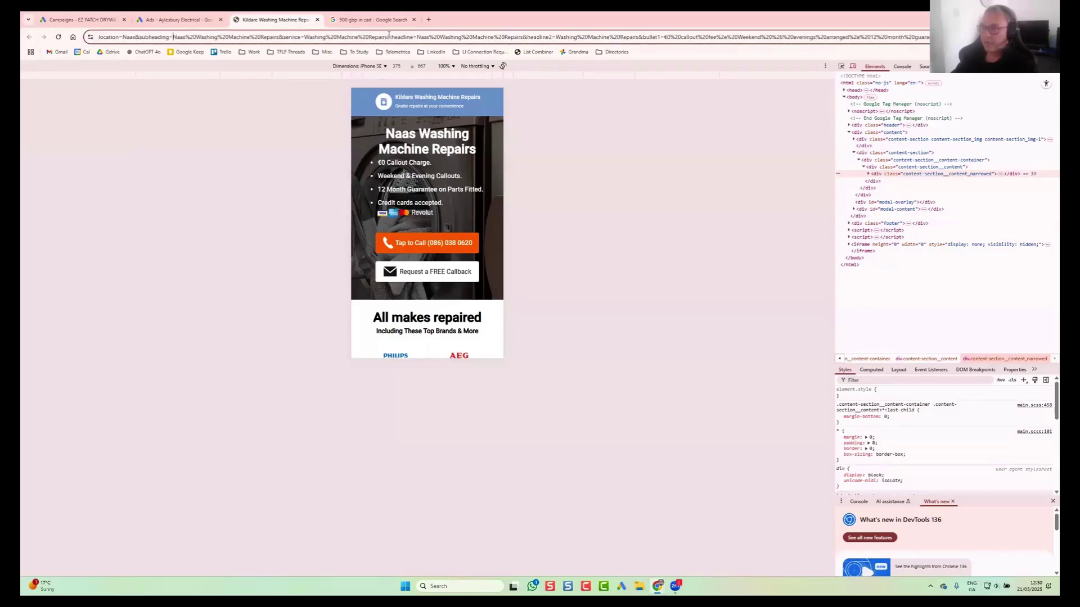
key(Delete)
key(Delete)
key(Delete)
key(Delete)
text(Winnipeg#)
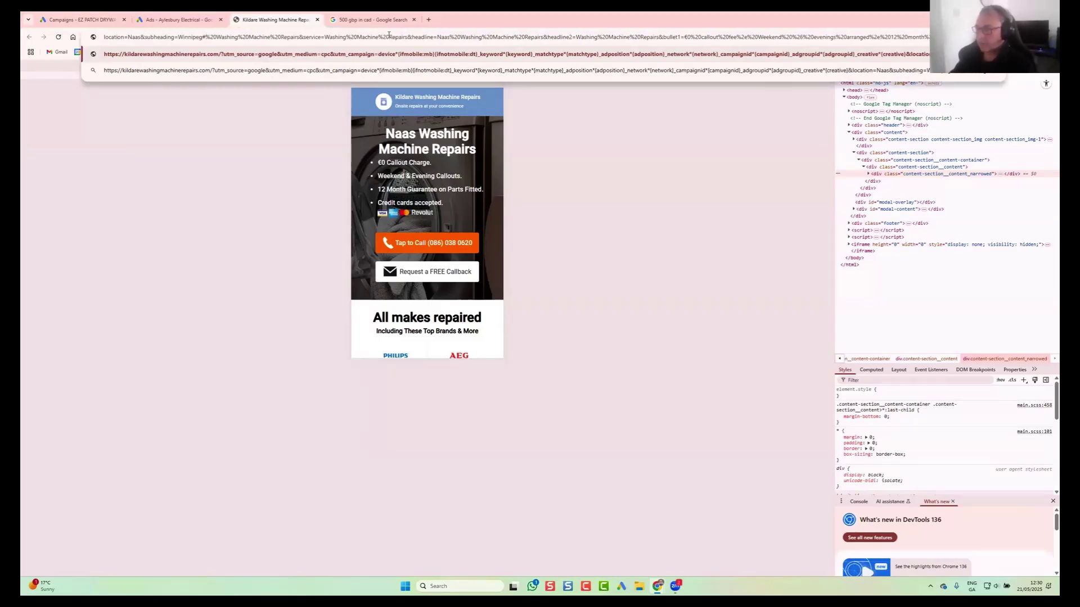
key(Return)
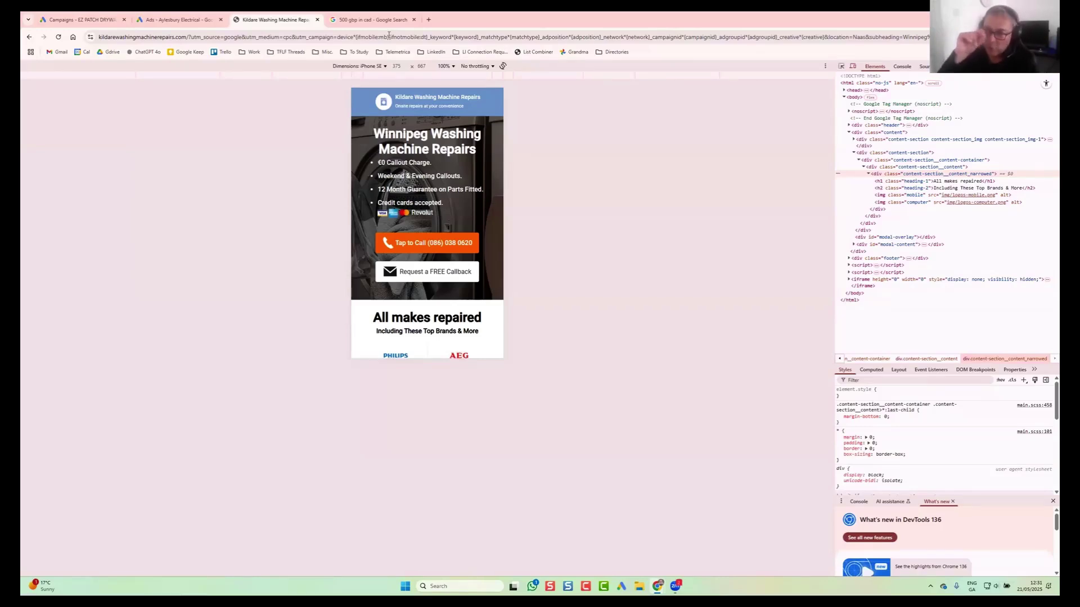
- Open the landing pages of the Newbridge, Athy and Ardkill ads to compare their location headlines
click(179, 19)
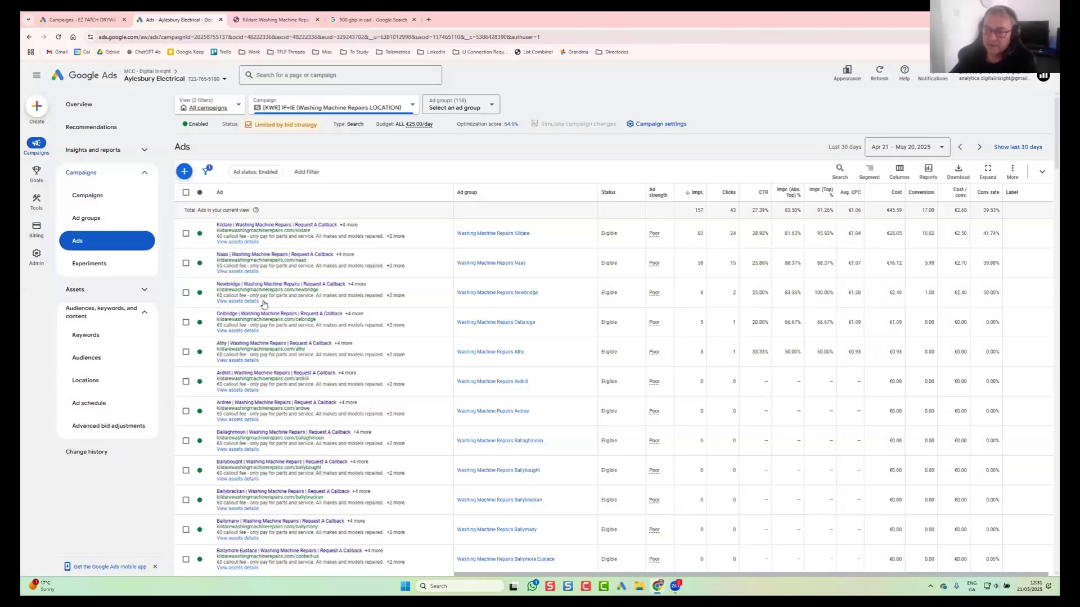
click(251, 290)
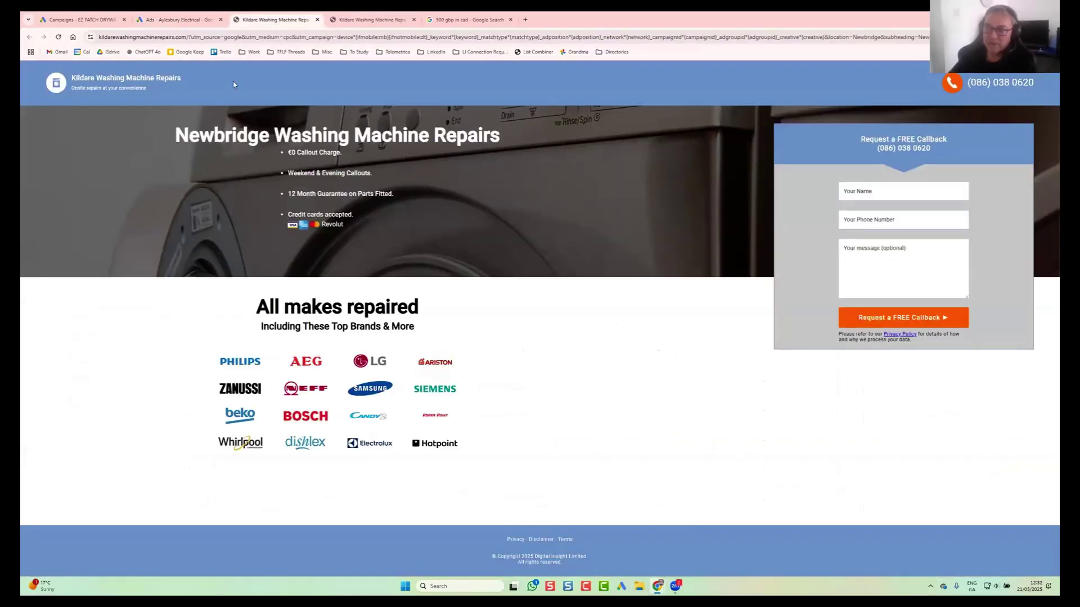
click(178, 20)
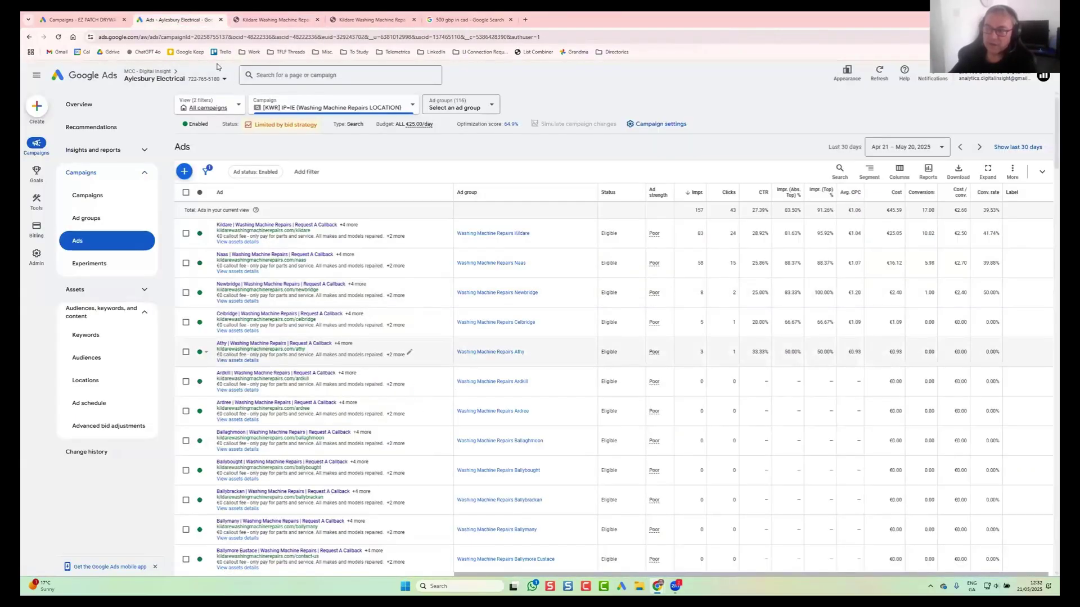
click(260, 348)
click(179, 19)
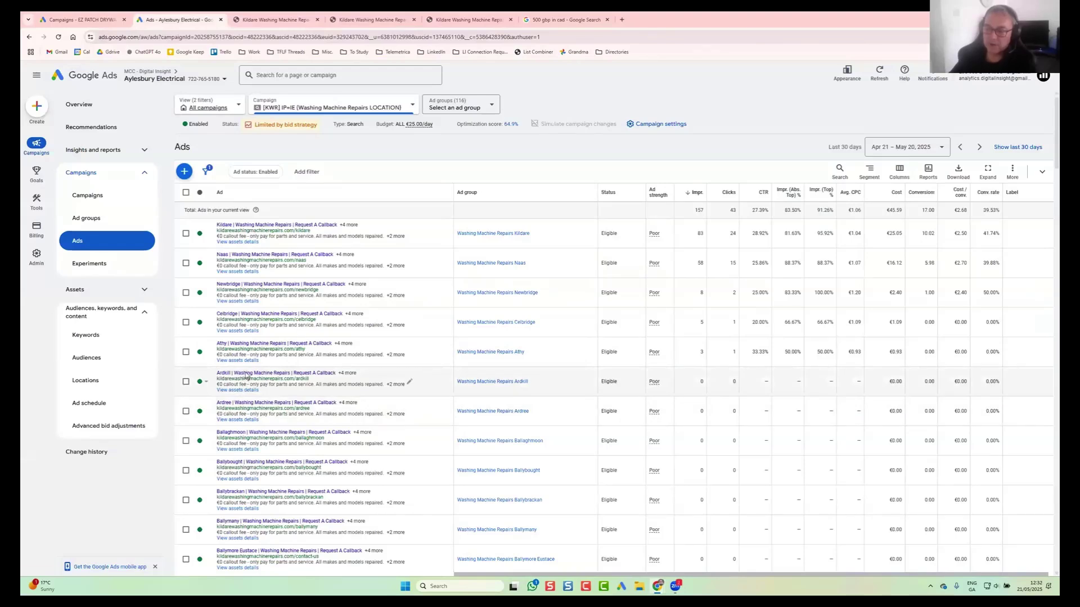
click(247, 376)
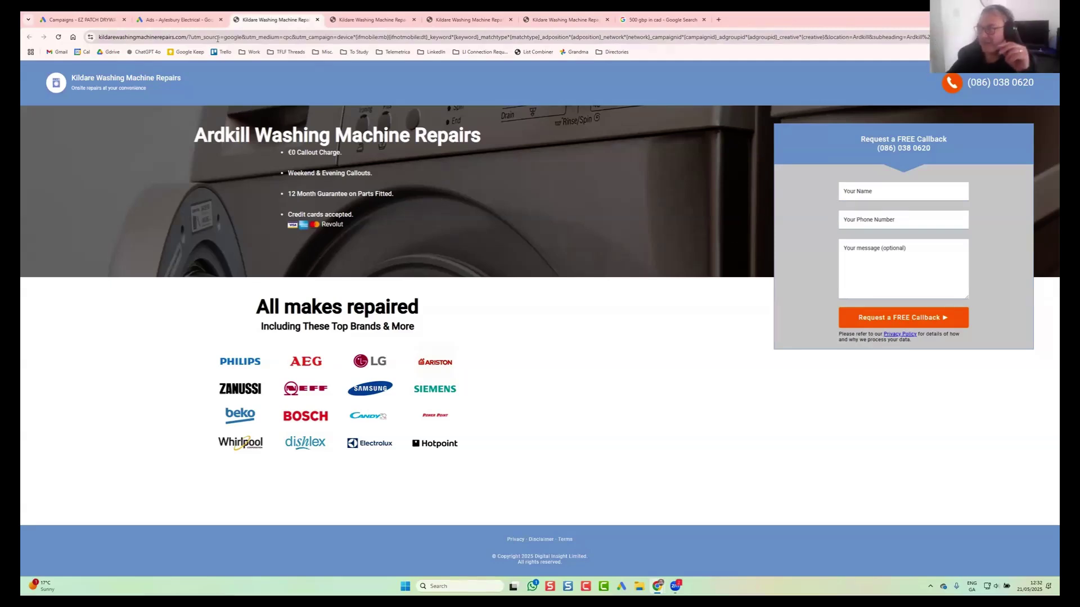
- Close all the open washing machine repairs landing pages and return to the ads list
click(213, 36)
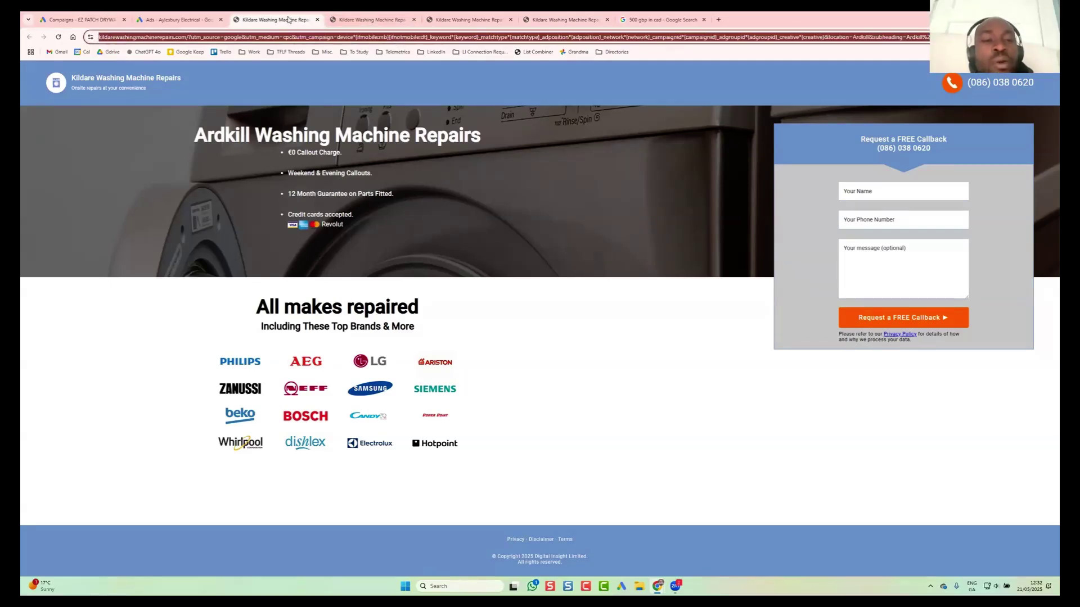
click(318, 21)
click(318, 20)
click(317, 20)
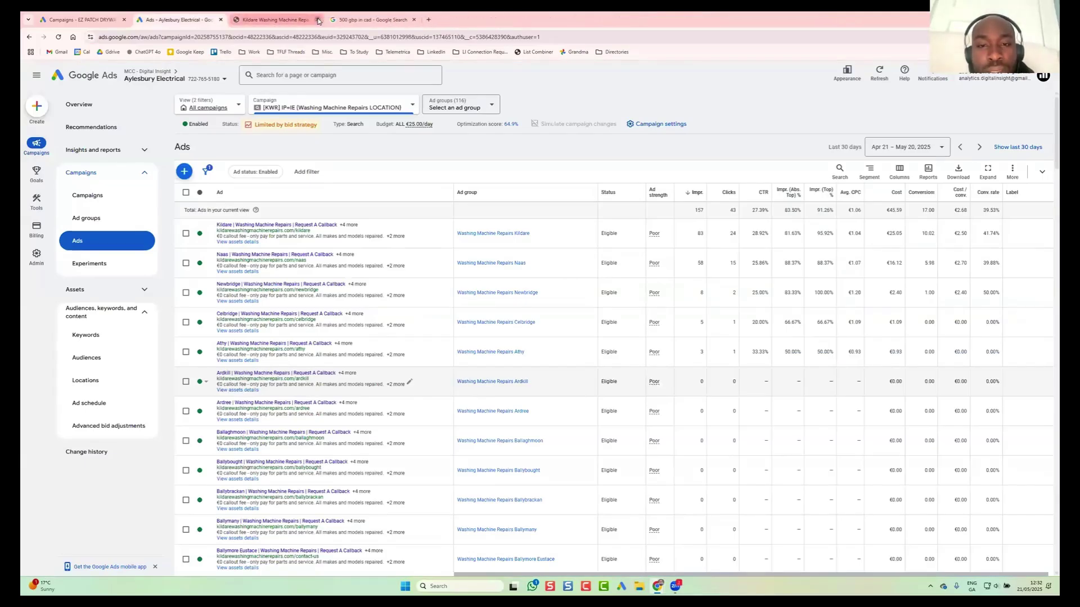
click(318, 21)
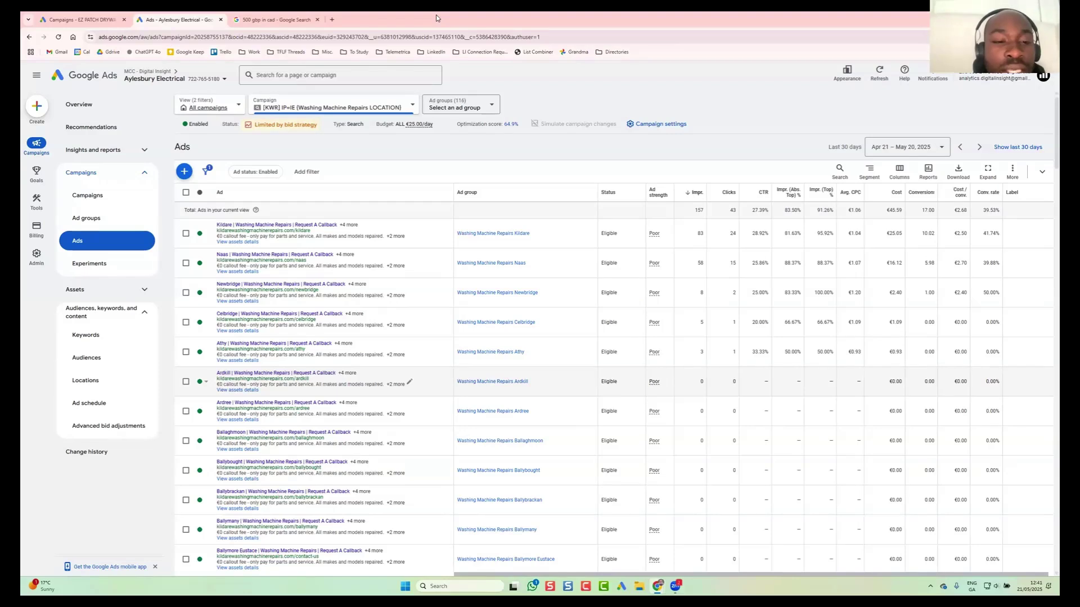
- Open the Kildare ad's landing page, highlight its main headline and return to the ads list
click(266, 227)
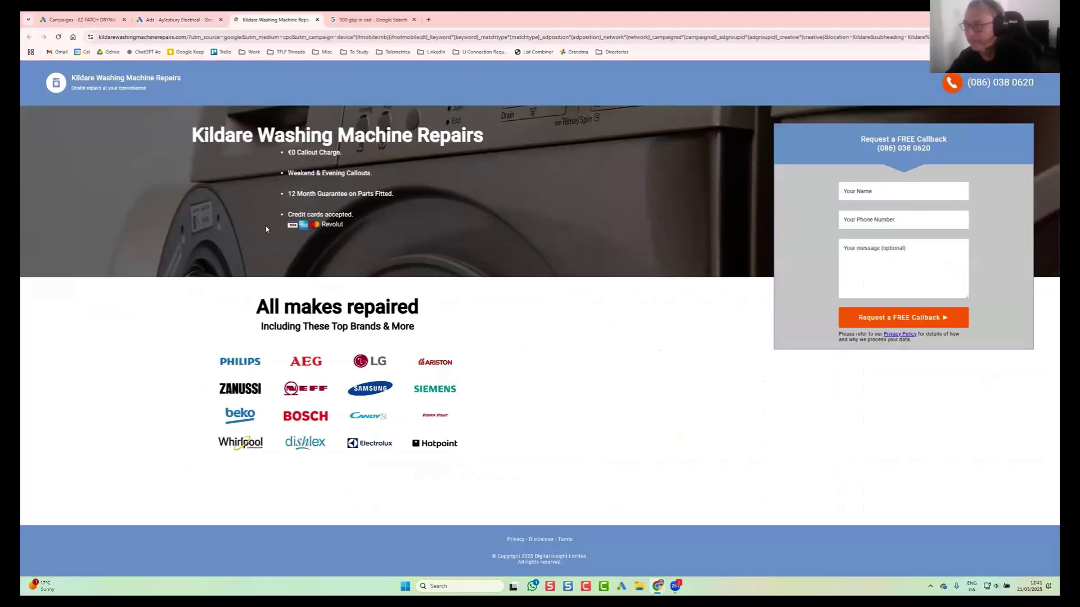
triple_click(193, 135)
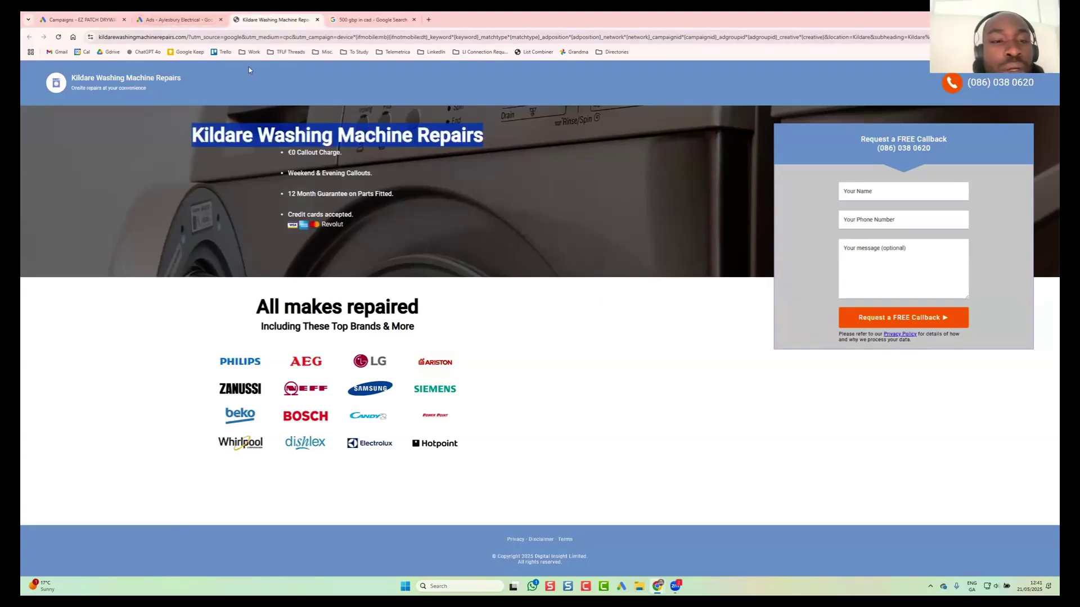
click(166, 21)
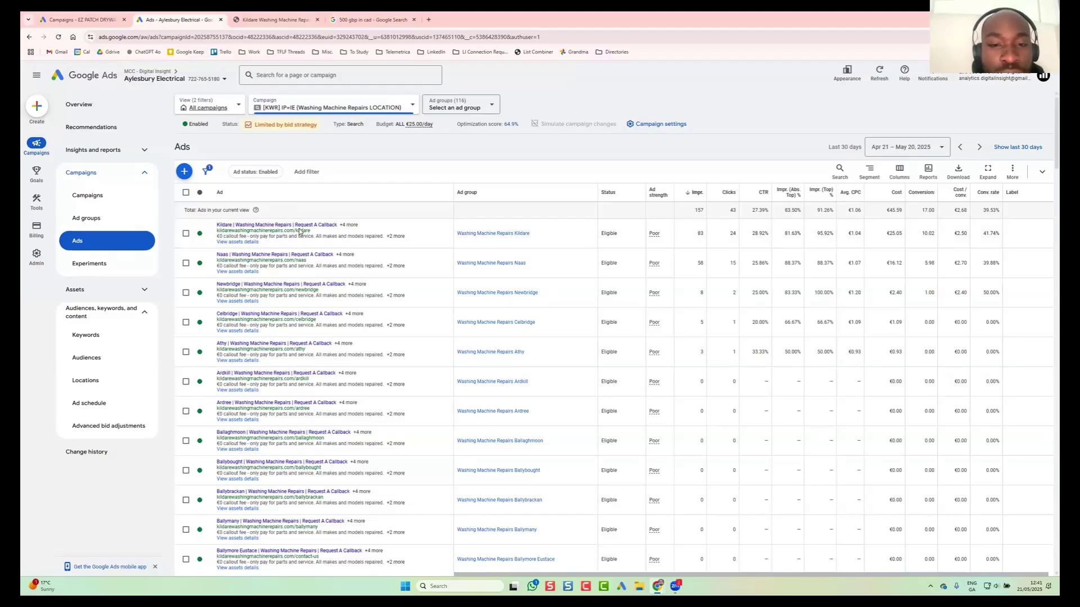
- Examine the Washing Machine Repairs Kildare ad group's keyword and its search terms over all time
click(493, 233)
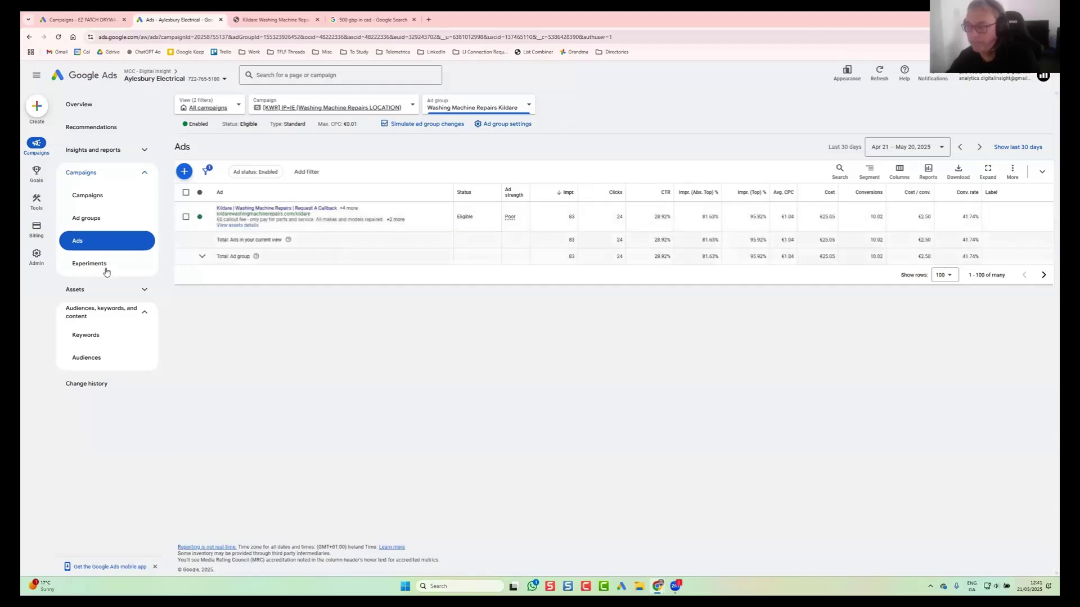
click(107, 337)
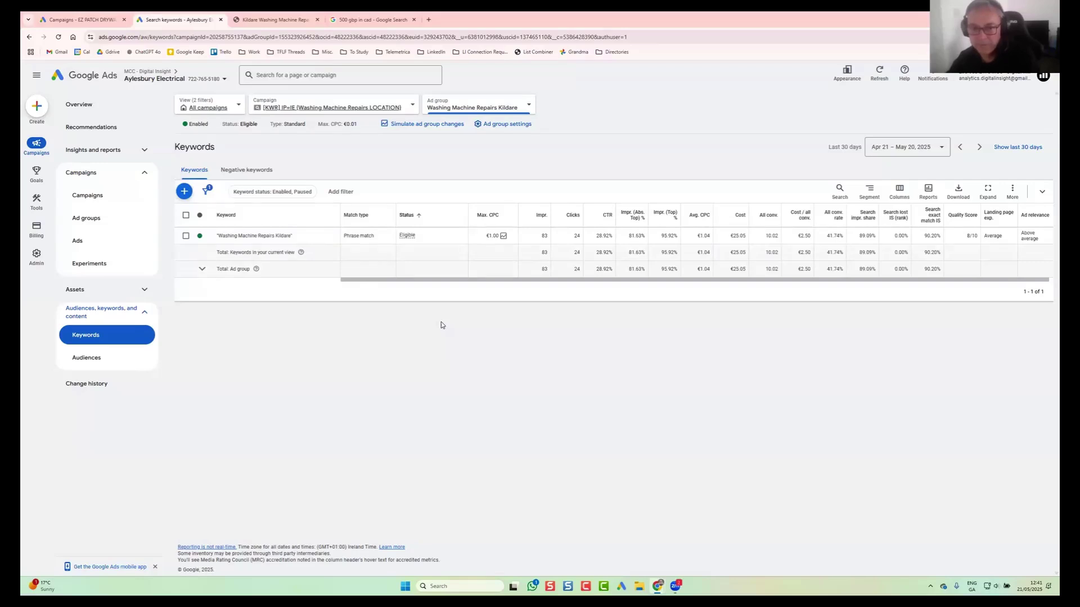
click(107, 151)
click(90, 195)
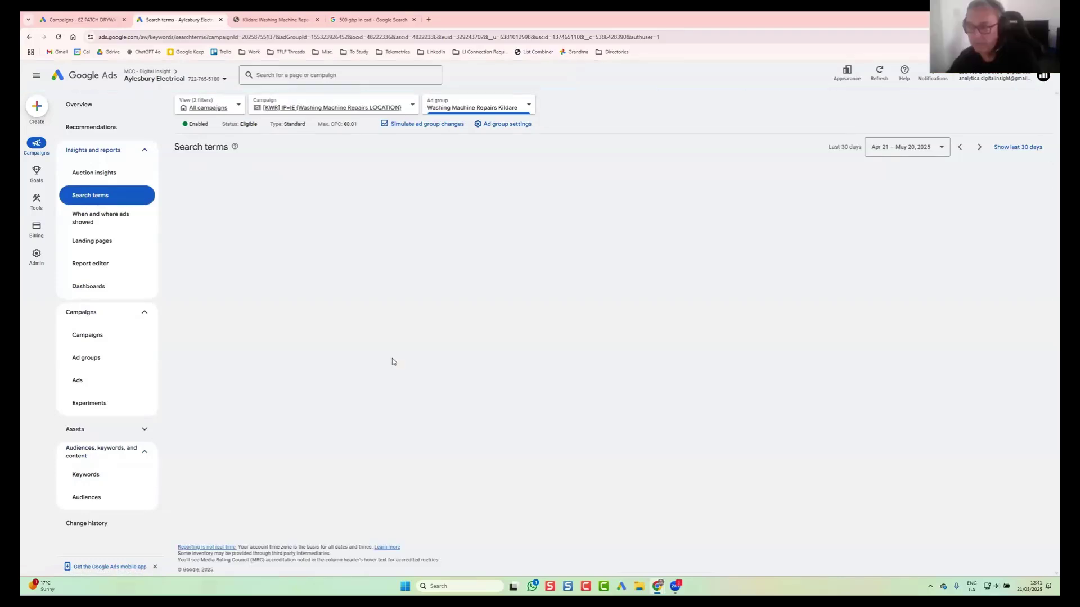
click(897, 147)
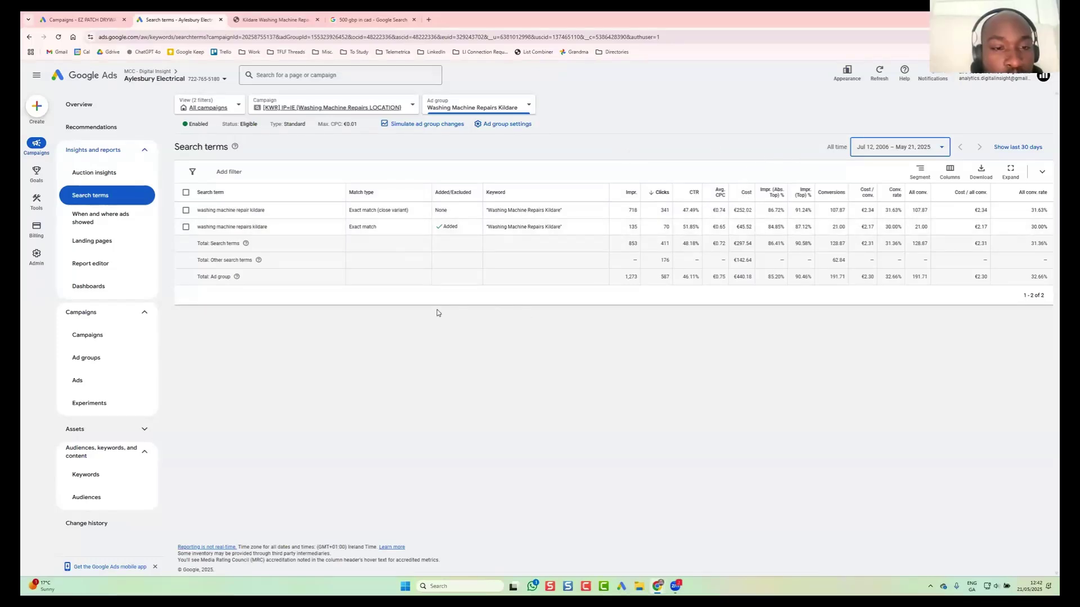
drag(248, 228, 252, 227)
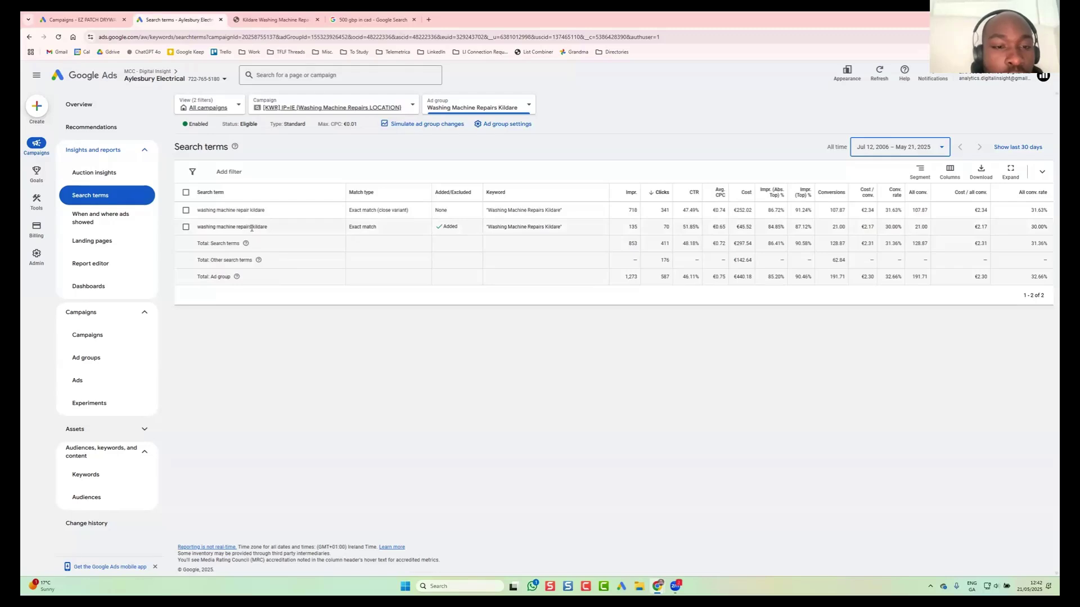
click(315, 339)
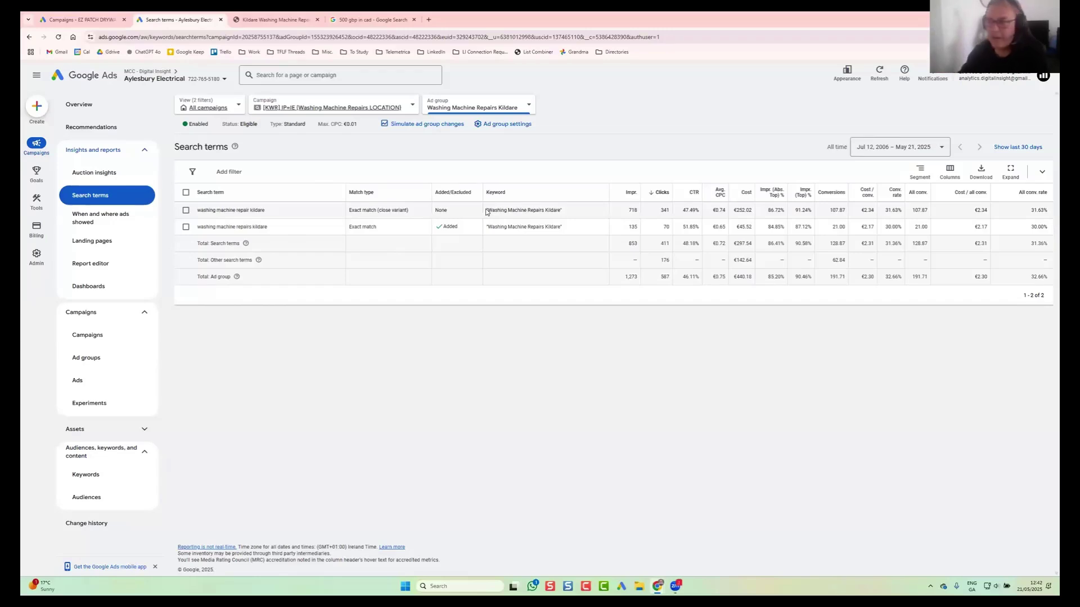
- Return to the account's campaign list and filter it to campaign names containing "dwr"
click(216, 108)
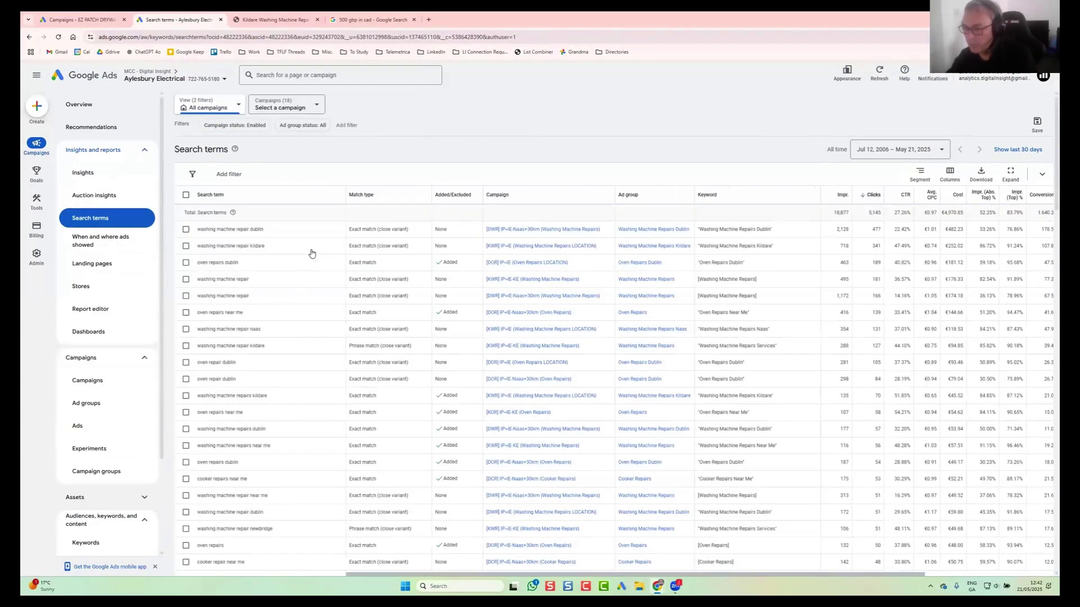
click(88, 381)
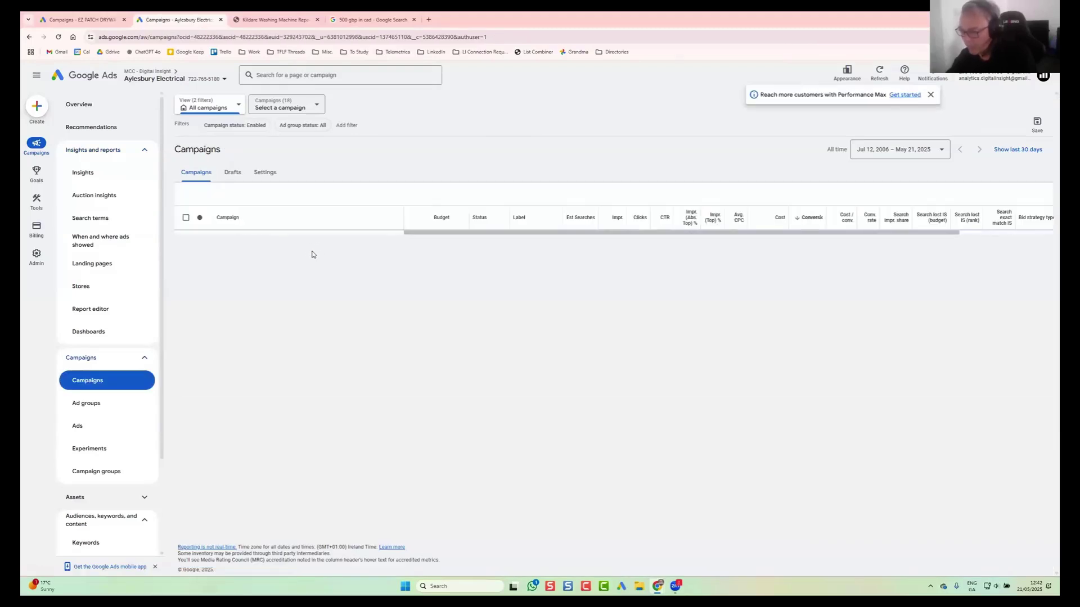
click(281, 228)
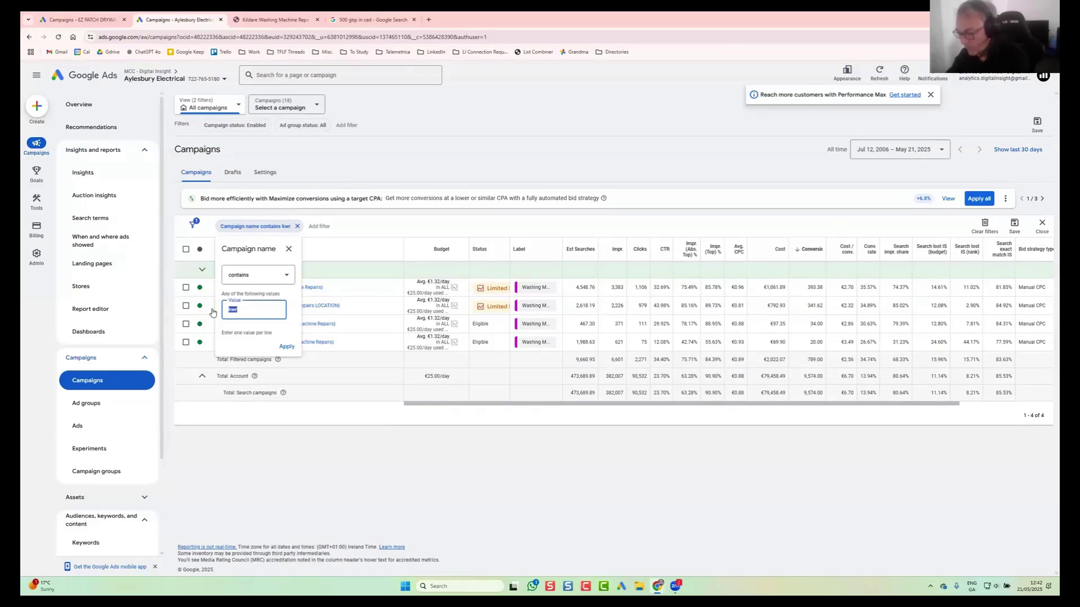
text(dw)
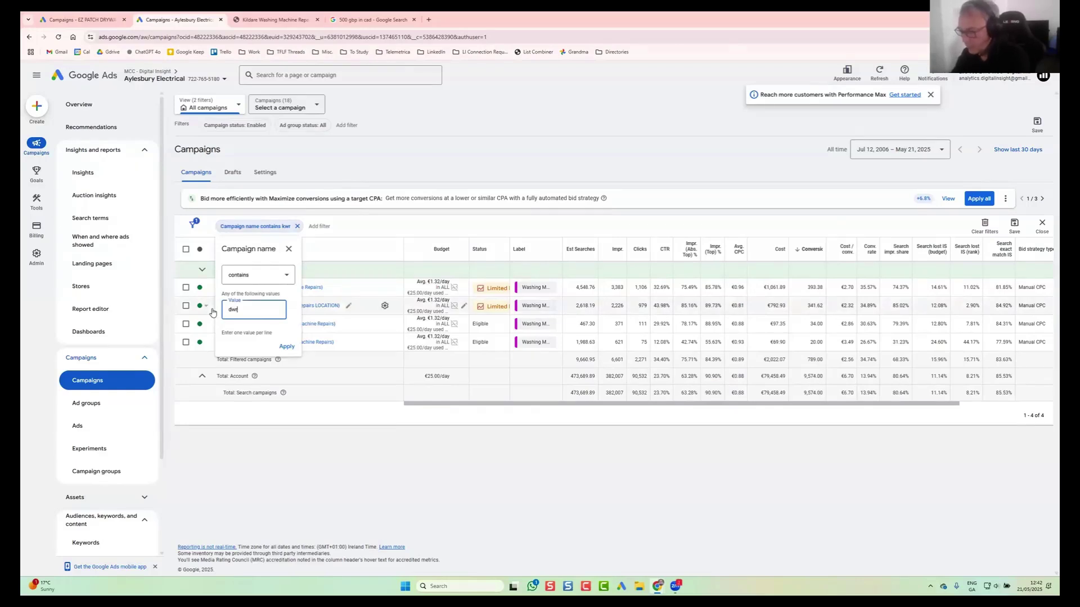
click(286, 346)
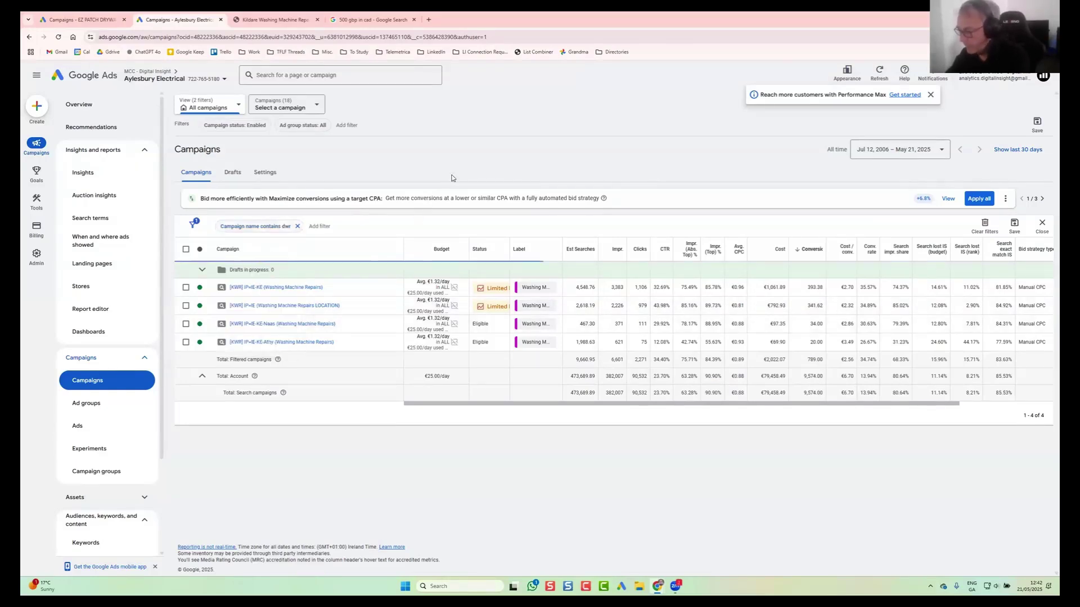
click(303, 306)
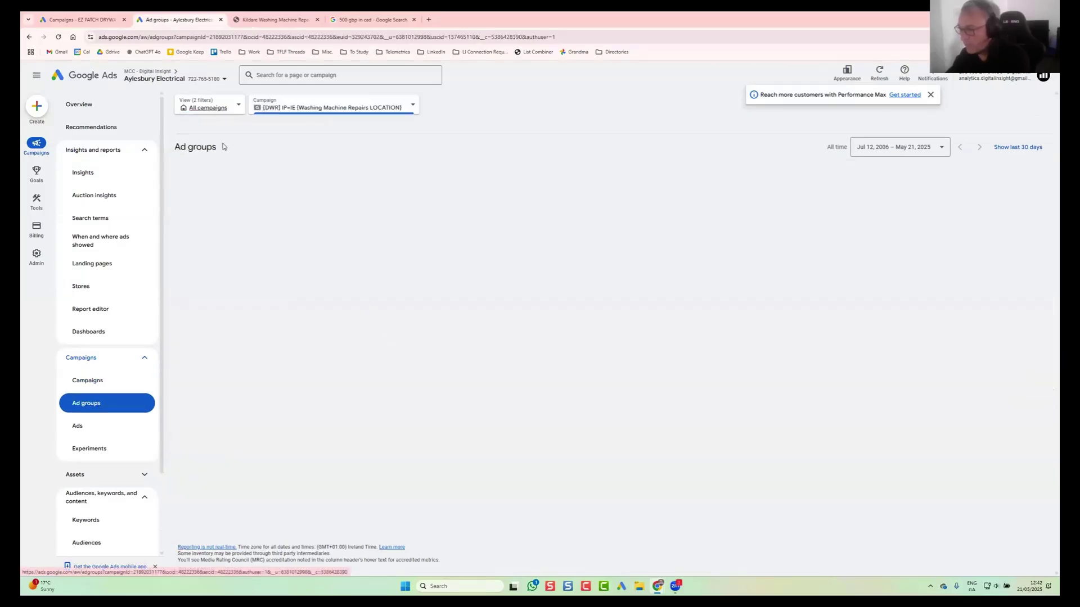
click(31, 38)
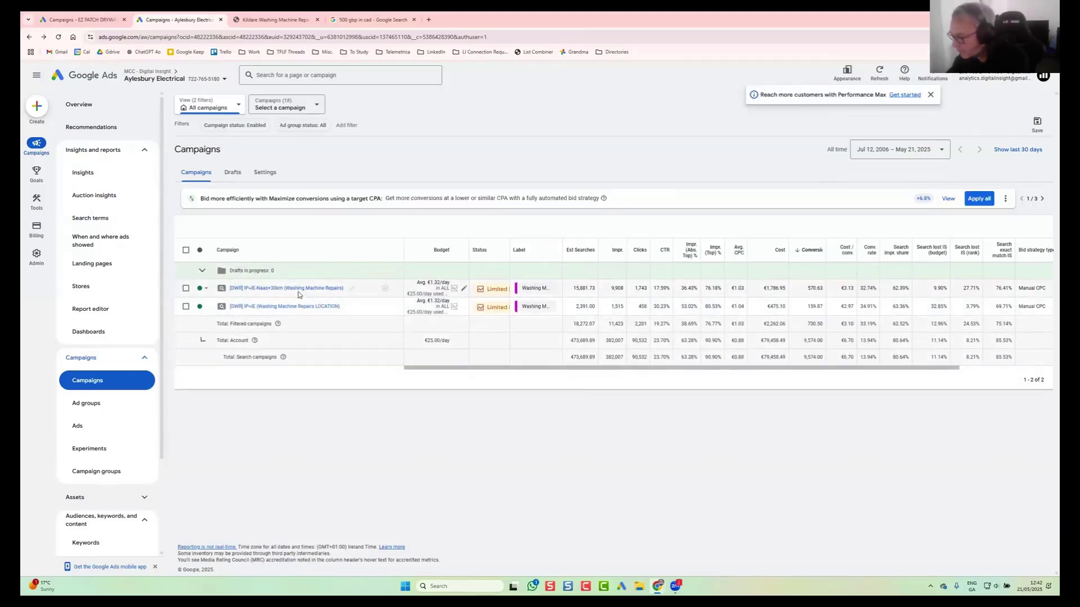
click(299, 288)
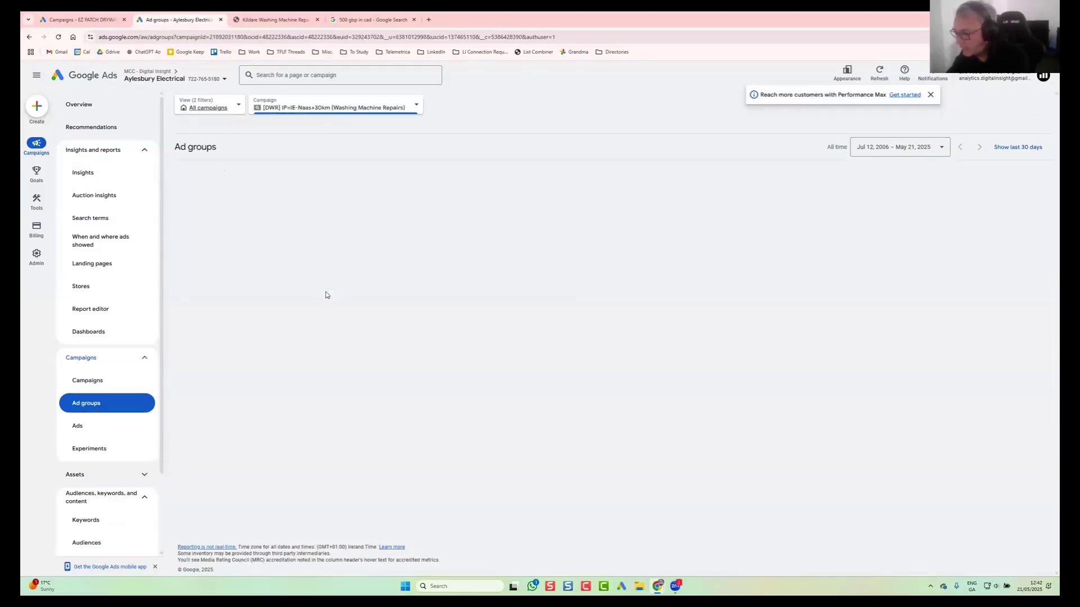
click(30, 37)
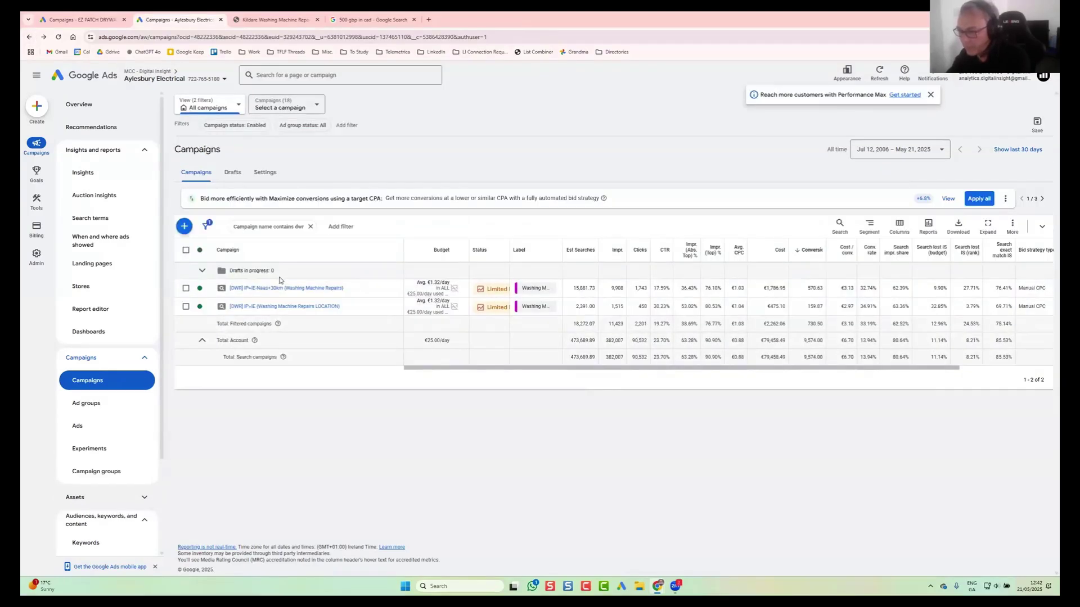
- Open the [DWR] Washing Machine Repairs LOCATION campaign and look through the status and metrics of its ad groups
click(301, 306)
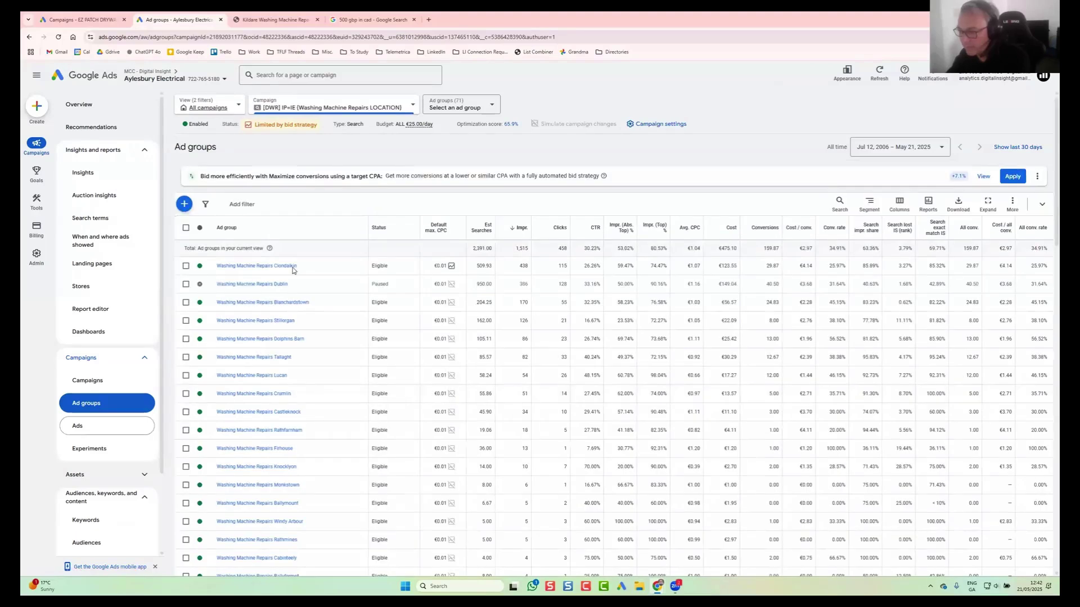
scroll(311, 336, down, 3)
scroll(311, 337, down, 3)
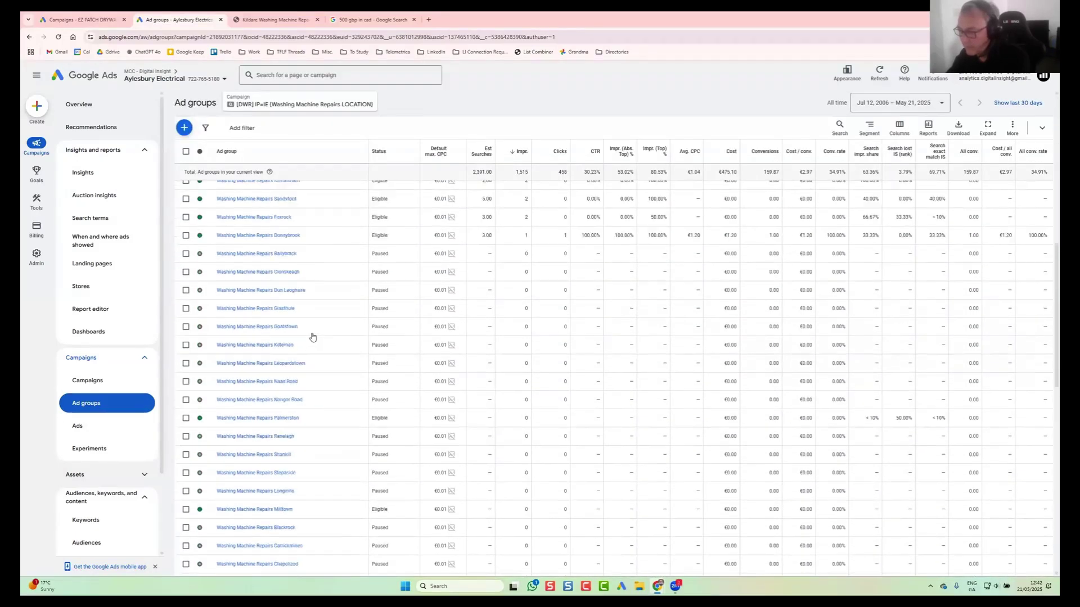
scroll(197, 394, up, 6)
- Select all ad groups in the [DWR] Washing Machine Repairs LOCATION campaign and enable them
click(186, 227)
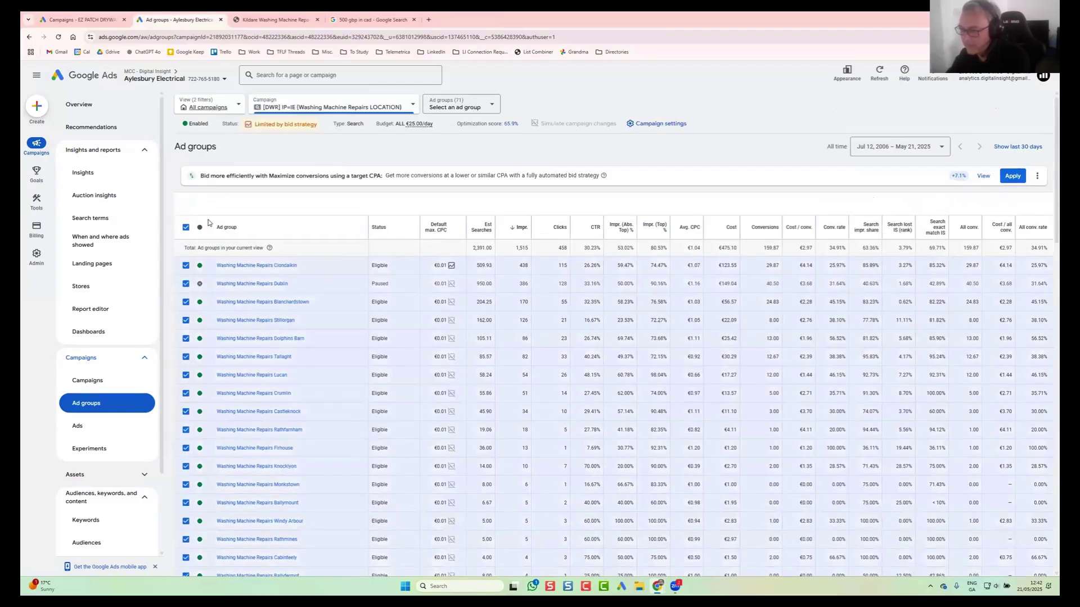
click(246, 211)
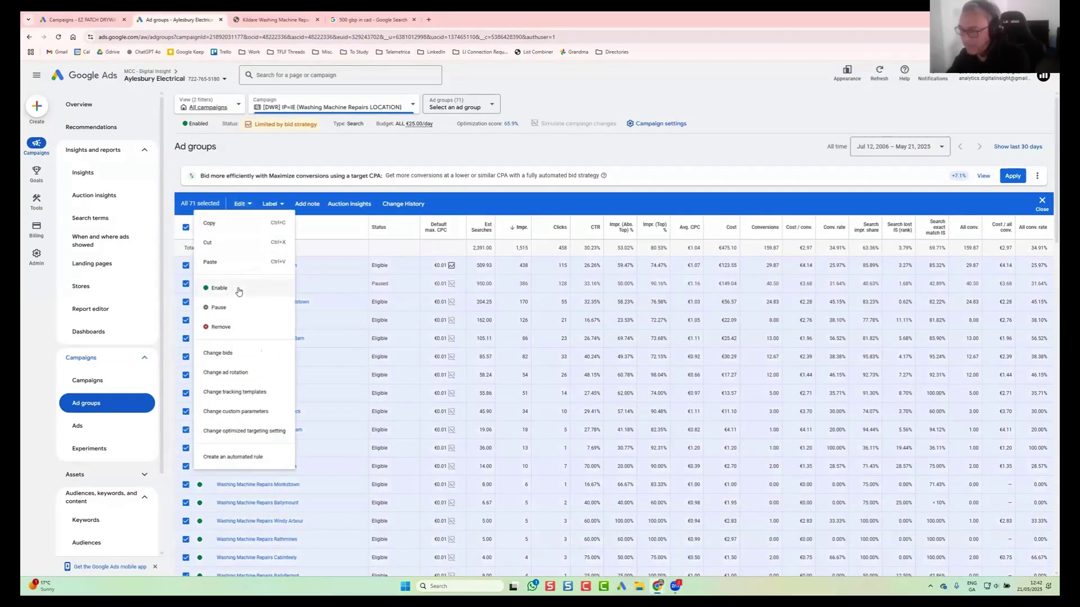
click(246, 289)
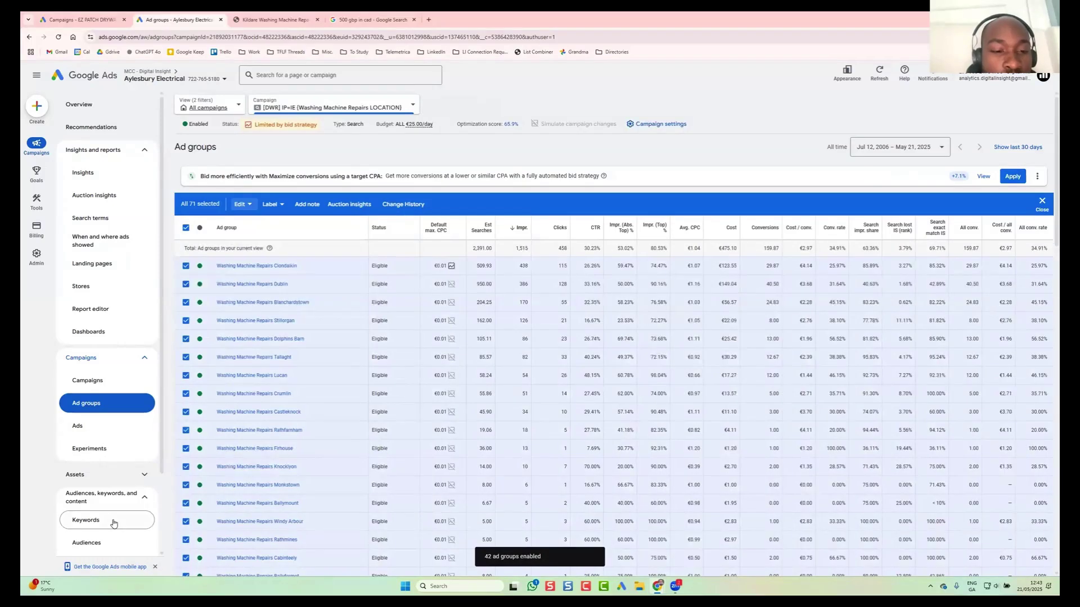
- Check the campaign's keywords, then open the Stillorgan ad's landing page, highlight the location in its headline and return to the ads list
click(113, 522)
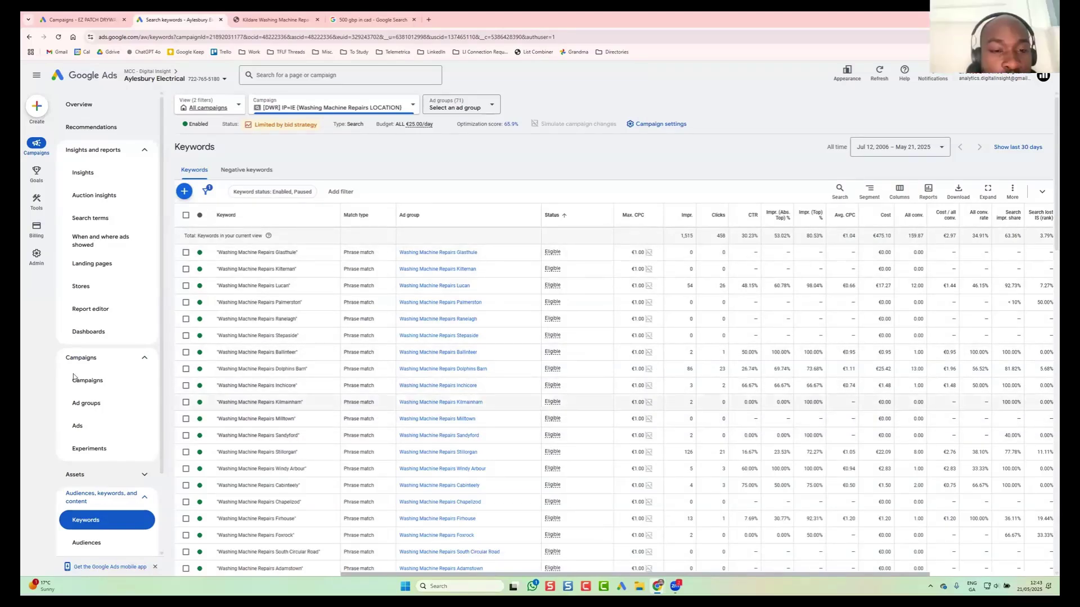
click(98, 429)
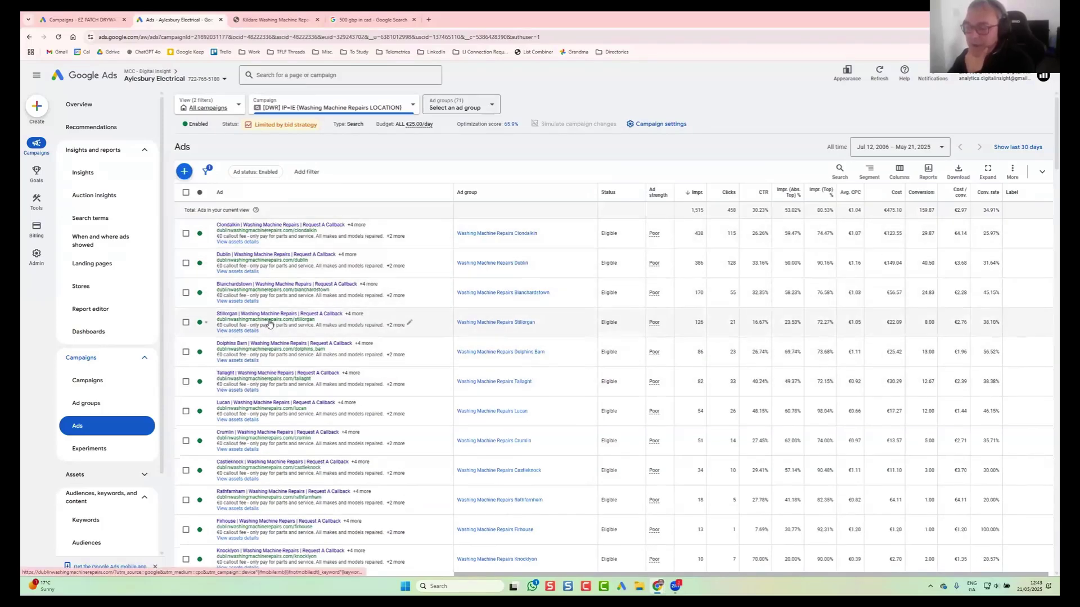
click(260, 314)
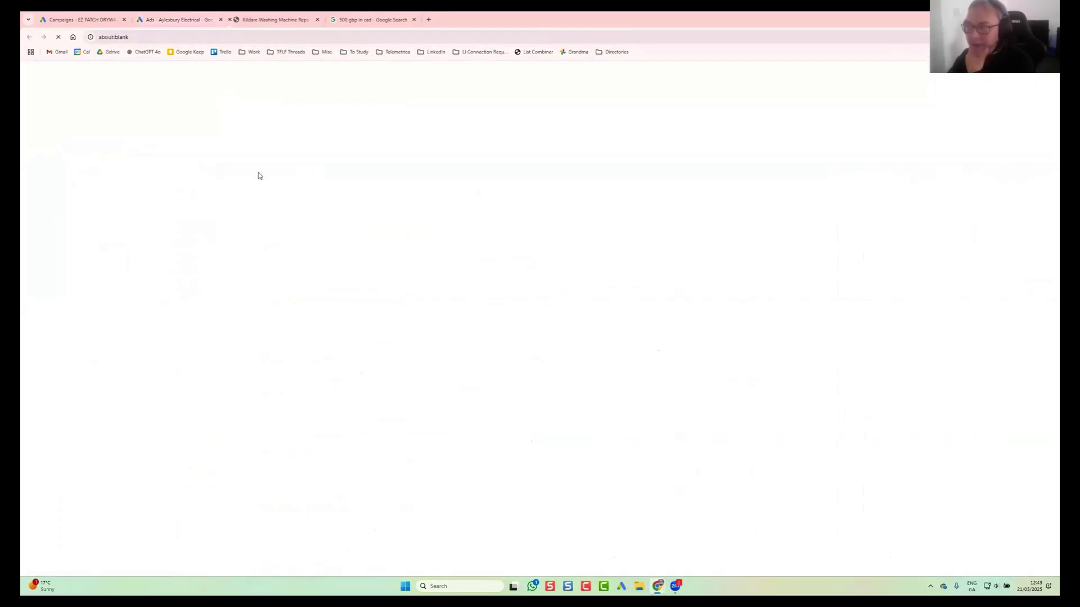
drag(174, 133, 259, 130)
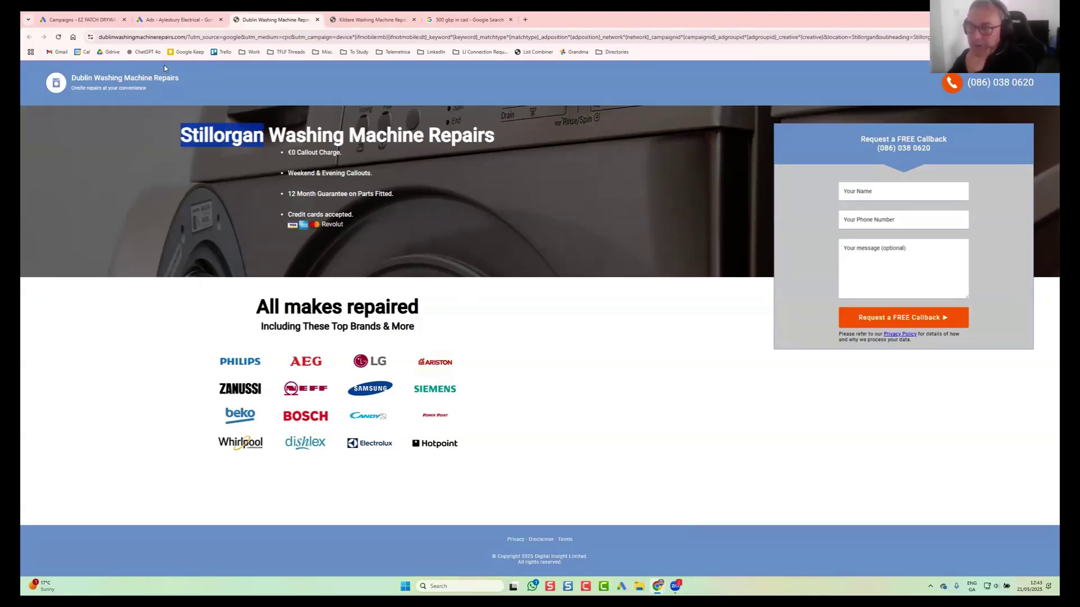
click(176, 20)
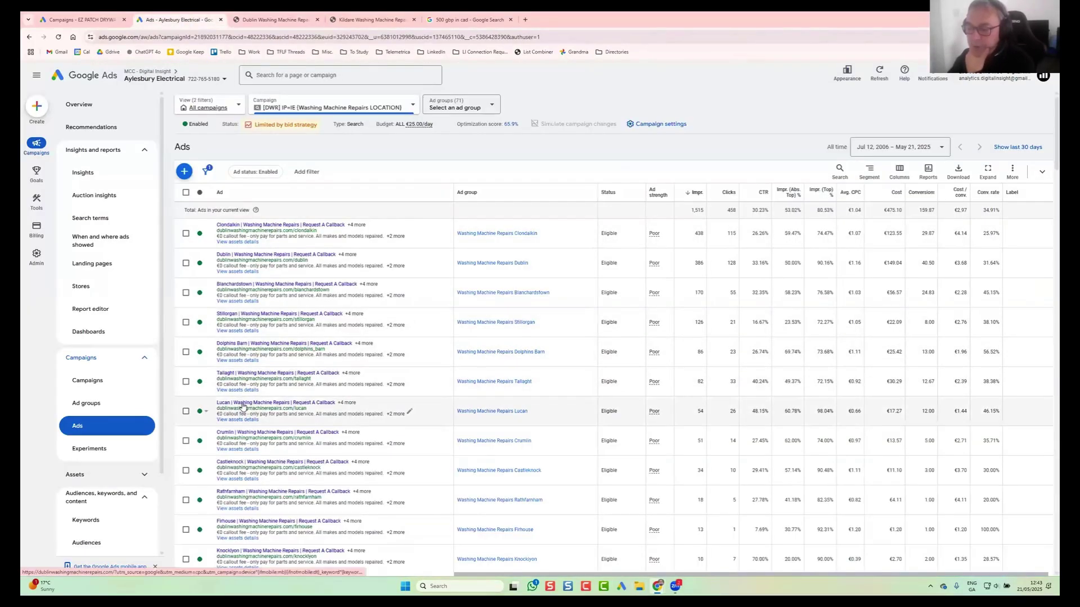
- Open the landing pages of the Lucan and Castleknock ads to compare their location headlines, then return to the ads list
click(243, 407)
drag(199, 137, 248, 136)
click(177, 20)
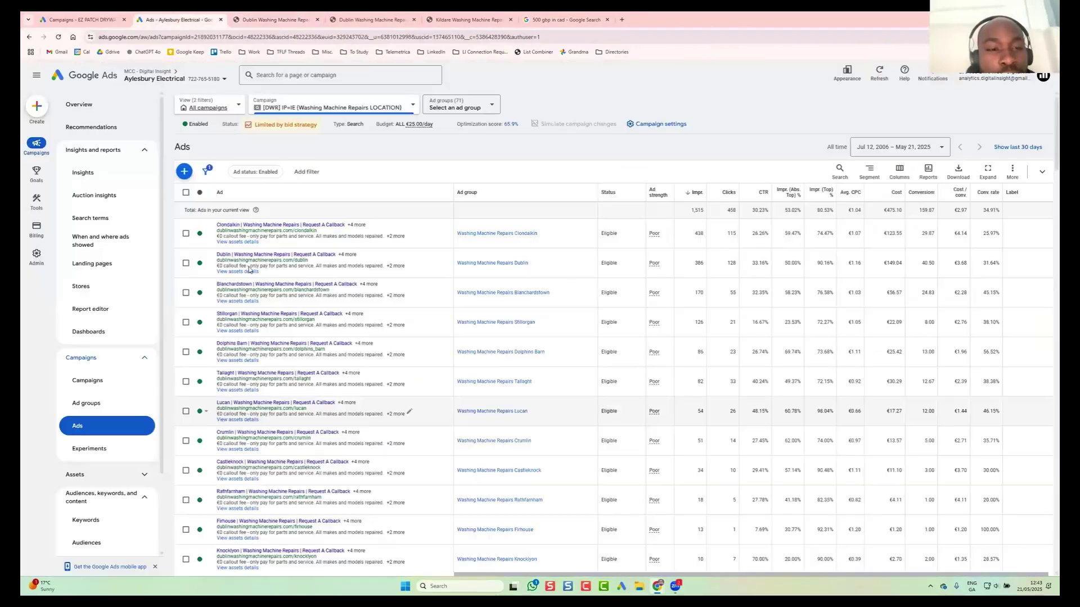
click(261, 461)
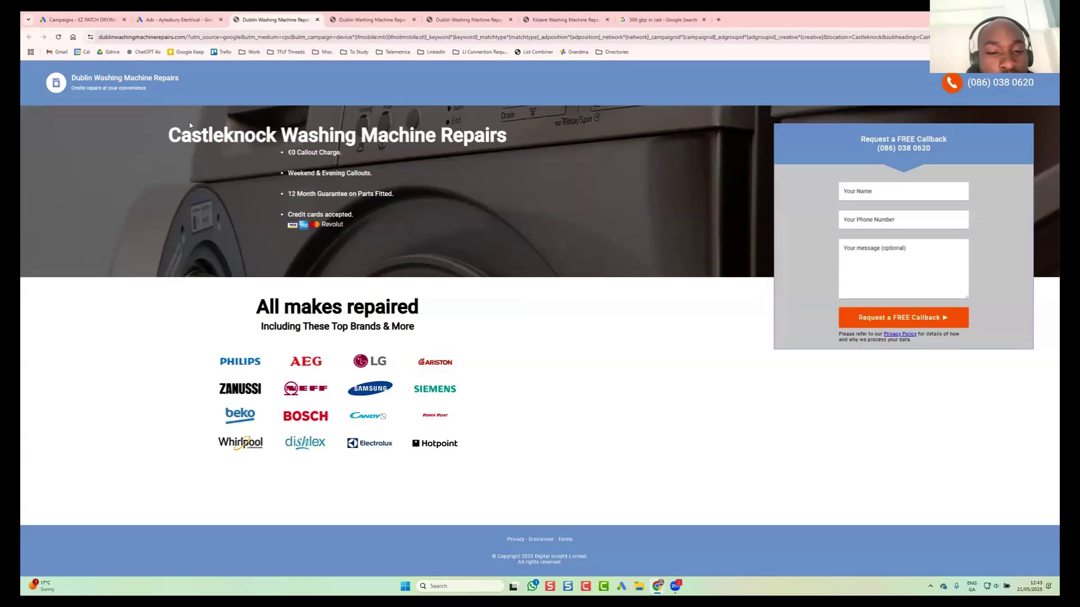
click(162, 23)
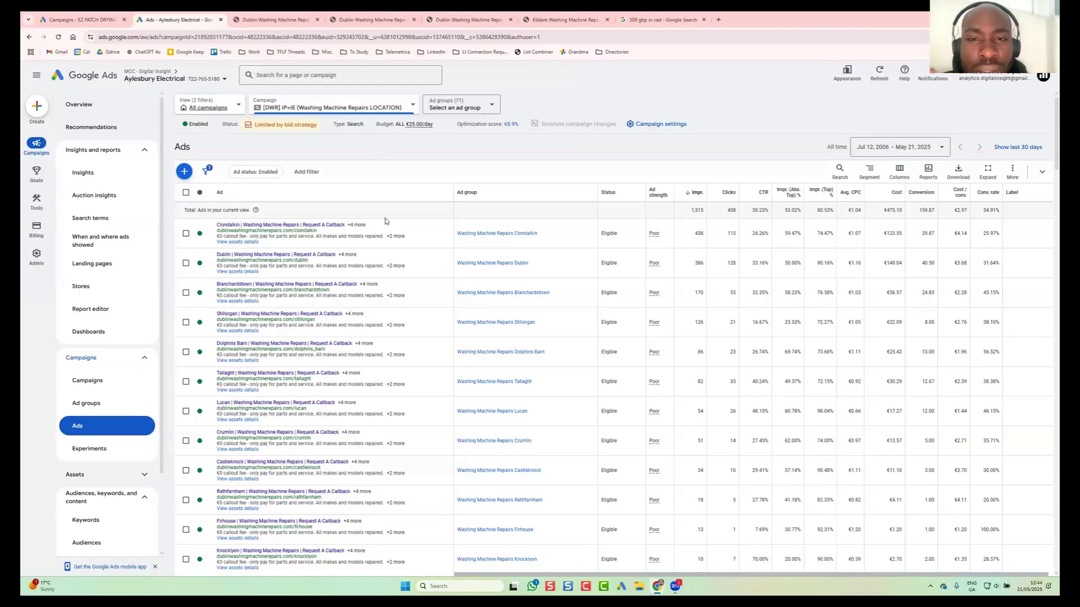
- Open the Clondalkin ad for editing and look through several desktop previews of its headline combinations
click(415, 234)
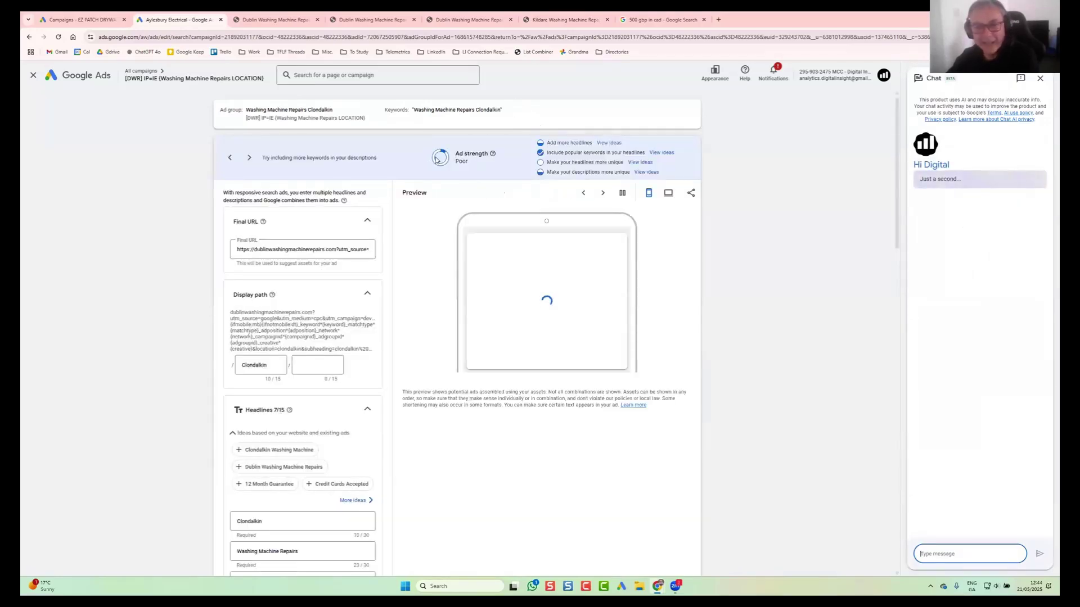
scroll(418, 316, down, 5)
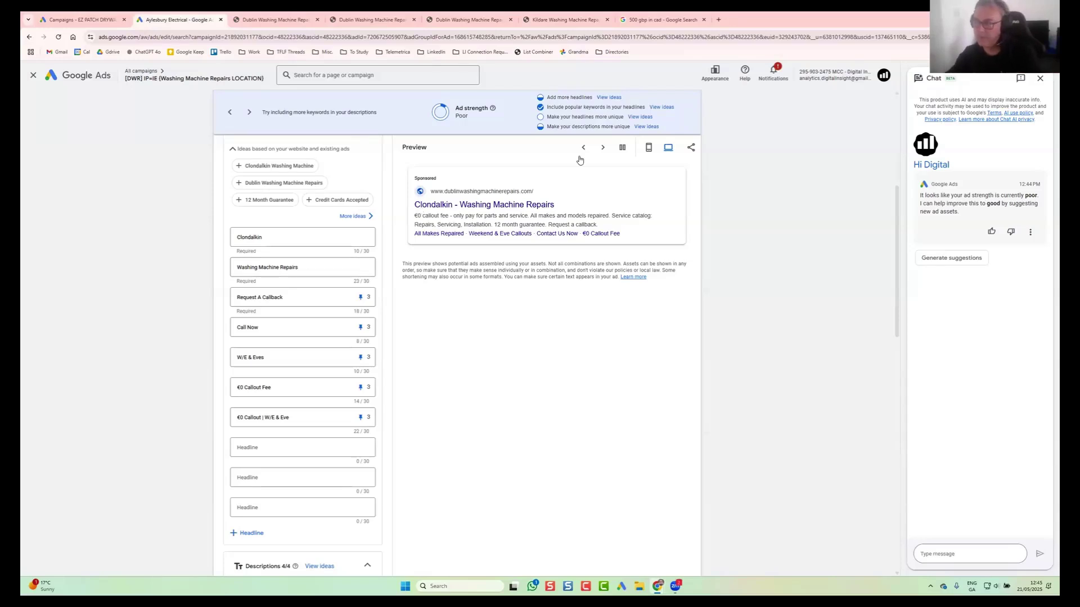
click(604, 148)
click(604, 149)
click(603, 149)
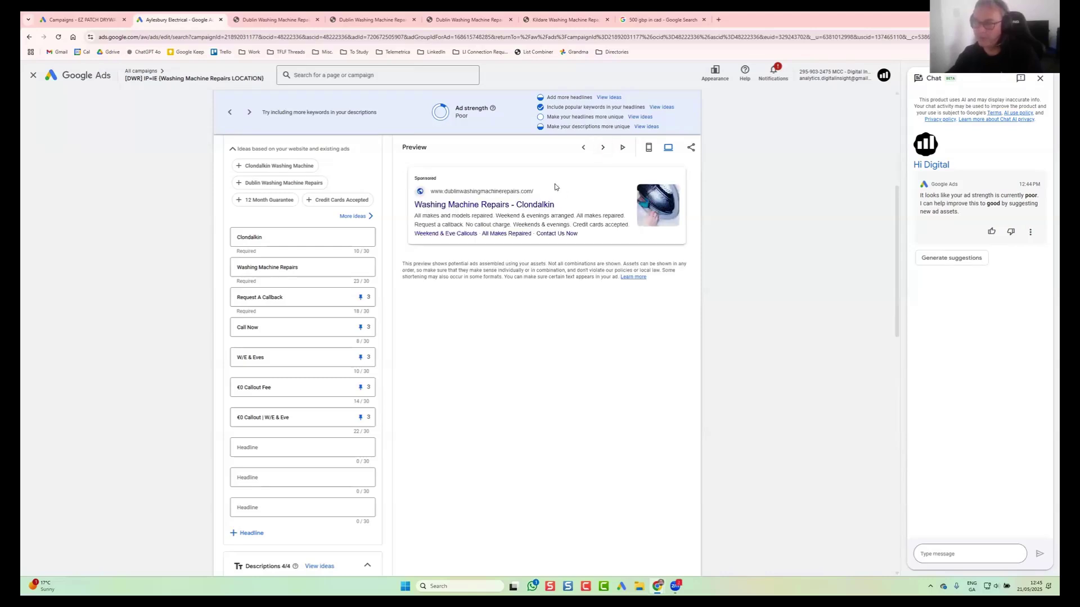
- Examine the Clondalkin ad's descriptions and its pinned headlines, highlighting Call Now, W/E & Eves, €0 Callout Fee and €0 Callout | W/E & Eve
scroll(283, 403, down, 4)
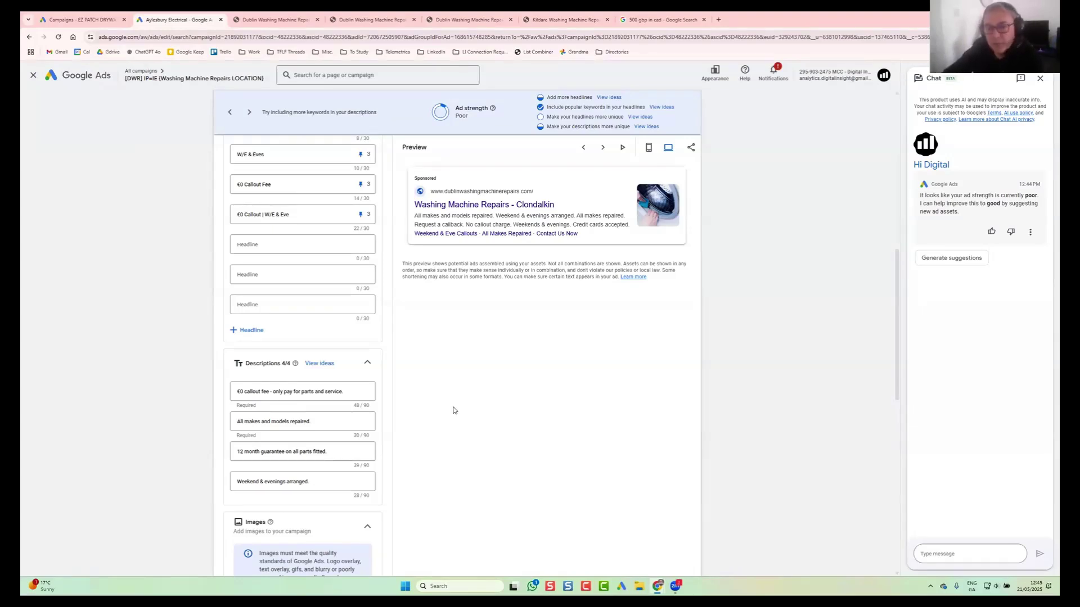
scroll(458, 405, up, 2)
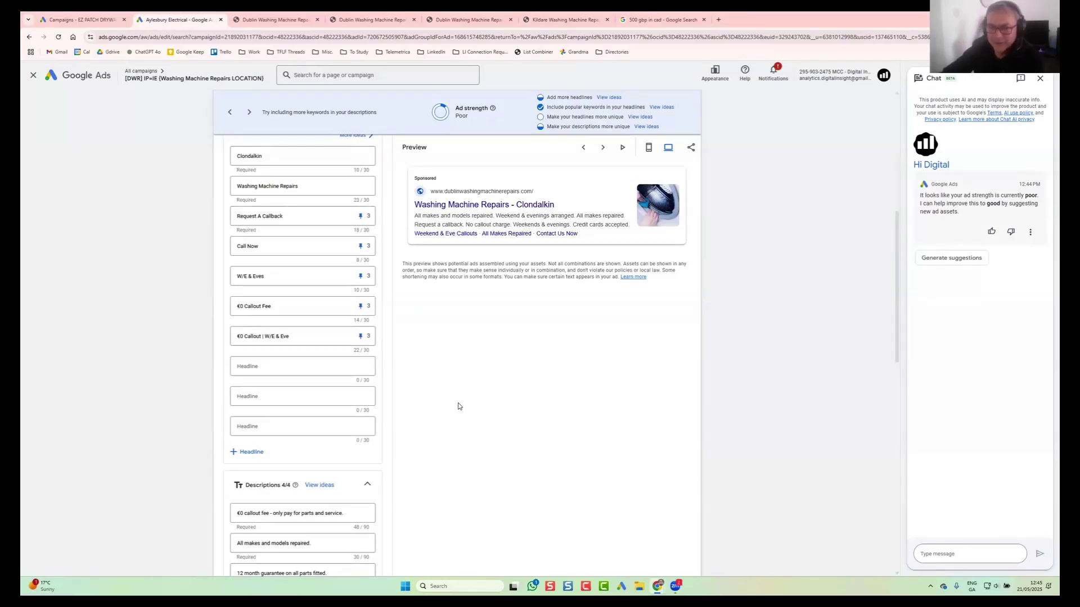
drag(289, 335, 265, 336)
drag(267, 276, 226, 279)
drag(261, 247, 218, 248)
drag(238, 306, 276, 307)
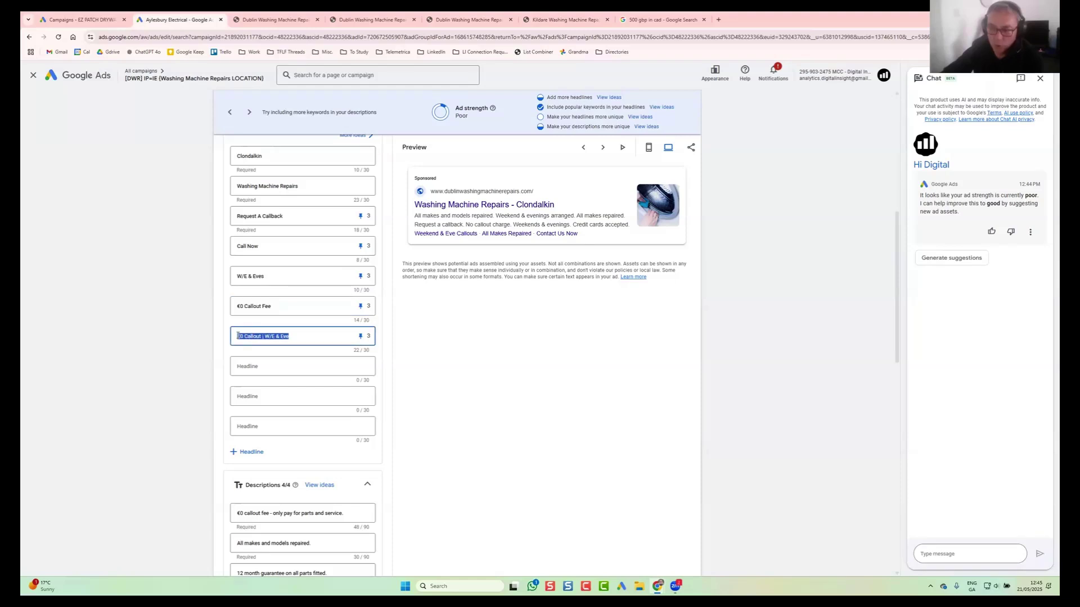
click(264, 275)
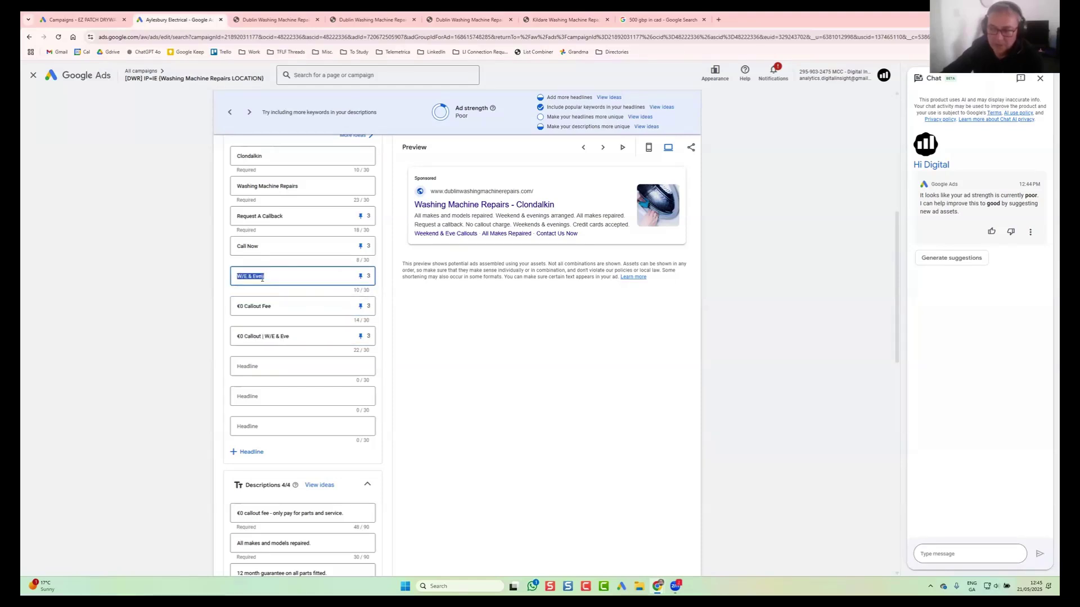
click(292, 336)
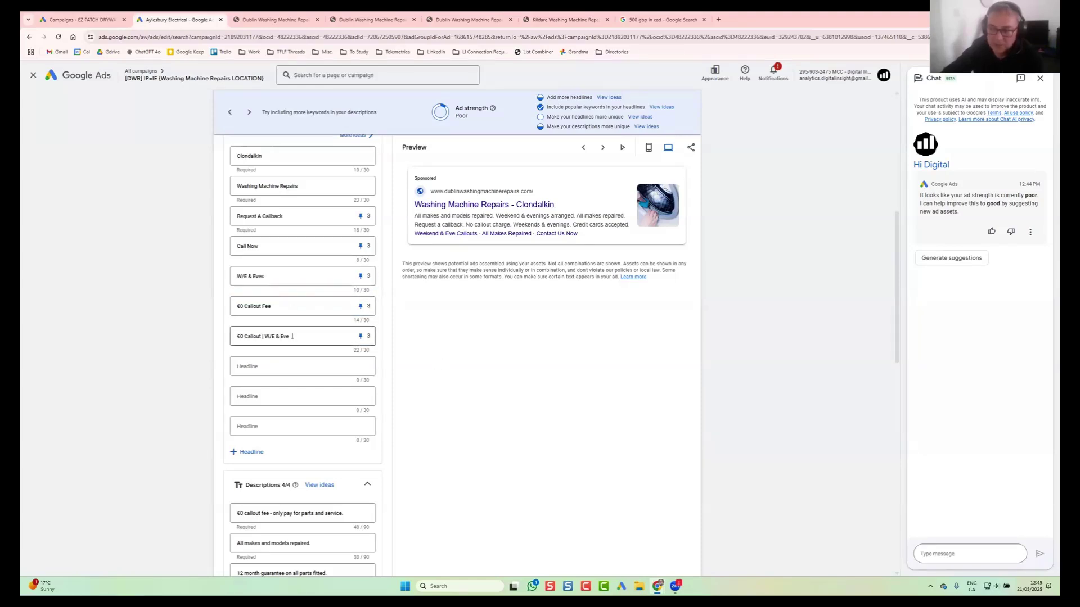
click(237, 307)
triple_click(268, 307)
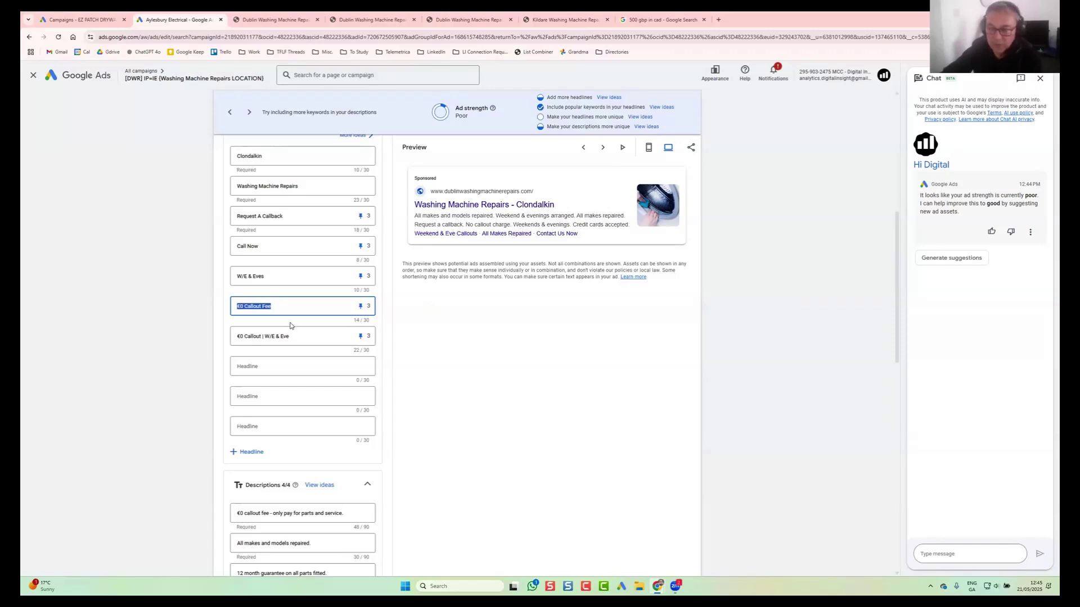
key(Tab)
key(Tab)
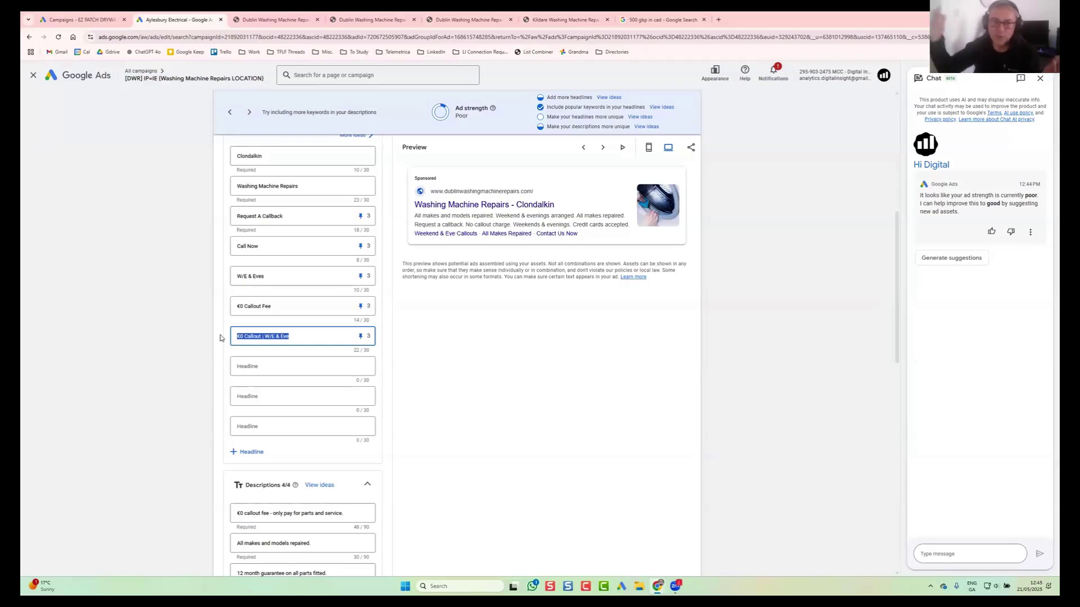
- Look through more desktop previews of the Clondalkin ad, then switch to mobile previews and cycle through those
click(603, 147)
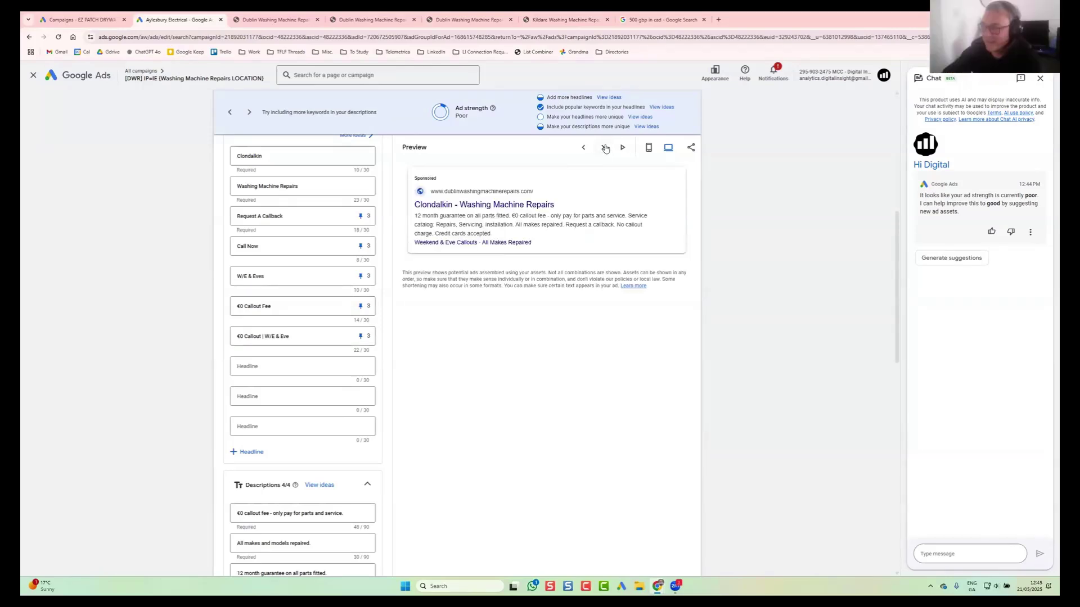
click(604, 147)
click(603, 147)
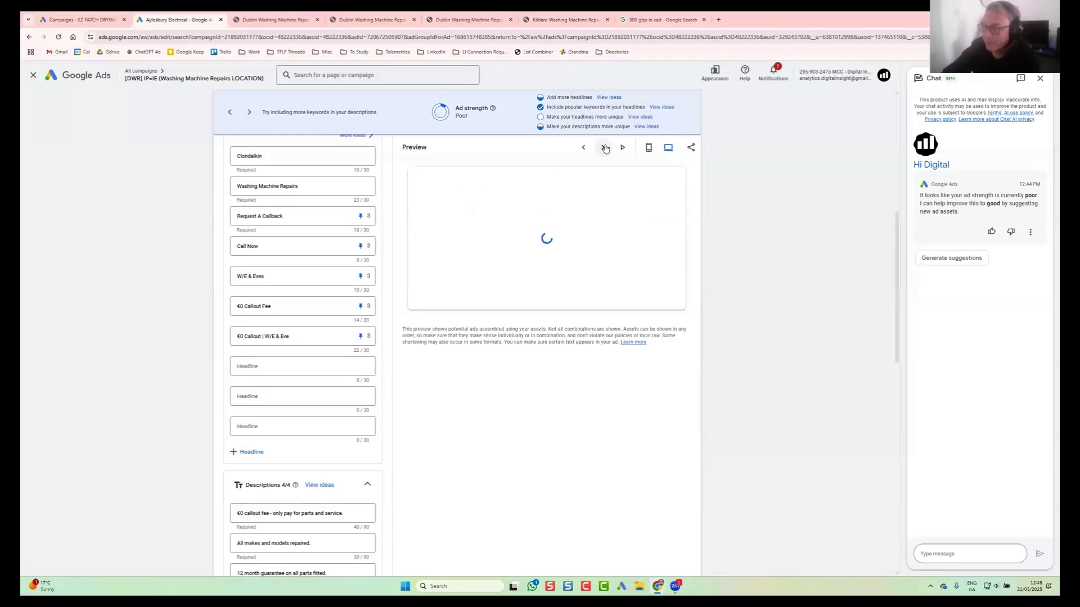
click(649, 148)
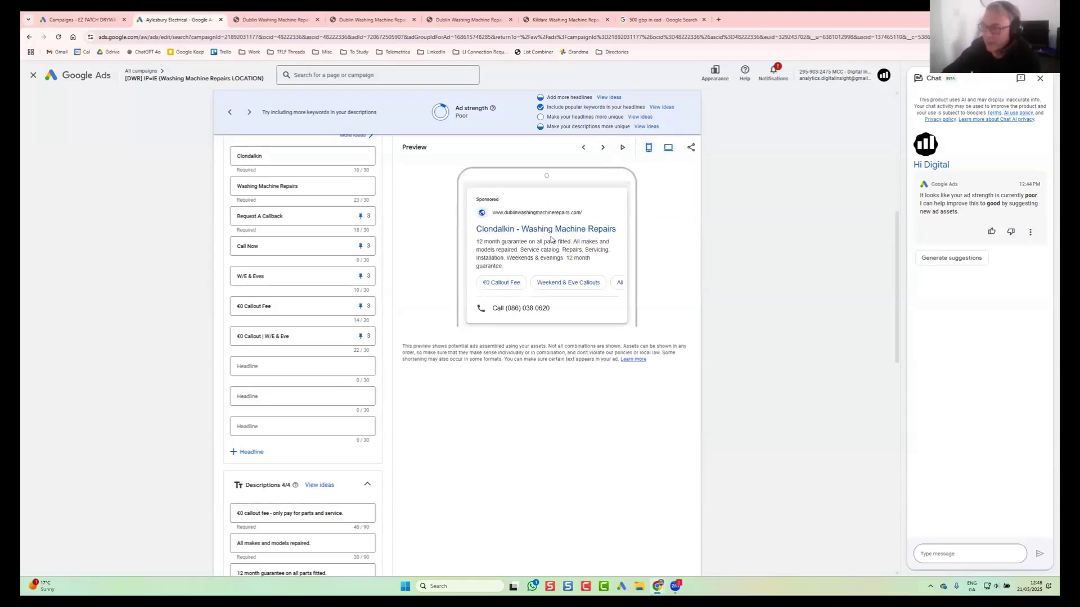
click(604, 148)
click(603, 148)
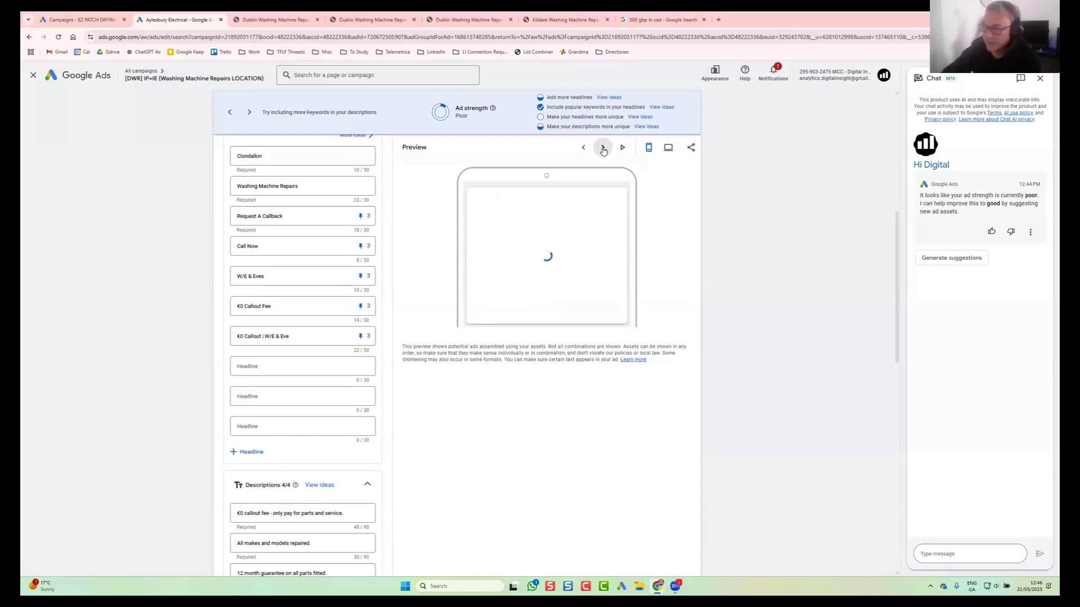
click(603, 149)
click(602, 151)
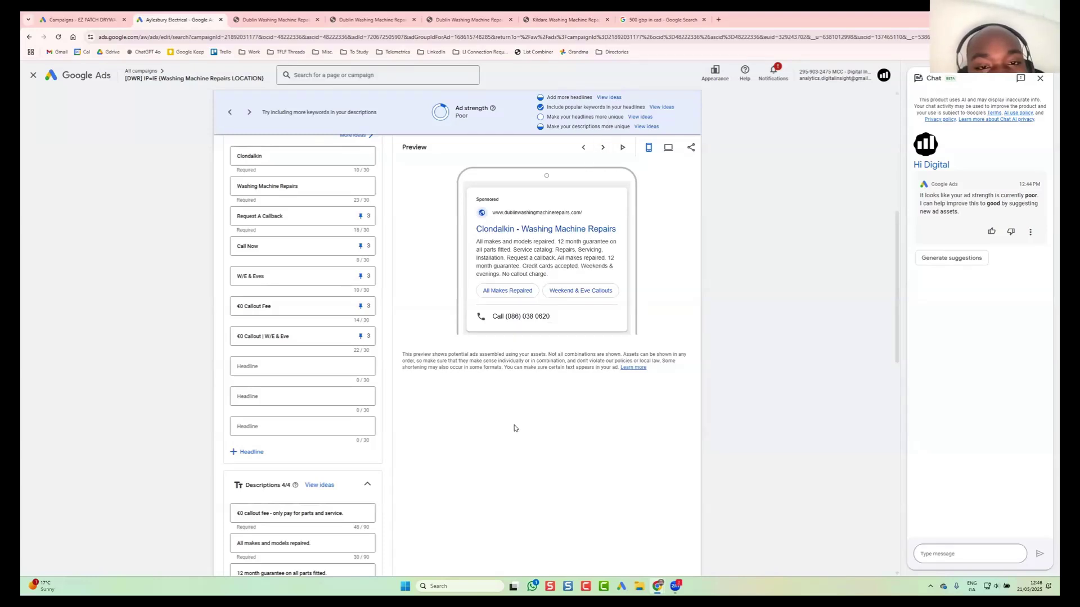
- Examine the €0 Callout Fee headline and the suggested ideas for an empty headline, leaving it blank
scroll(445, 415, up, 3)
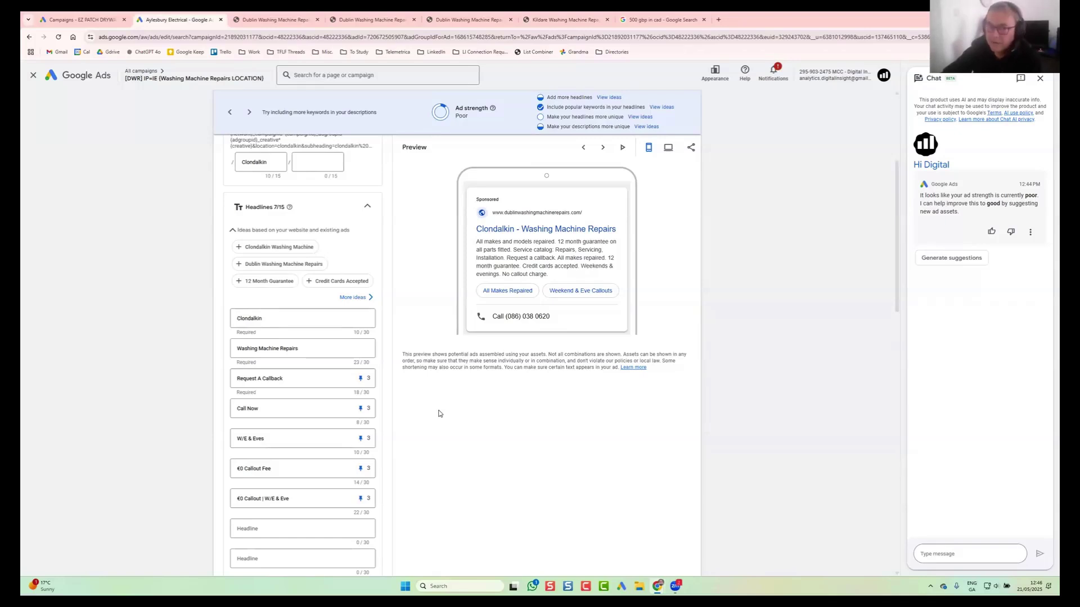
scroll(436, 411, down, 2)
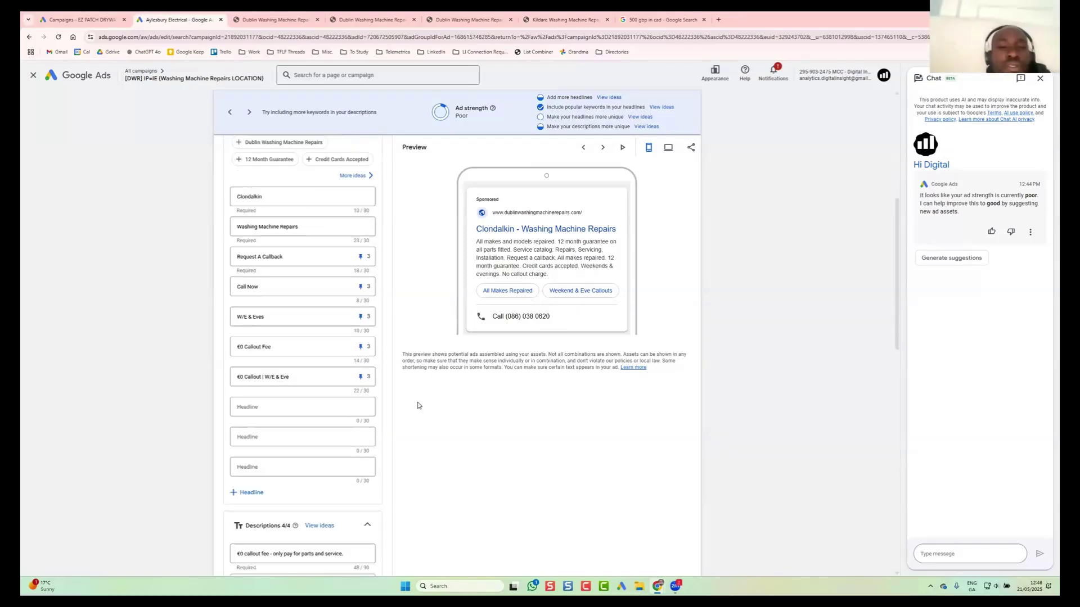
click(242, 347)
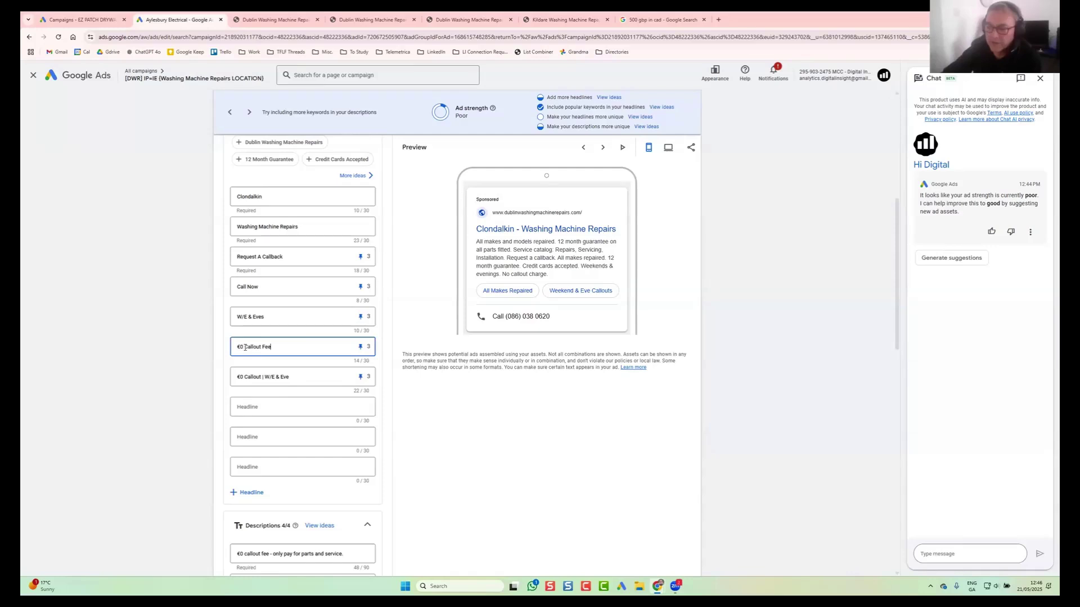
double_click(238, 348)
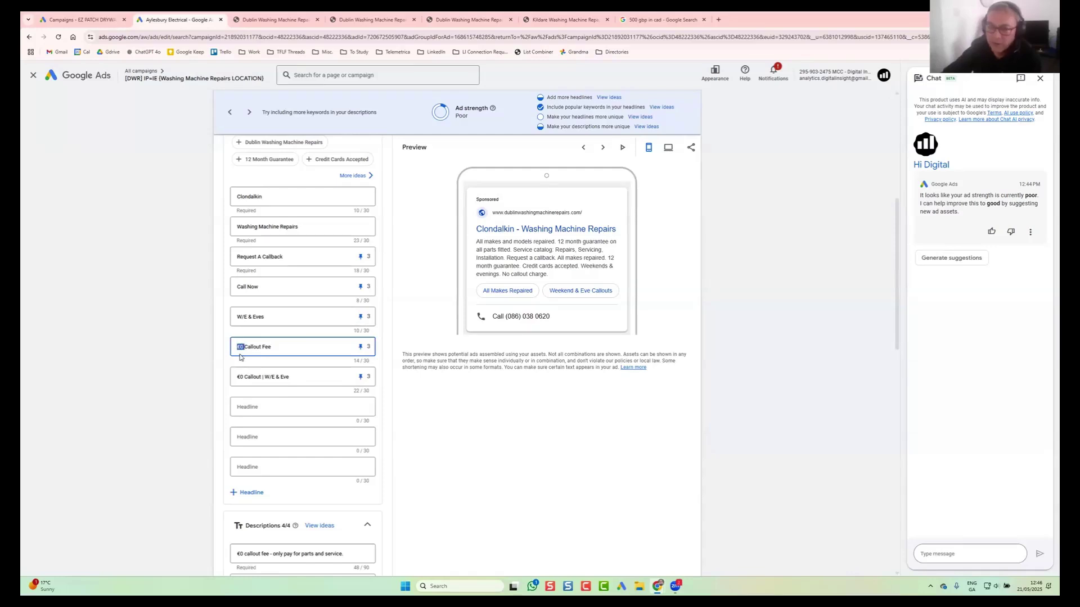
click(270, 346)
click(252, 406)
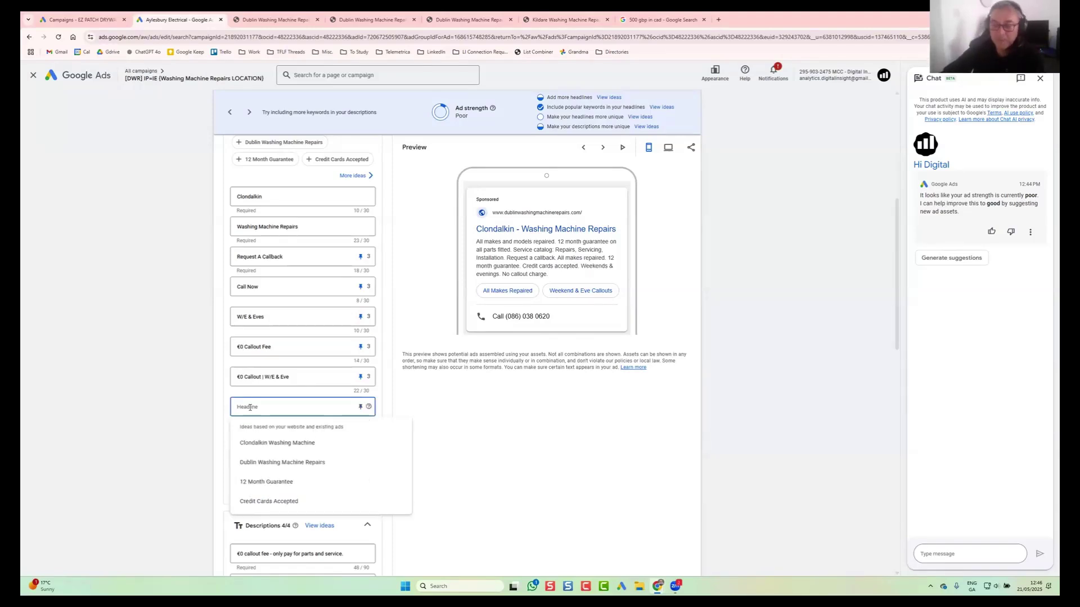
click(450, 418)
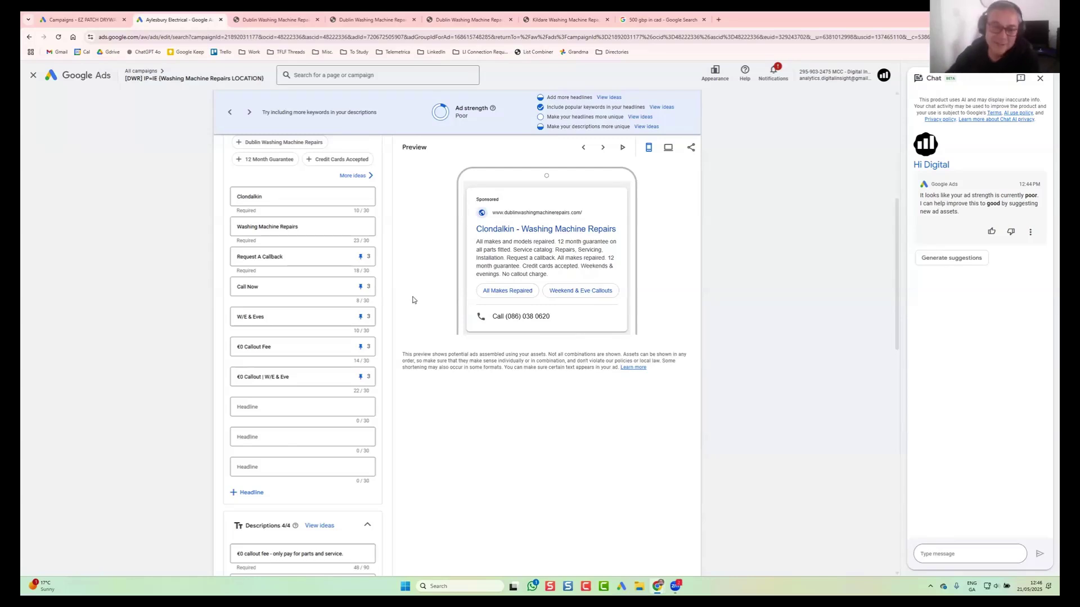
- Highlight the unpinned Clondalkin and Washing Machine Repairs headlines for review, then deselect them
double_click(250, 197)
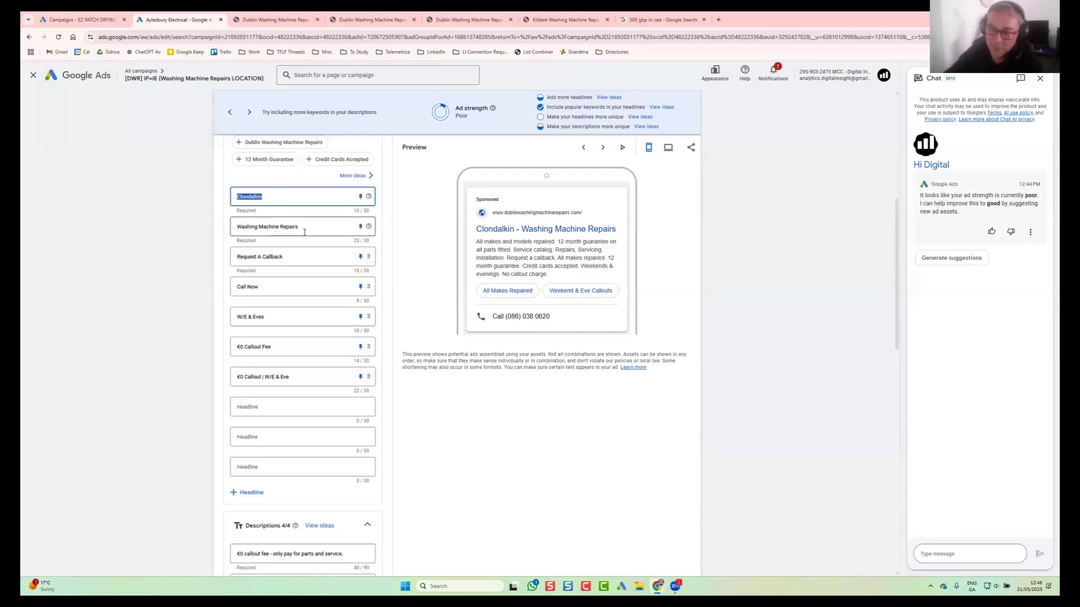
key(Tab)
click(194, 217)
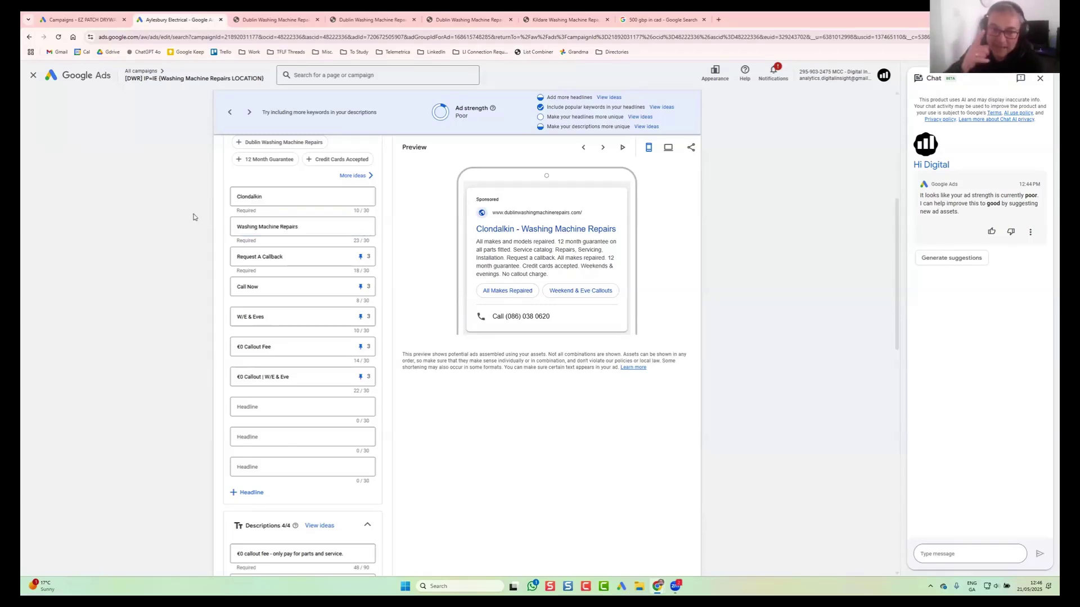